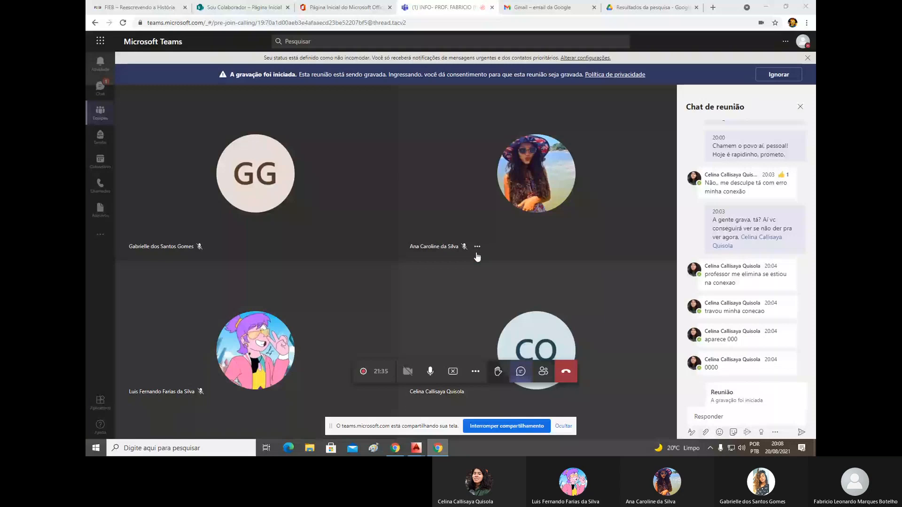
# - Dismiss the do-not-disturb notice in the Teams meeting and switch to the new block.dwg drawing in AutoCAD
pyautogui.click(780, 74)
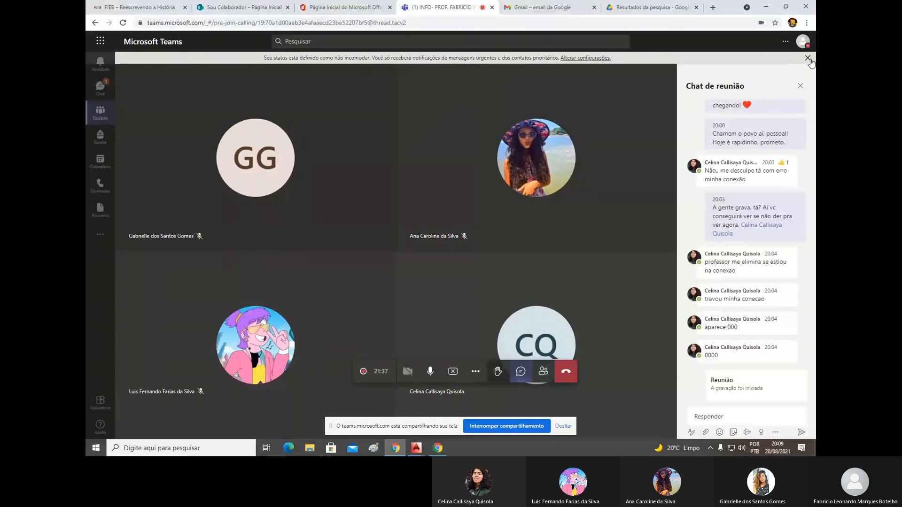
pyautogui.click(808, 58)
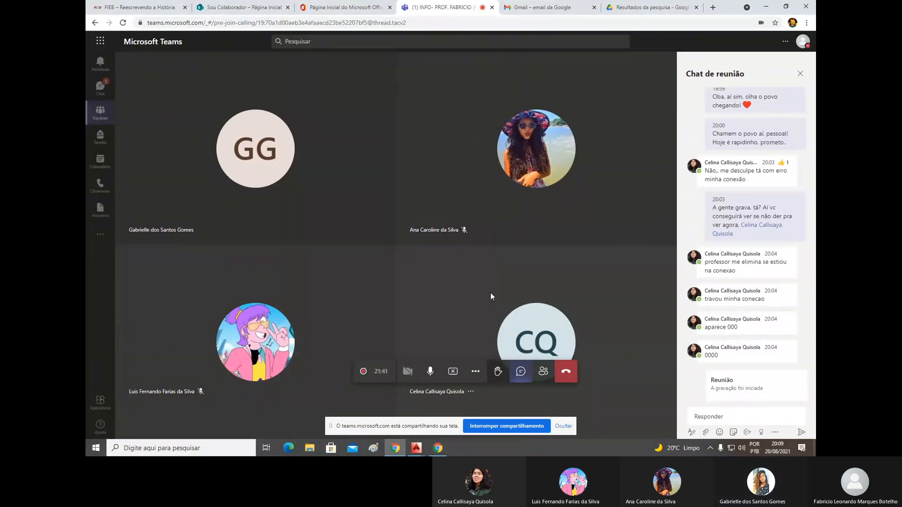
pyautogui.click(417, 449)
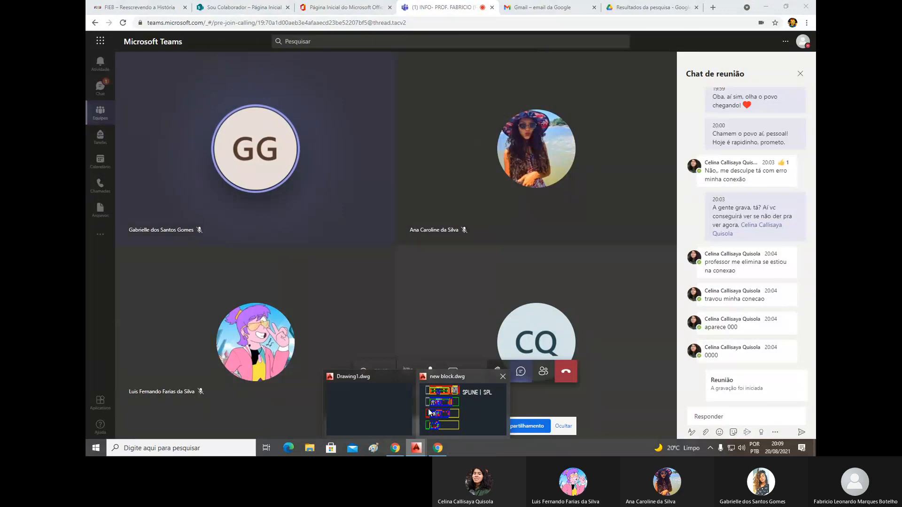
pyautogui.click(460, 407)
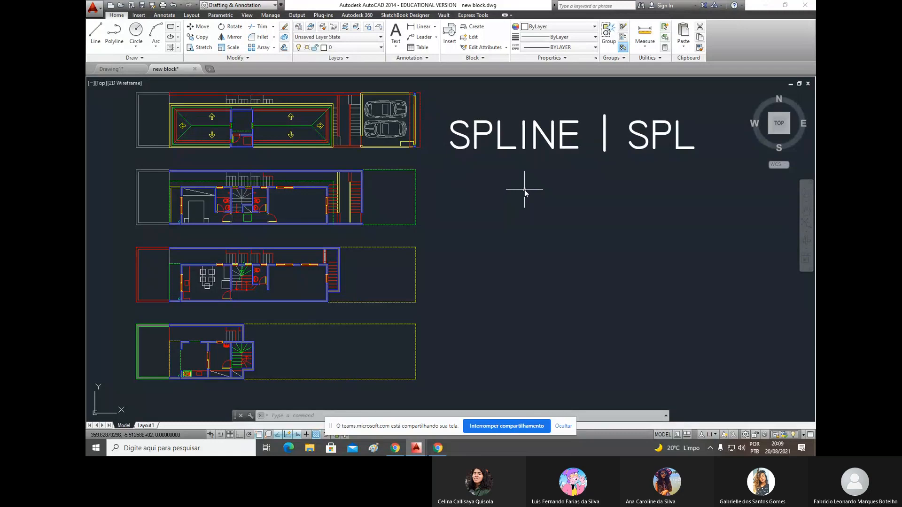
# - Draw a wavy spline through six fit points below the SPLINE | SPL heading and check its fit points
pyautogui.write('s')
pyautogui.press('Return')
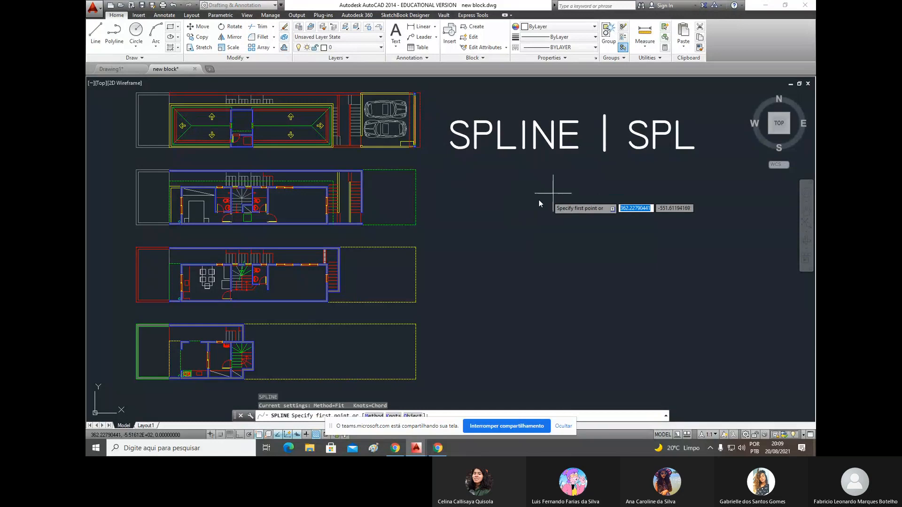
pyautogui.click(447, 190)
pyautogui.click(494, 172)
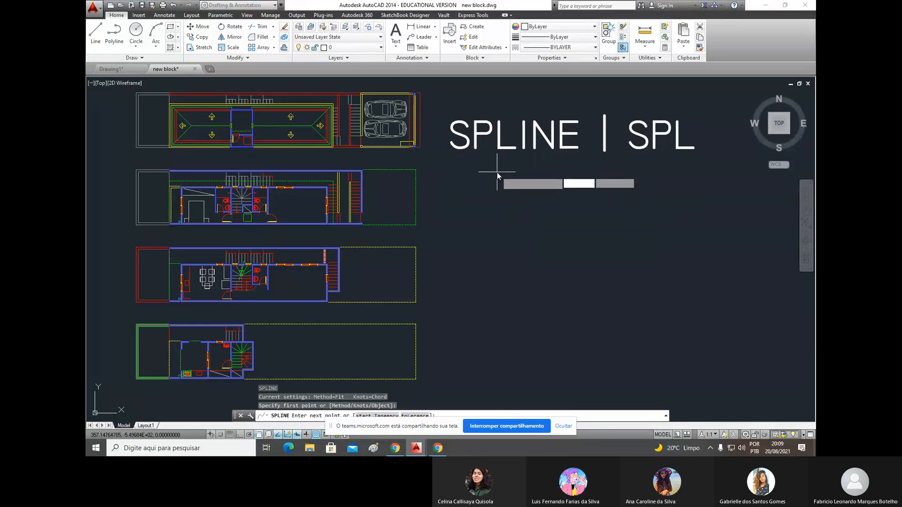
pyautogui.click(546, 203)
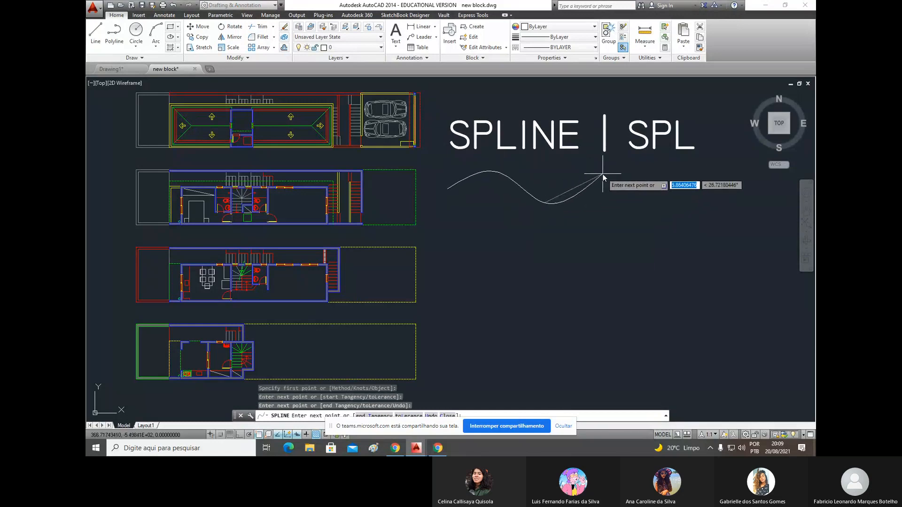
pyautogui.click(607, 173)
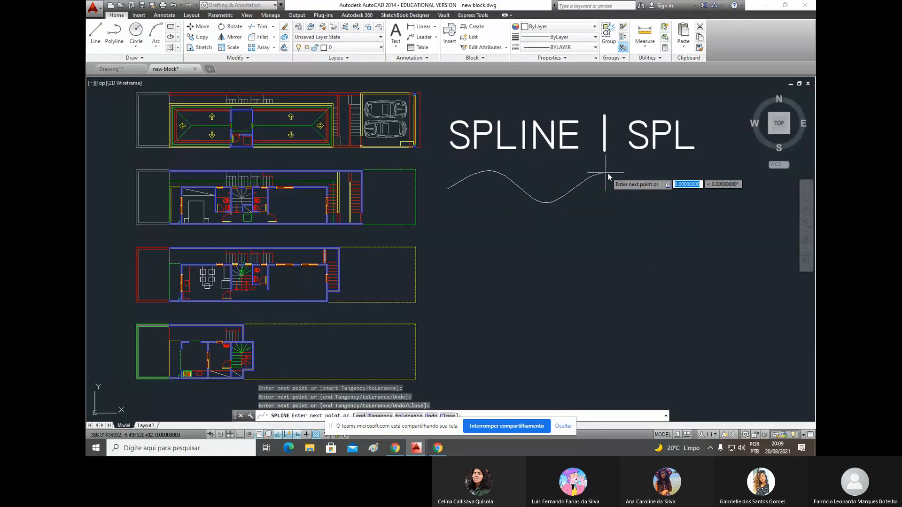
pyautogui.click(675, 198)
pyautogui.click(732, 178)
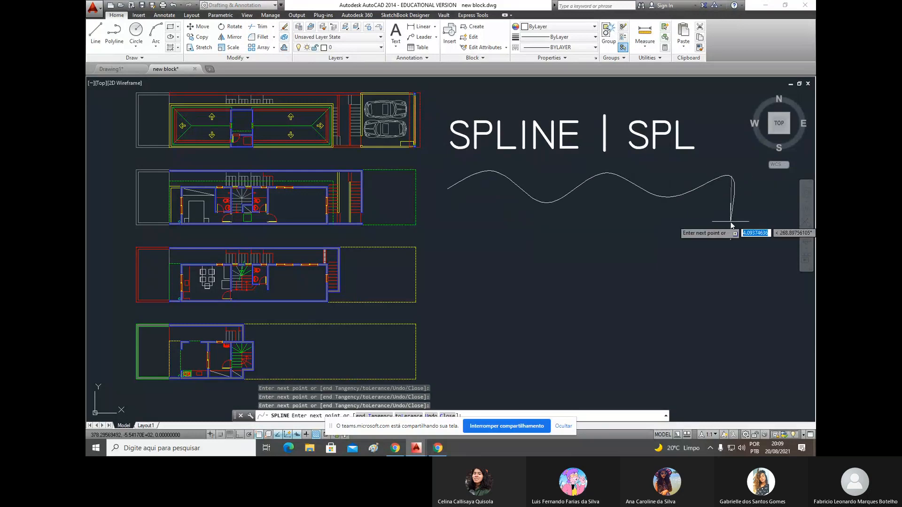
pyautogui.press('Return')
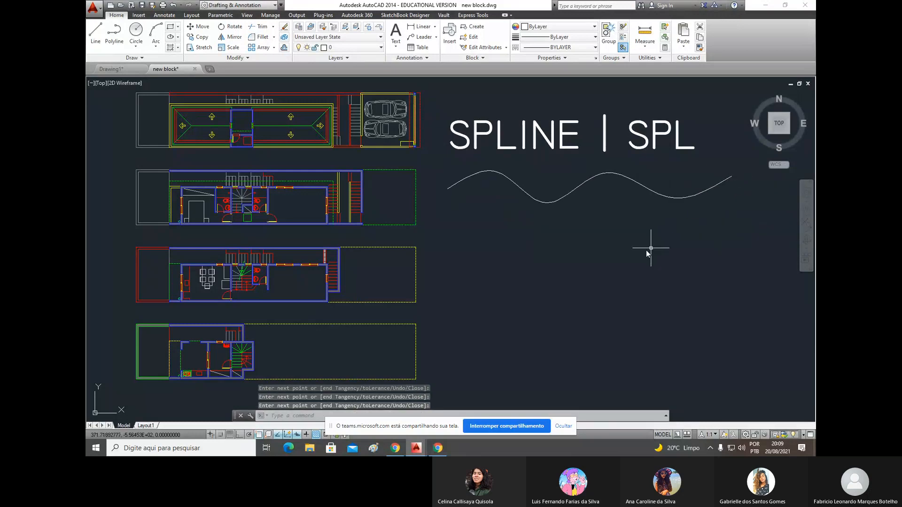
pyautogui.click(514, 187)
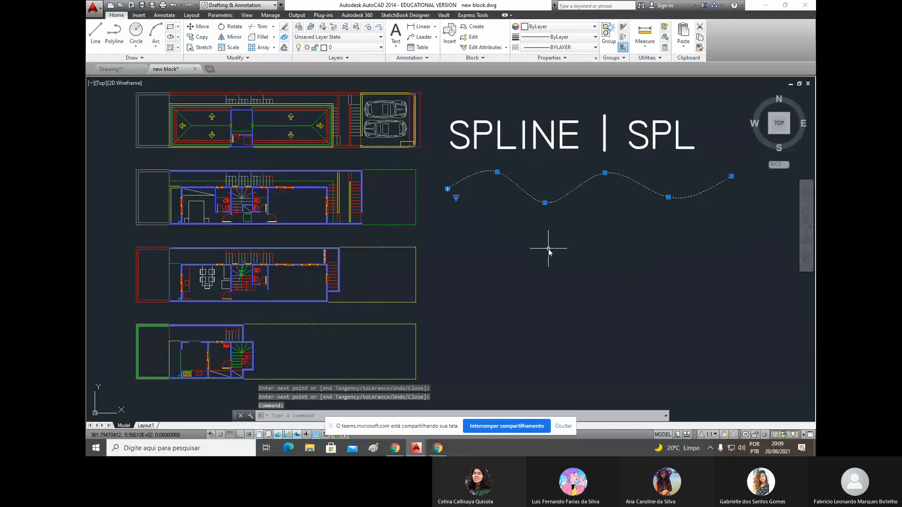
pyautogui.press('Escape')
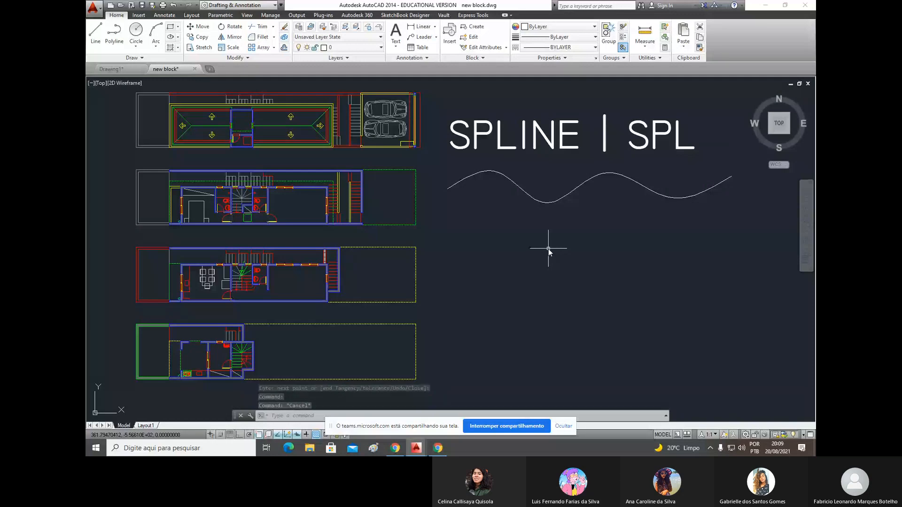
# - Open the Properties palette, move it clear of the ribbon and display the properties of the wavy spline
pyautogui.write('mo')
pyautogui.press('Return')
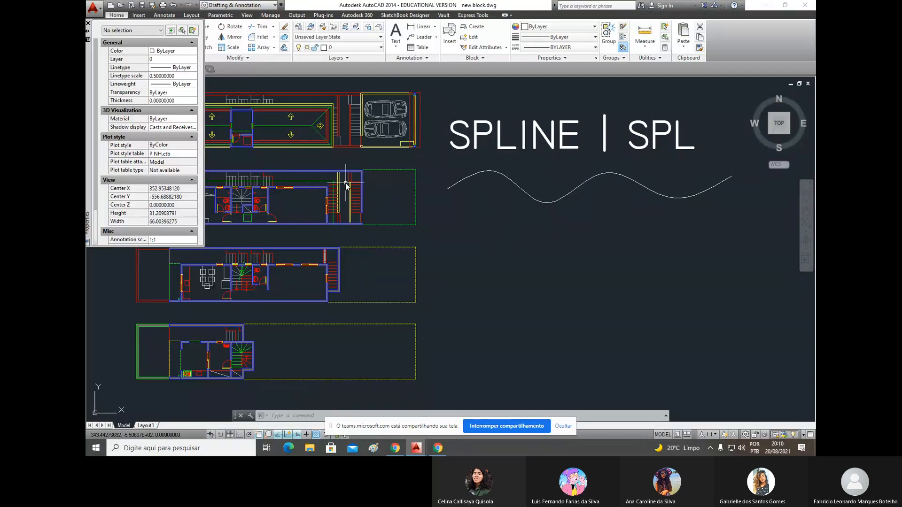
pyautogui.scroll(2, 345, 182)
pyautogui.scroll(2, 296, 178)
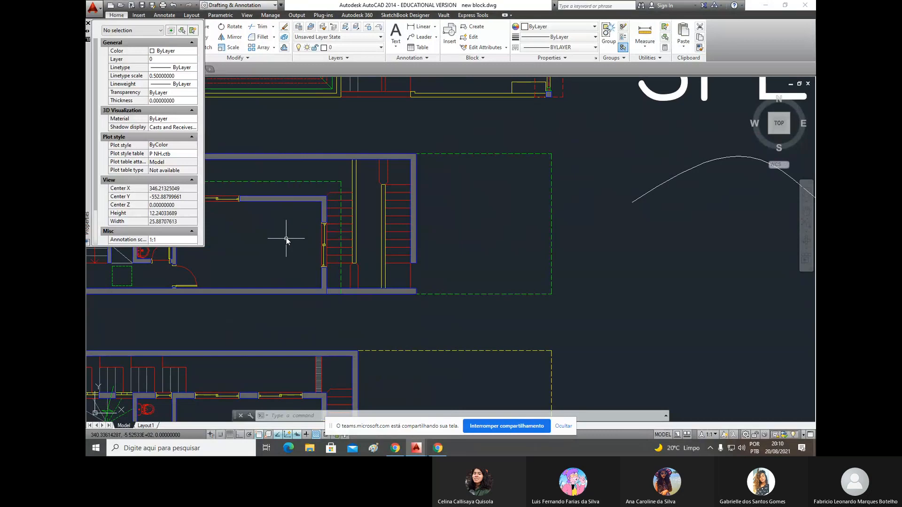
pyautogui.scroll(-6, 284, 236)
pyautogui.scroll(-2, 358, 244)
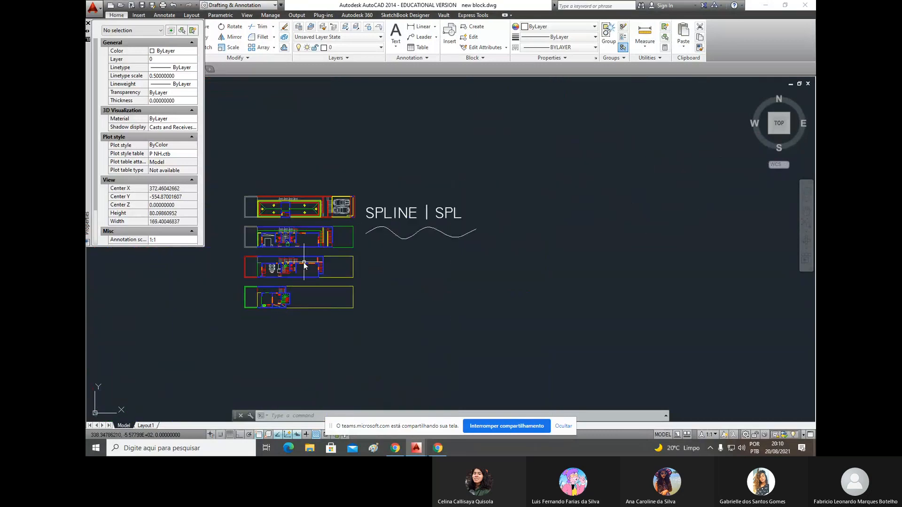
pyautogui.scroll(2, 314, 256)
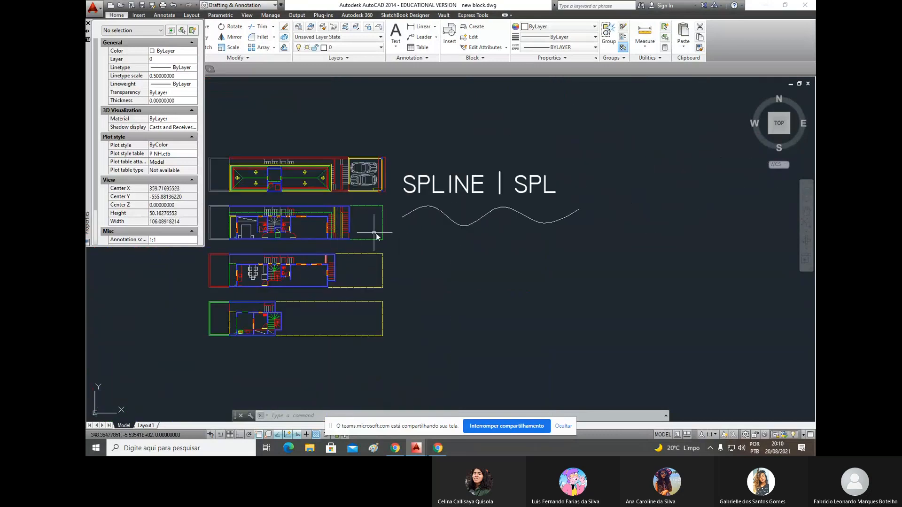
pyautogui.scroll(2, 392, 228)
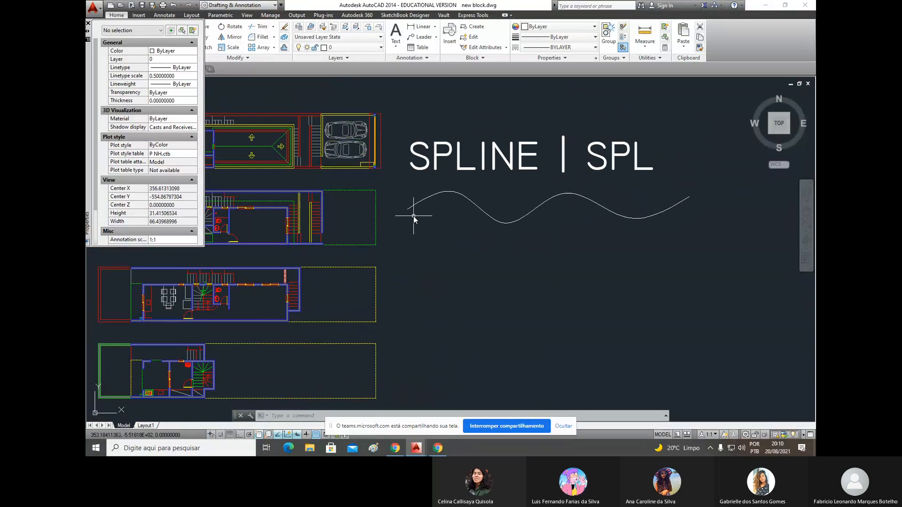
pyautogui.scroll(2, 414, 216)
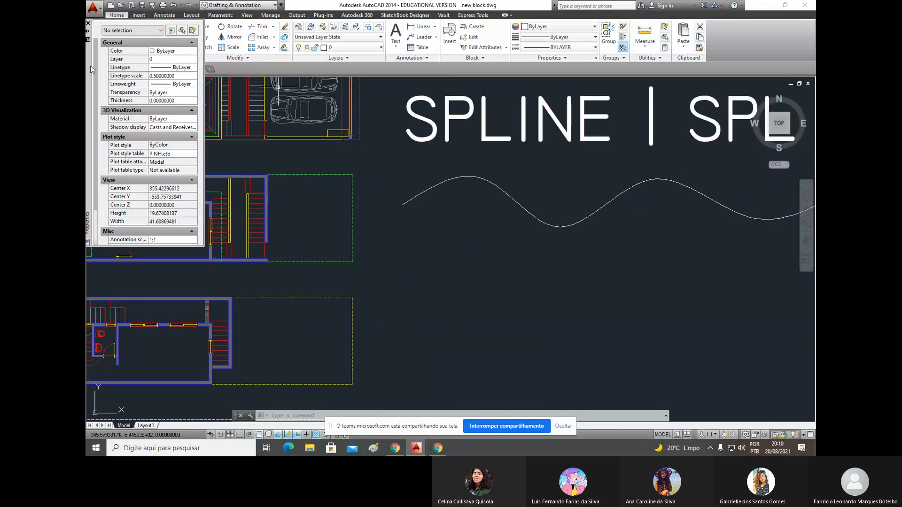
pyautogui.moveTo(90, 66)
pyautogui.mouseDown()
pyautogui.moveTo(116, 104)
pyautogui.moveTo(116, 145)
pyautogui.mouseUp()
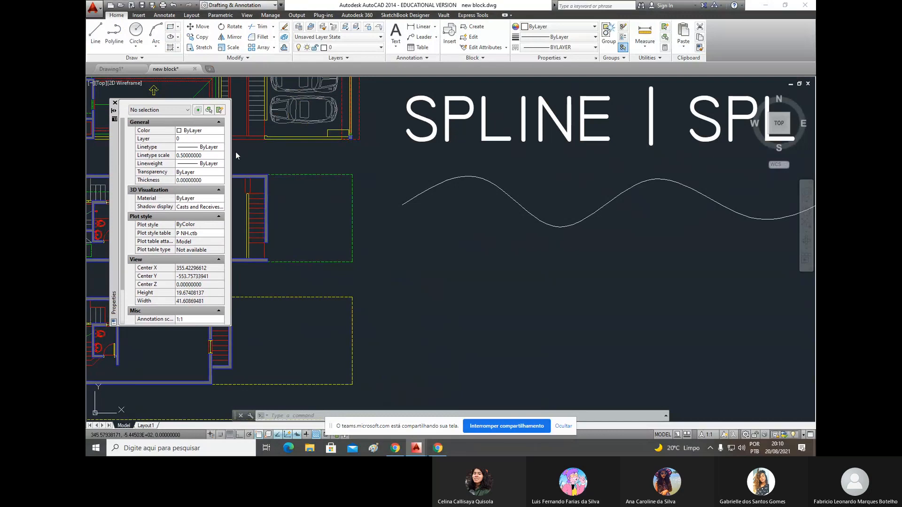
pyautogui.click(447, 213)
pyautogui.click(435, 184)
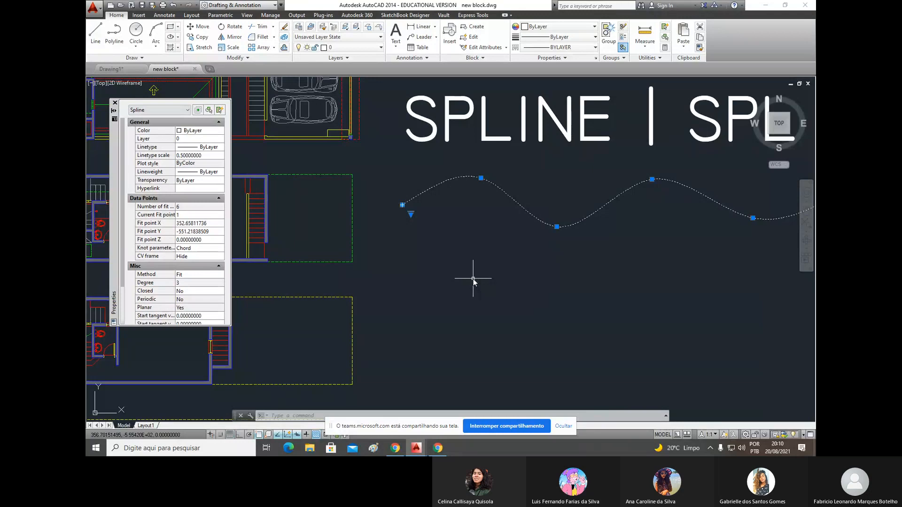
# - Look through the lineweight options available for the spline, then close its properties and deselect it
pyautogui.scroll(2, 473, 279)
pyautogui.click(211, 172)
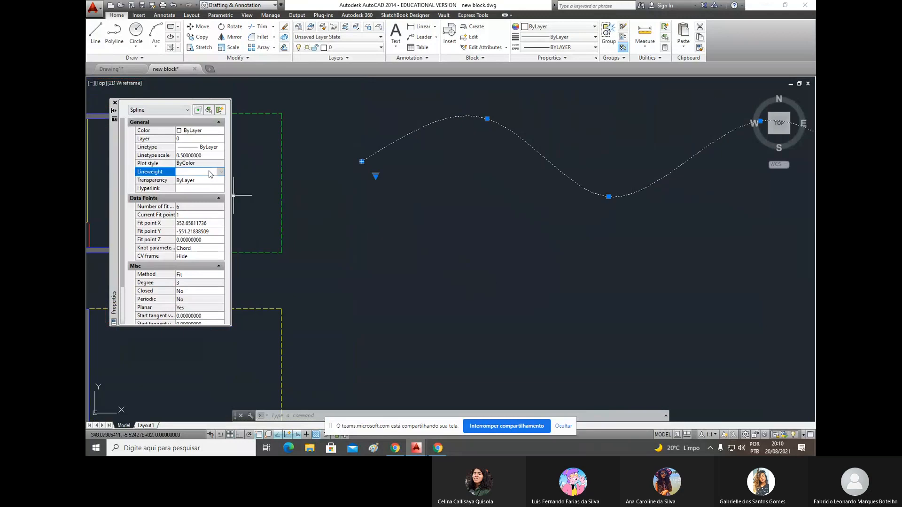
pyautogui.click(216, 173)
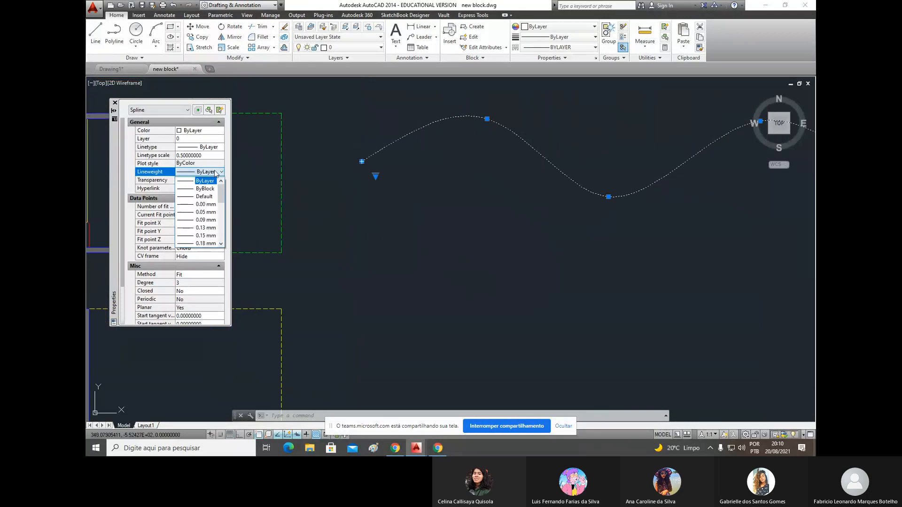
pyautogui.moveTo(221, 193); pyautogui.dragTo(221, 218)
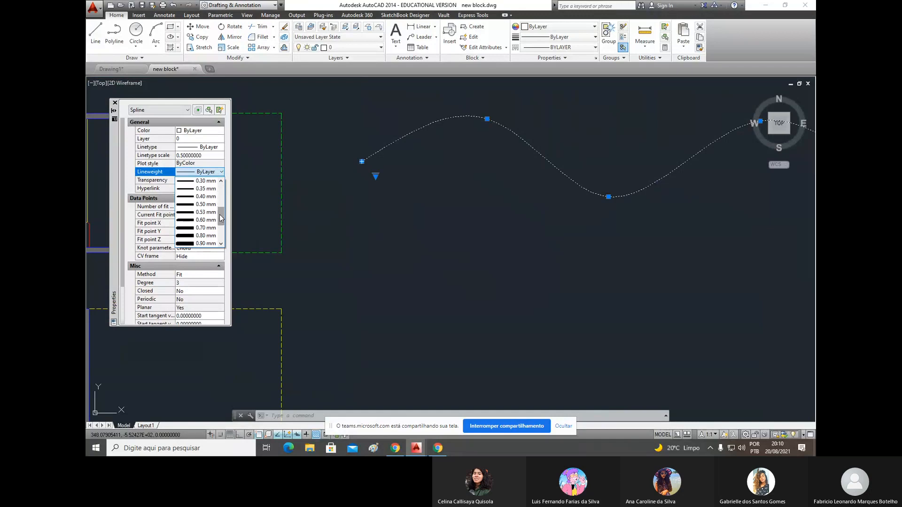
pyautogui.click(357, 203)
pyautogui.scroll(-5, 363, 244)
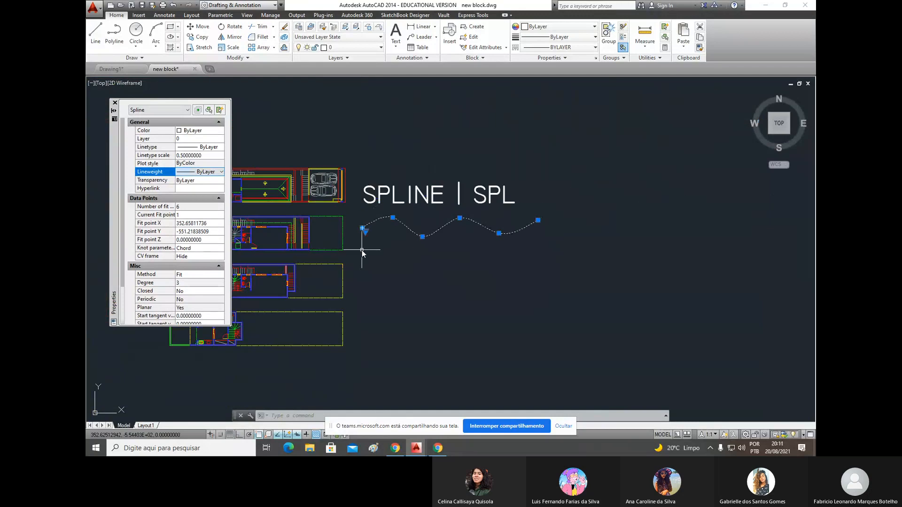
pyautogui.click(115, 103)
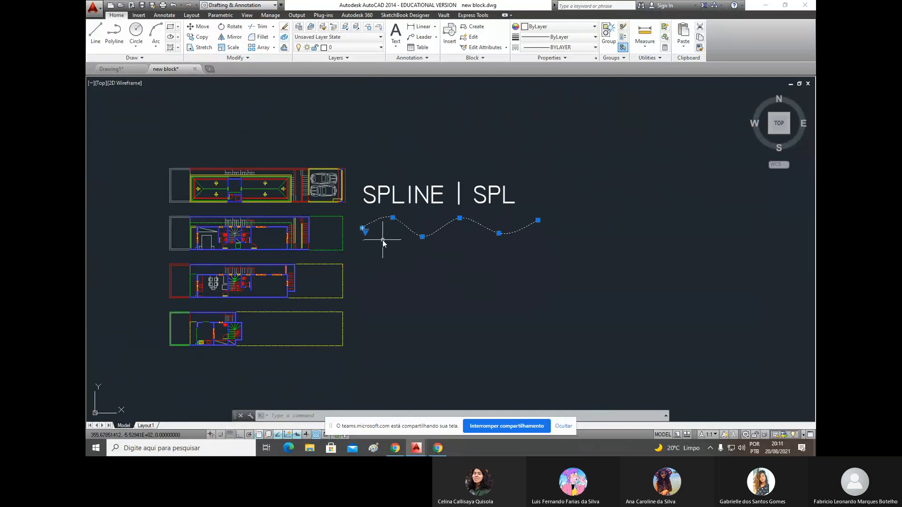
pyautogui.click(397, 255)
pyautogui.press('Escape')
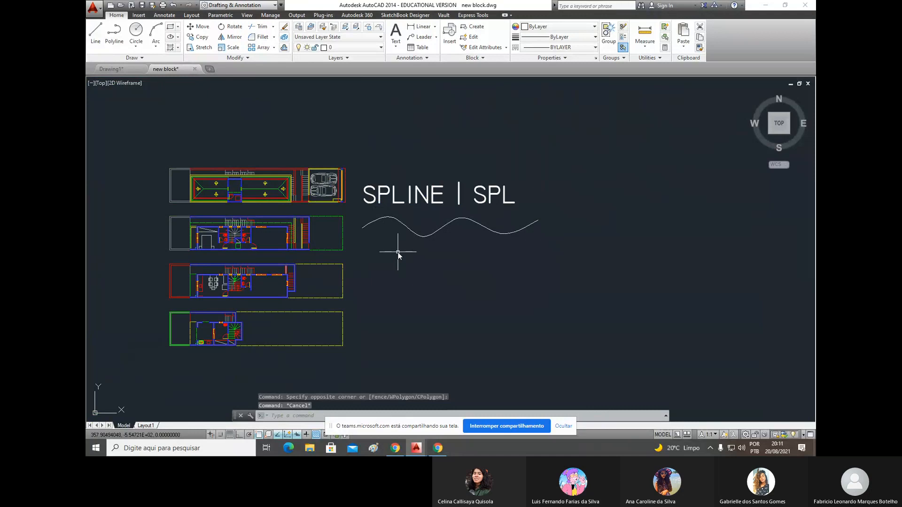
# - Erase the wavy spline below the SPLINE | SPL heading
pyautogui.scroll(2, 398, 252)
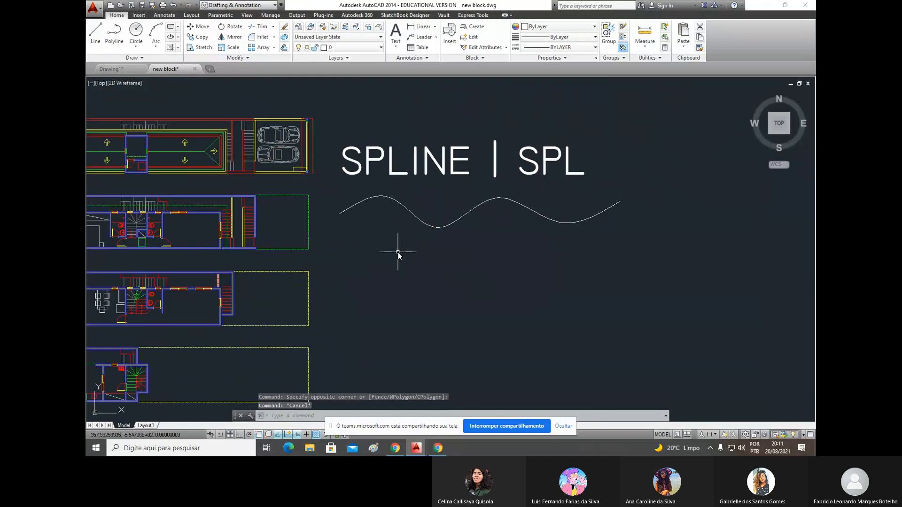
pyautogui.scroll(-2, 427, 282)
pyautogui.scroll(2, 427, 241)
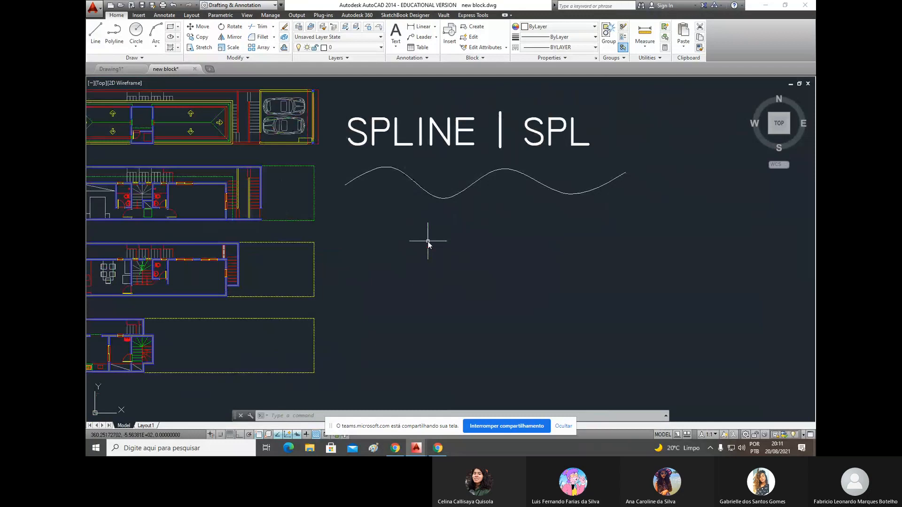
pyautogui.click(447, 219)
pyautogui.press('Delete')
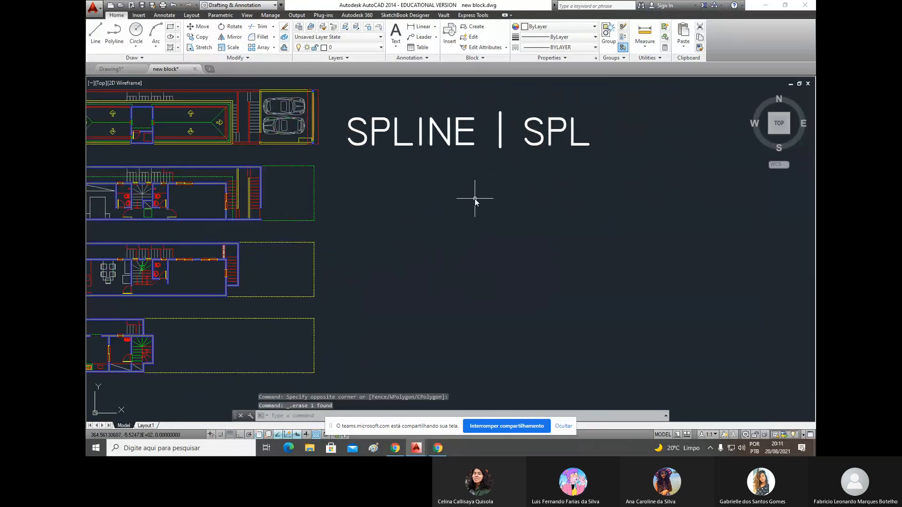
# - Add the single-line text "PLINE | PL" directly below the SPLINE | SPL heading
pyautogui.write('DT')
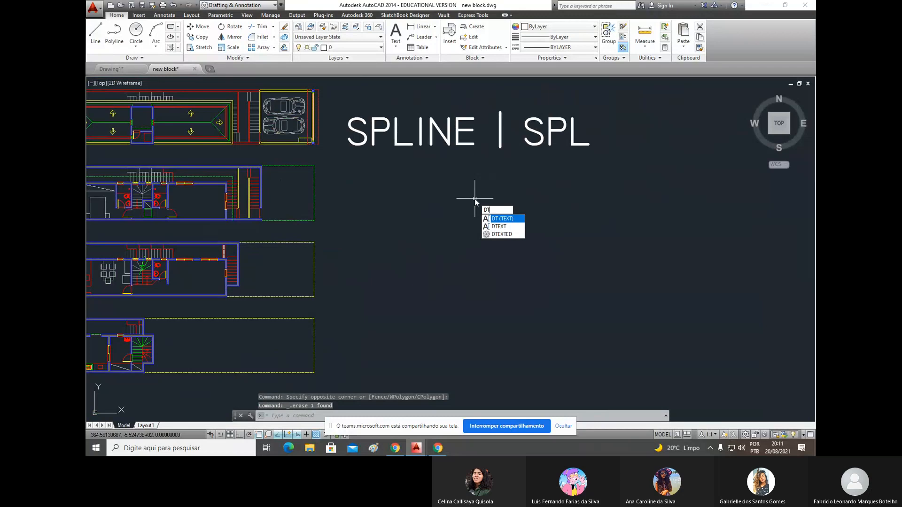
pyautogui.press('Return')
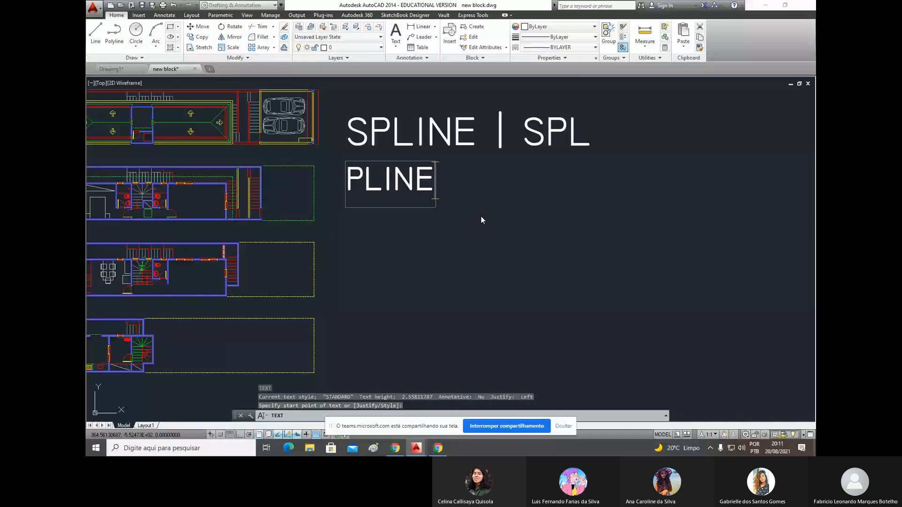
pyautogui.write('| PL')
pyautogui.press('Return')
pyautogui.press('Return')
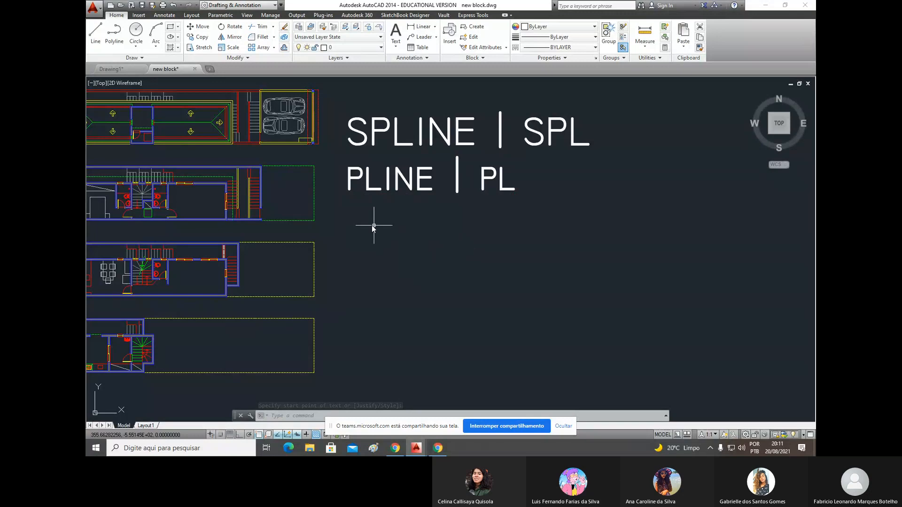
pyautogui.click(343, 202)
pyautogui.click(445, 162)
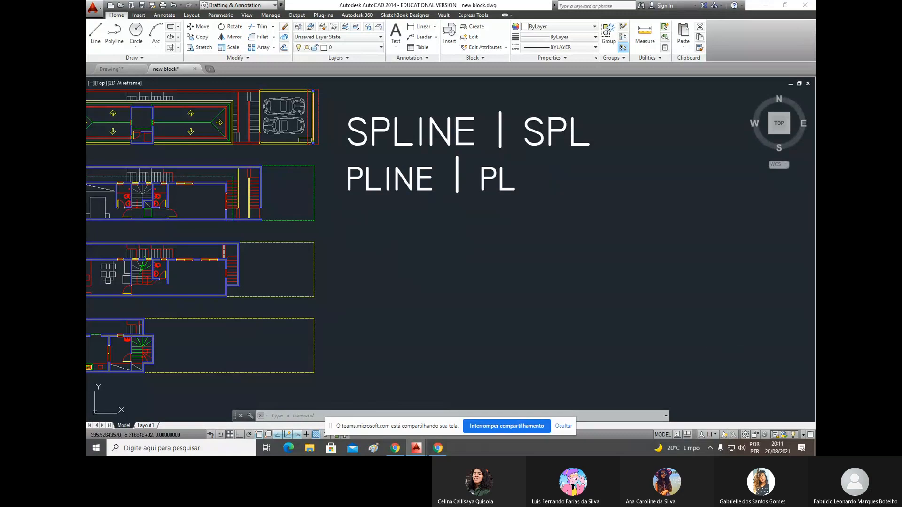
# - Search the Windows settings for "resolução", set the screen resolution to 1024 × 768 and switch back to AutoCAD
pyautogui.press('super+d')
pyautogui.rightClick(329, 100)
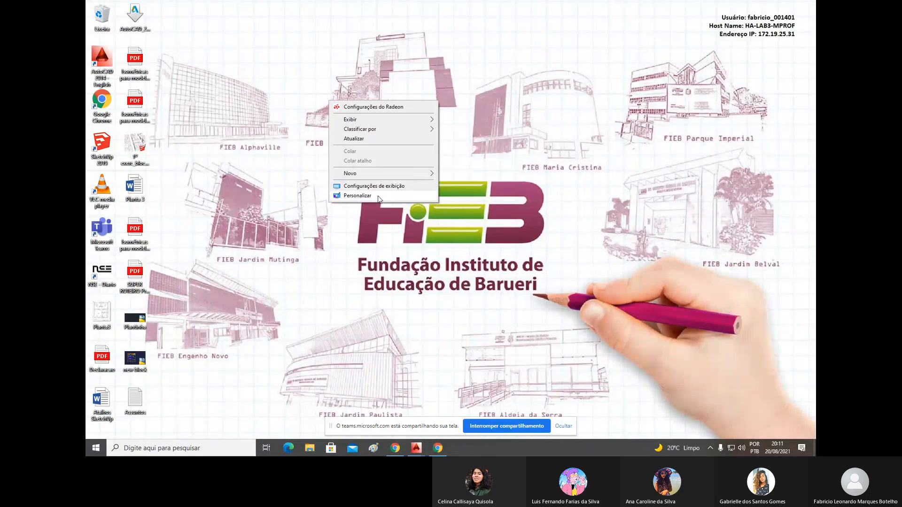
pyautogui.click(379, 197)
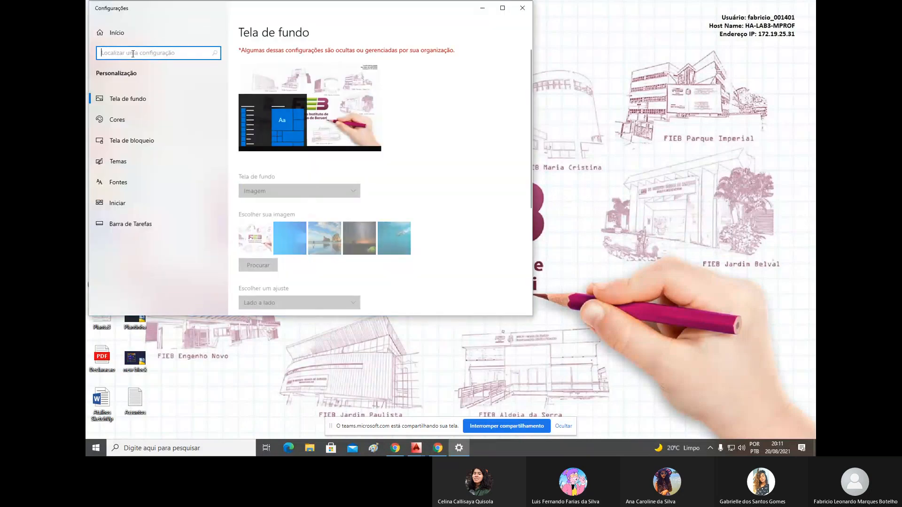
pyautogui.write('resolução')
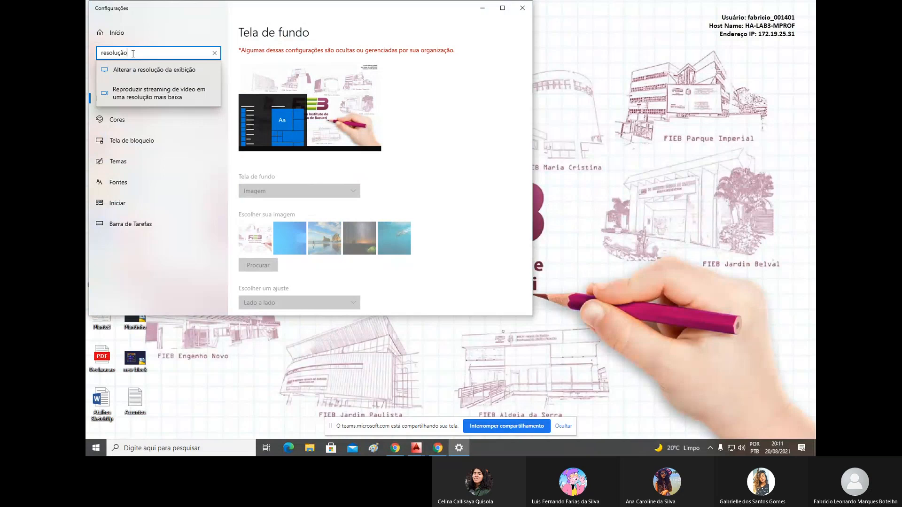
pyautogui.click(148, 70)
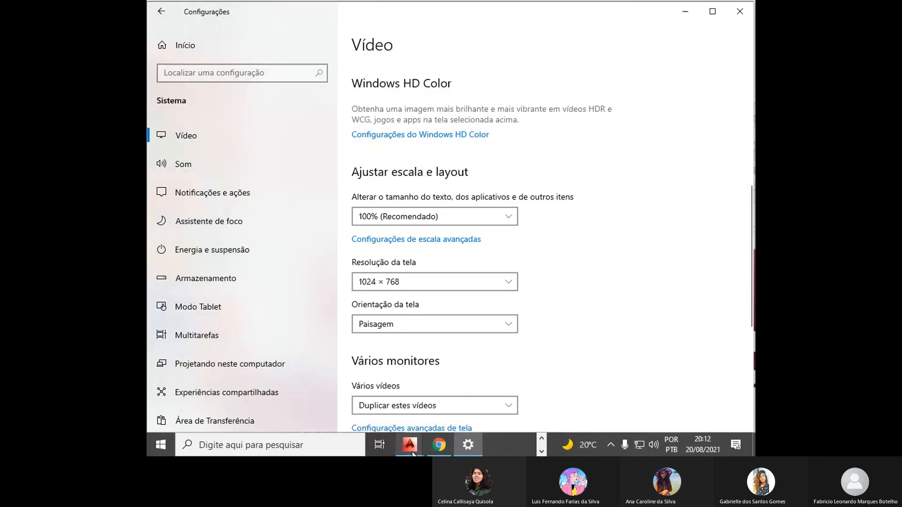
pyautogui.moveTo(413, 454)
pyautogui.click(499, 376)
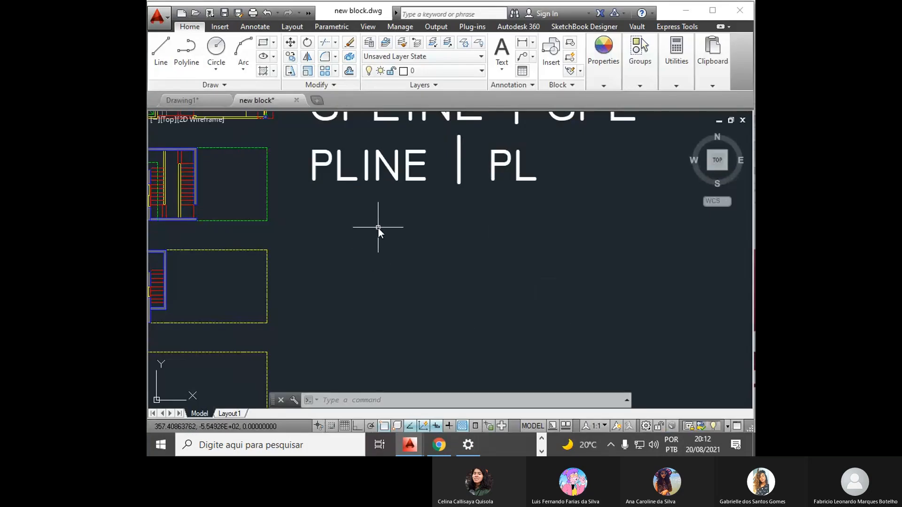
# - Draw a zigzag polyline of six straight segments below the PLINE | PL heading and undo it
pyautogui.write('PL')
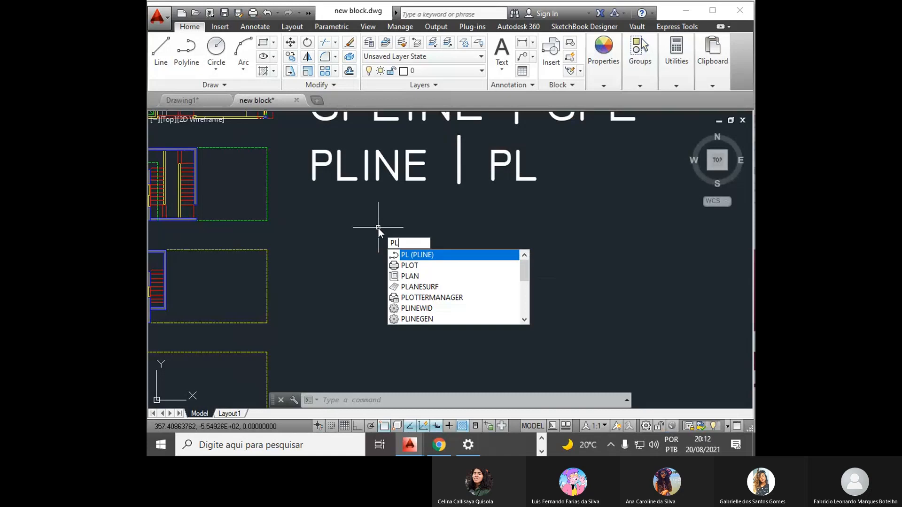
pyautogui.press('Return')
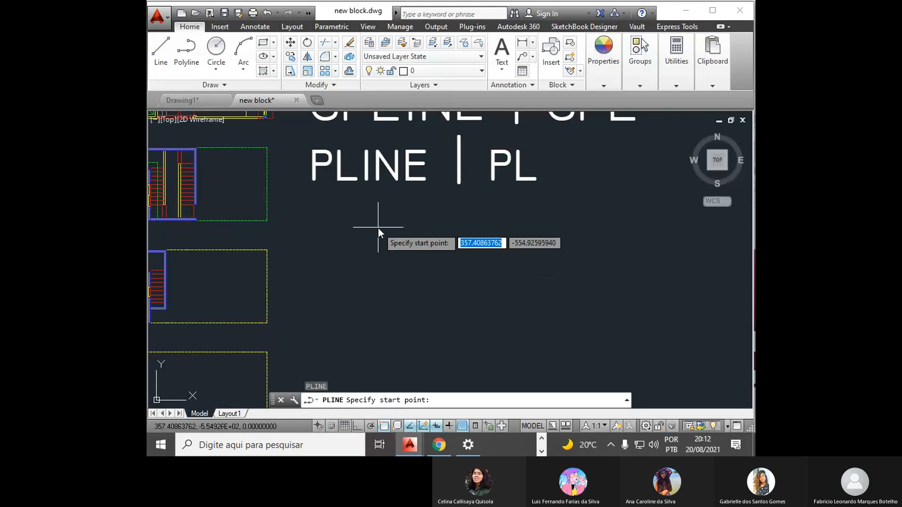
pyautogui.click(314, 264)
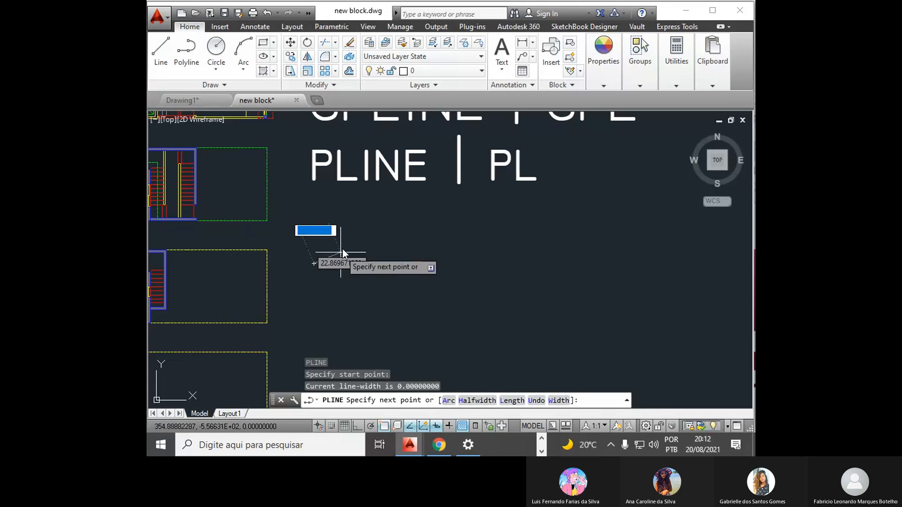
pyautogui.click(359, 225)
pyautogui.click(406, 256)
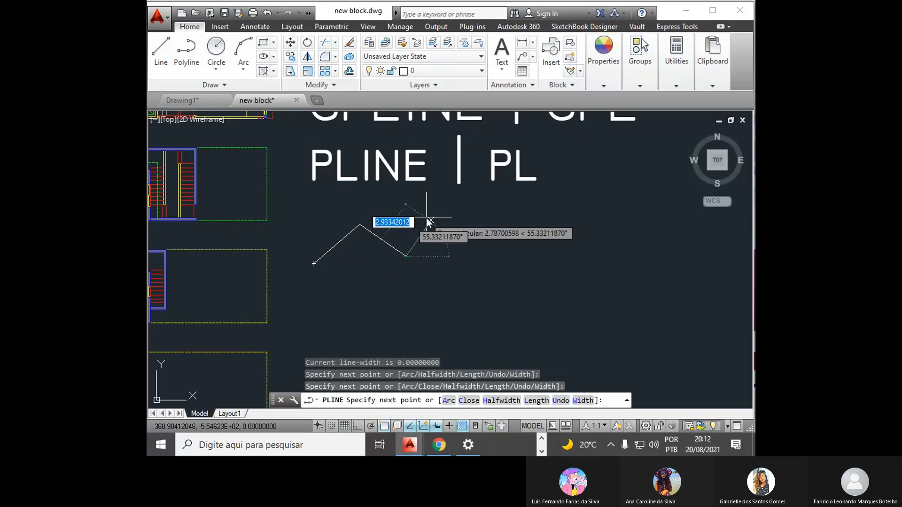
pyautogui.click(431, 221)
pyautogui.click(475, 249)
pyautogui.click(512, 219)
pyautogui.click(551, 267)
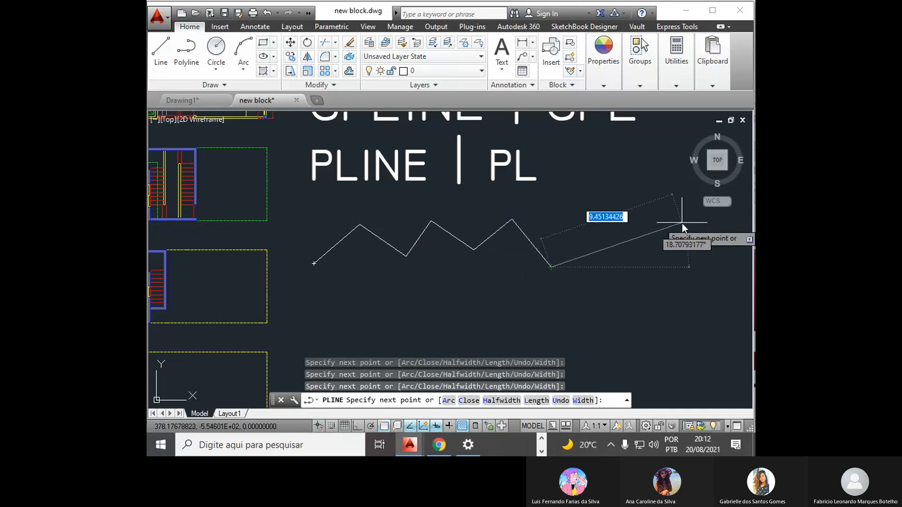
pyautogui.press('Escape')
pyautogui.hotkey('ctrl', 'z')
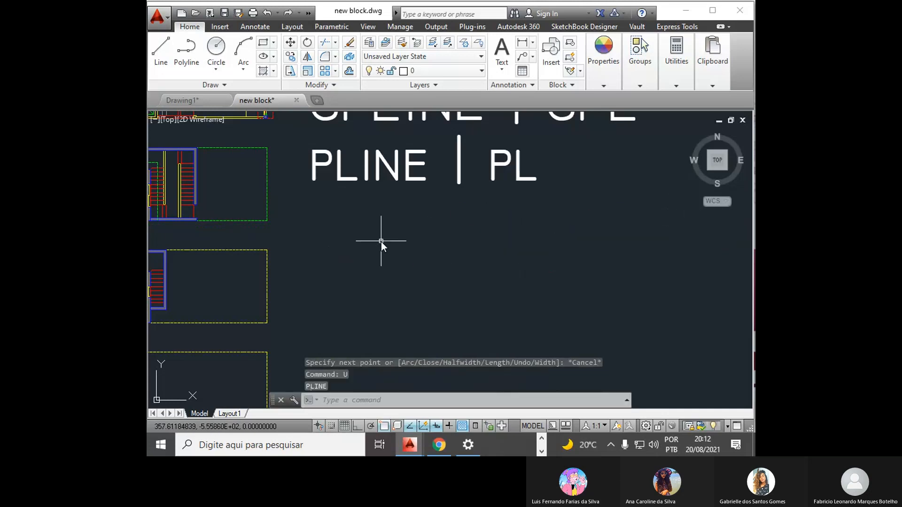
# - Start a polyline below the PLINE | PL heading and draw its first, upward-bulging arc with the Arc and Second pt options
pyautogui.write('pl')
pyautogui.press('Return')
pyautogui.write('a')
pyautogui.press('Return')
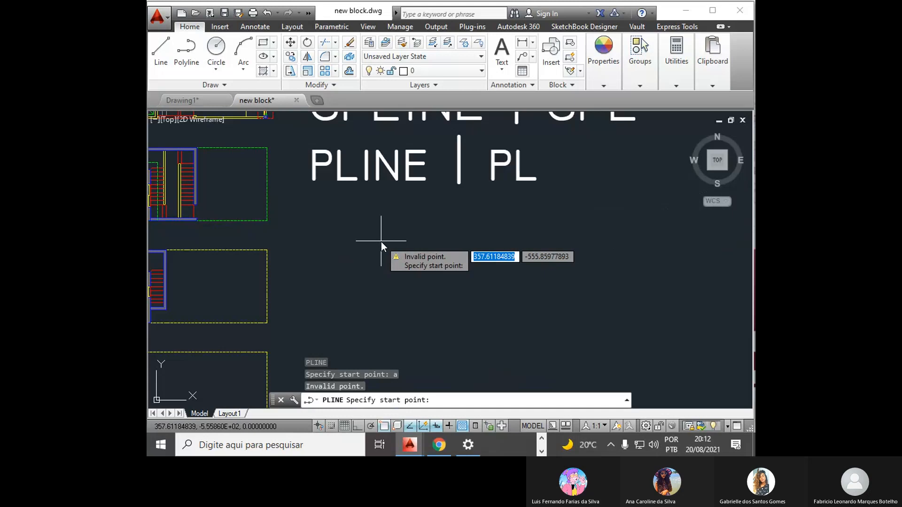
pyautogui.click(307, 256)
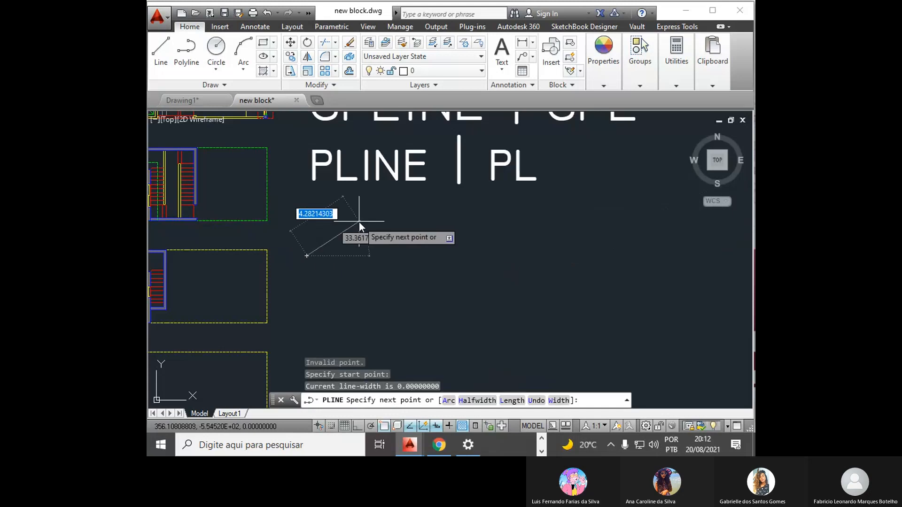
pyautogui.write('a')
pyautogui.press('Return')
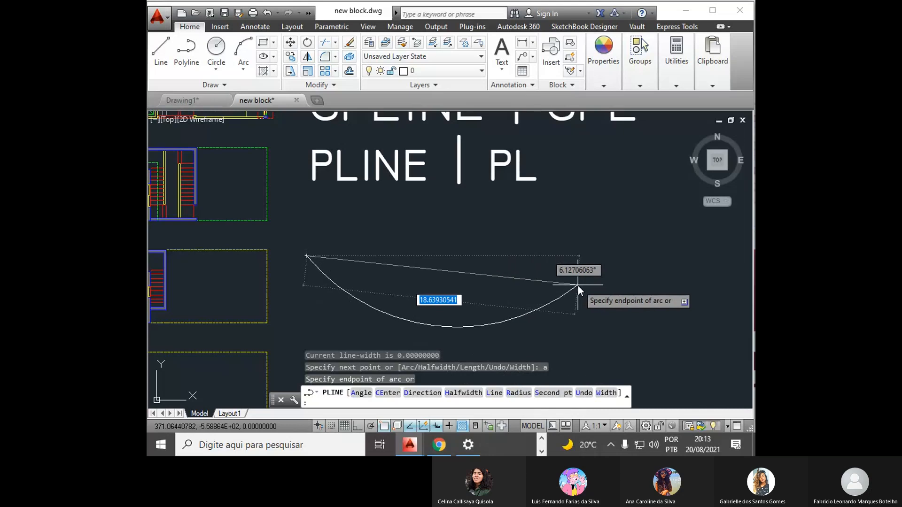
pyautogui.write('s')
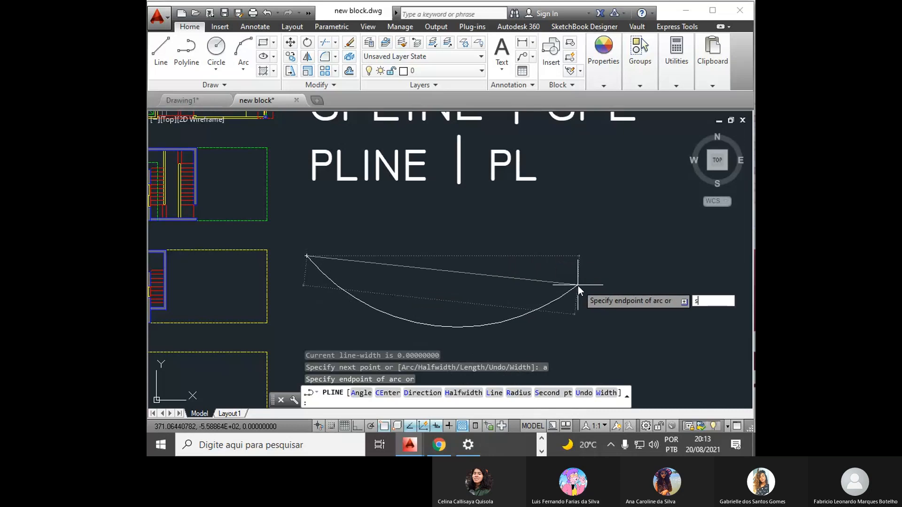
pyautogui.press('Return')
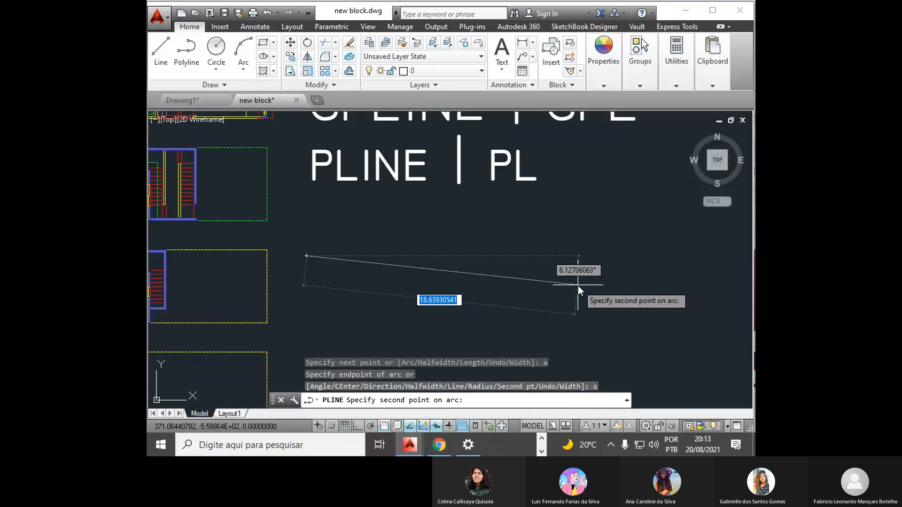
pyautogui.click(381, 233)
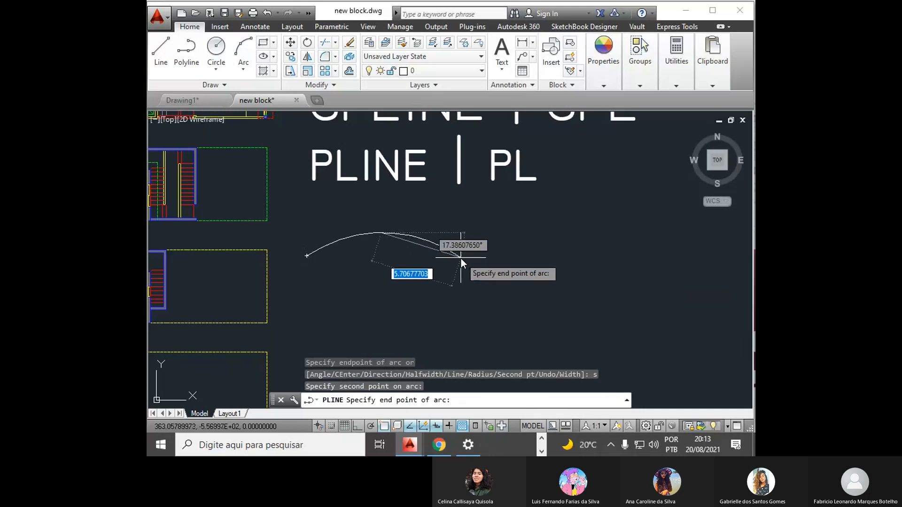
pyautogui.click(465, 262)
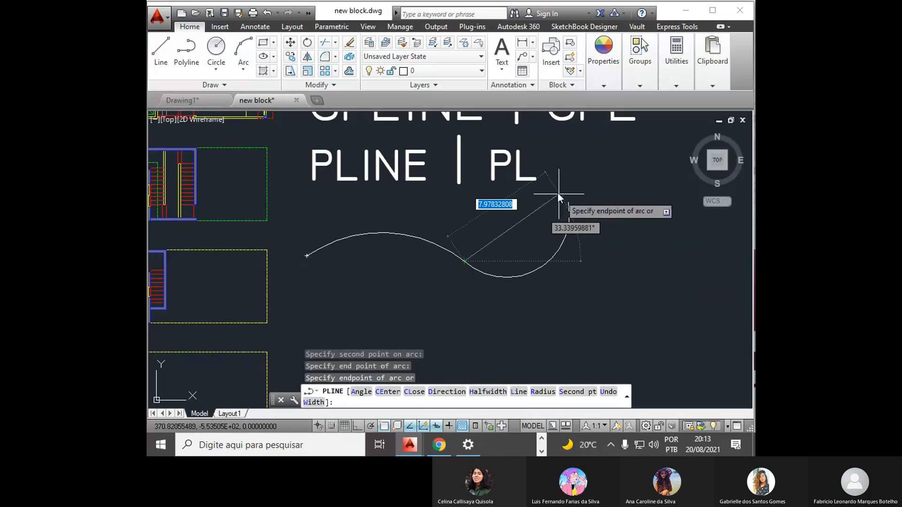
# - Continue the polyline with tangent arcs forming a large loop that curls back into a small hook, and end it
pyautogui.click(580, 296)
pyautogui.scroll(-5, 580, 297)
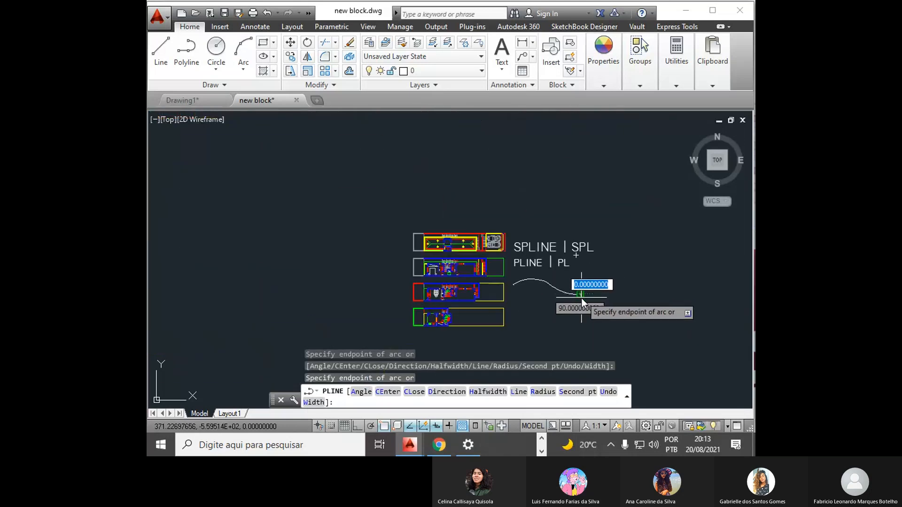
pyautogui.click(652, 321)
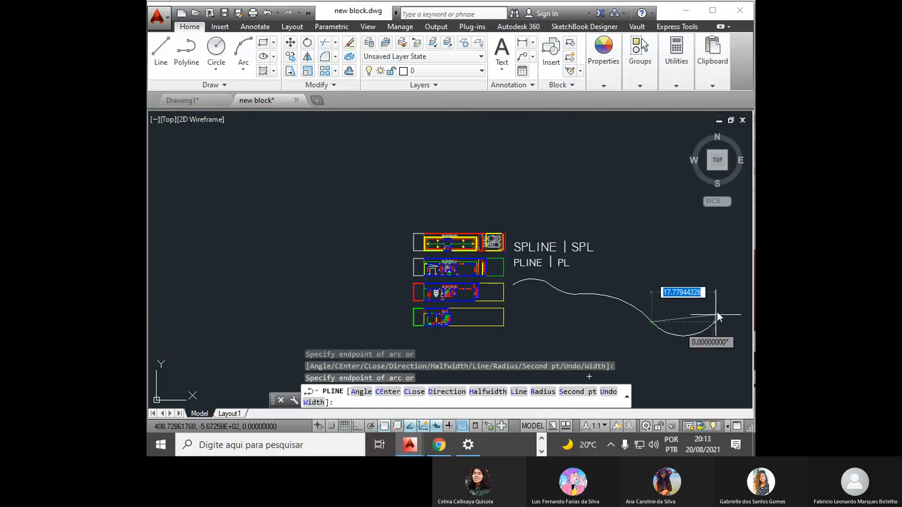
pyautogui.click(714, 286)
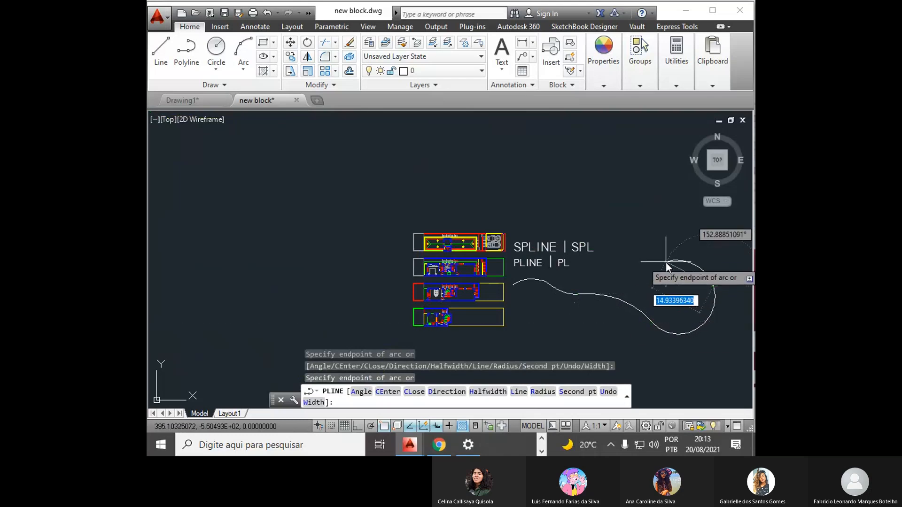
pyautogui.click(600, 268)
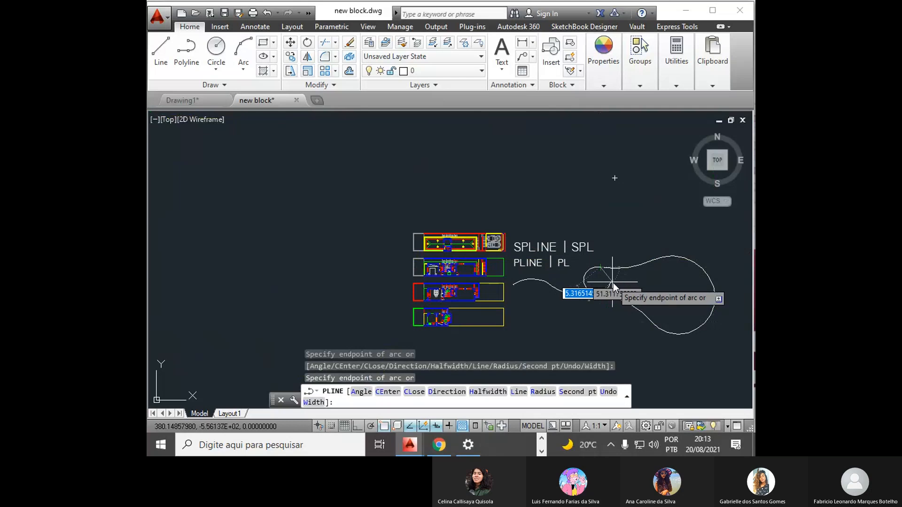
pyautogui.scroll(6, 606, 284)
pyautogui.scroll(-4, 607, 284)
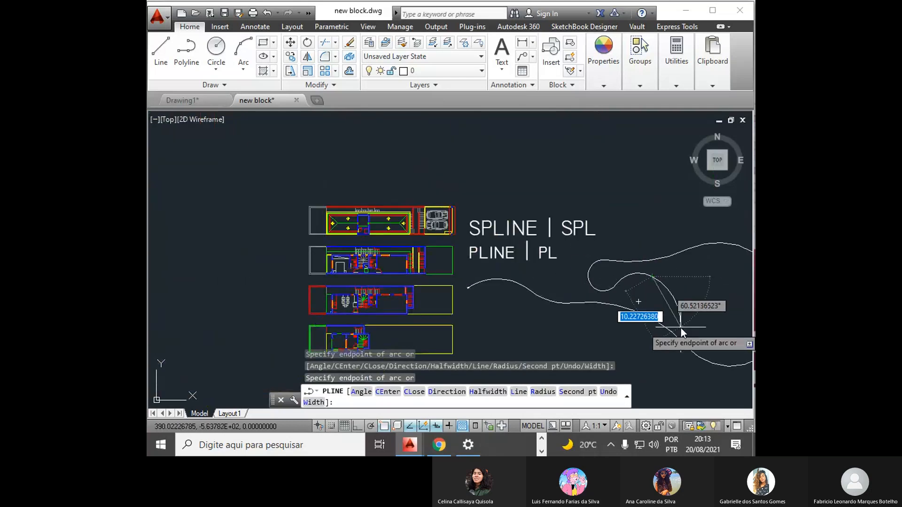
pyautogui.press('Escape')
# - Start a polyline above the living room's right-hand window in the third floor plan and curve its first arc into the room using Arc and Second pt
pyautogui.scroll(-2, 527, 303)
pyautogui.scroll(2, 620, 341)
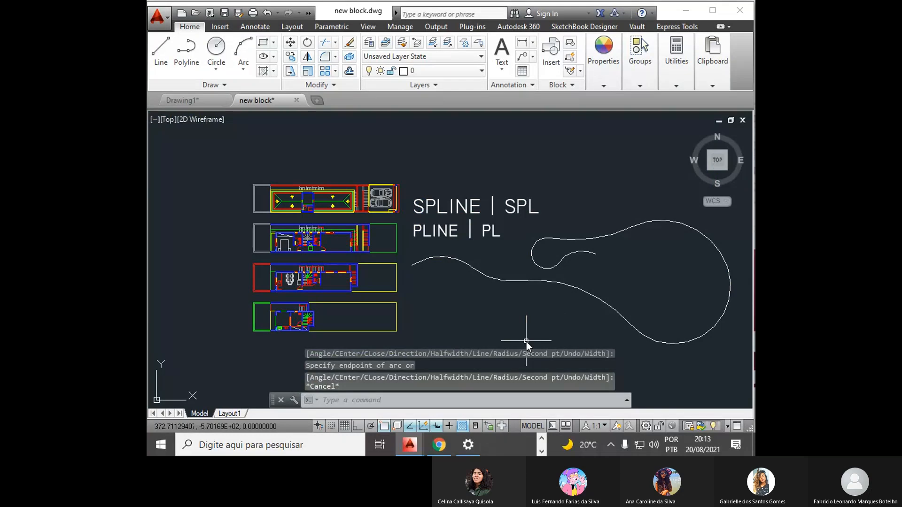
pyautogui.moveTo(527, 342); pyautogui.dragTo(469, 316, button='middle')
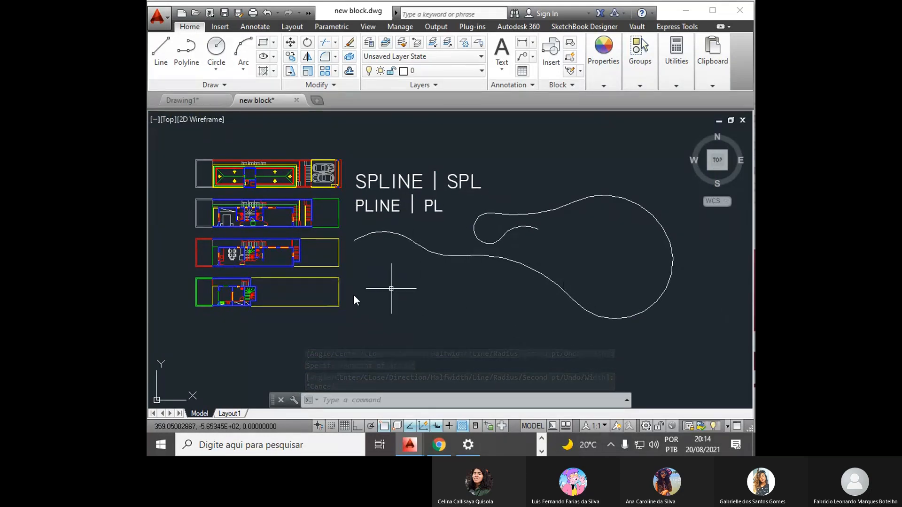
pyautogui.scroll(5, 256, 216)
pyautogui.scroll(2, 258, 215)
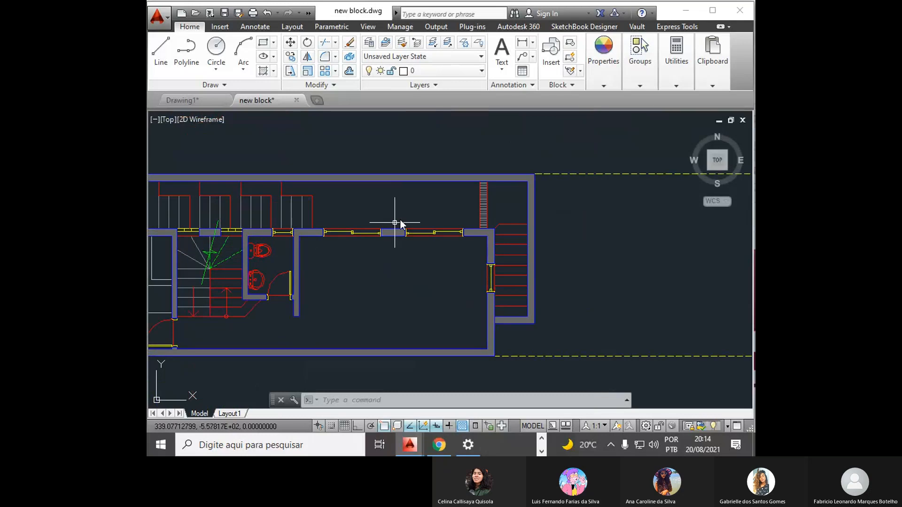
pyautogui.moveTo(370, 293)
pyautogui.mouseDown(button='middle')
pyautogui.moveTo(500, 257)
pyautogui.moveTo(465, 269)
pyautogui.mouseUp(button='middle')
pyautogui.scroll(2, 497, 261)
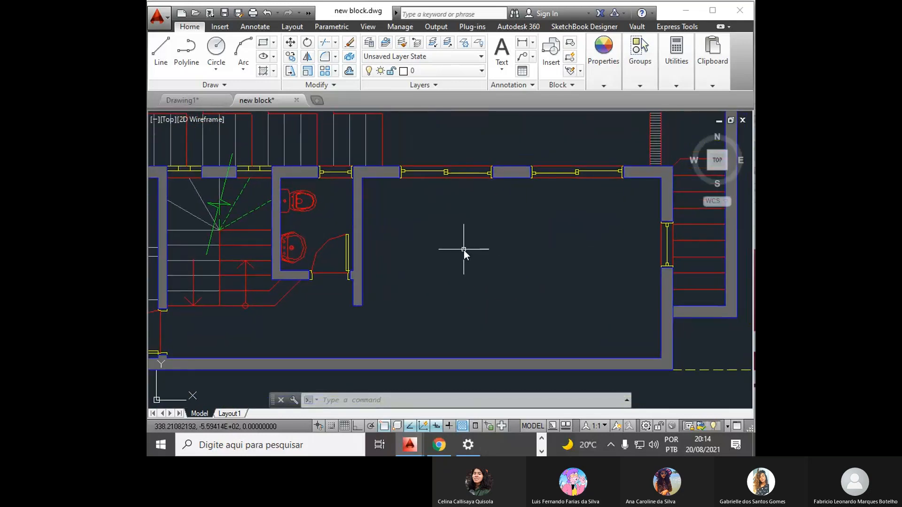
pyautogui.write('pl')
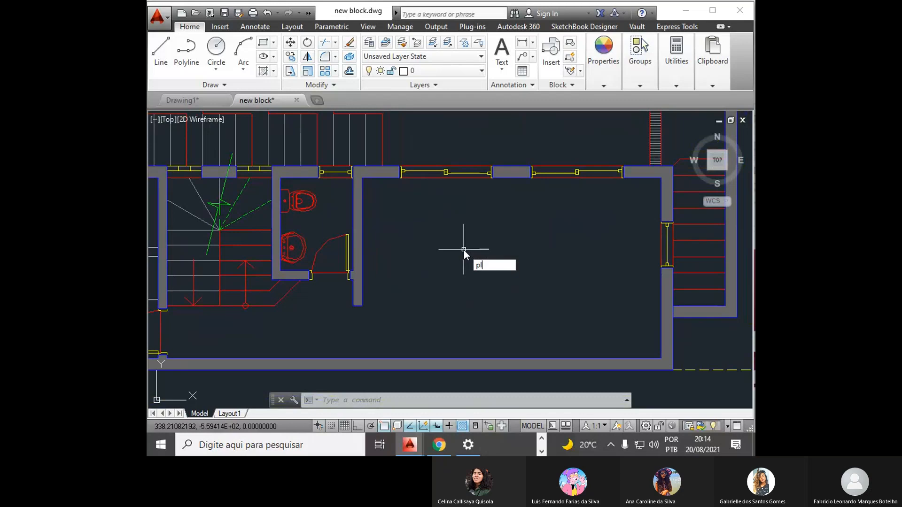
pyautogui.press('Return')
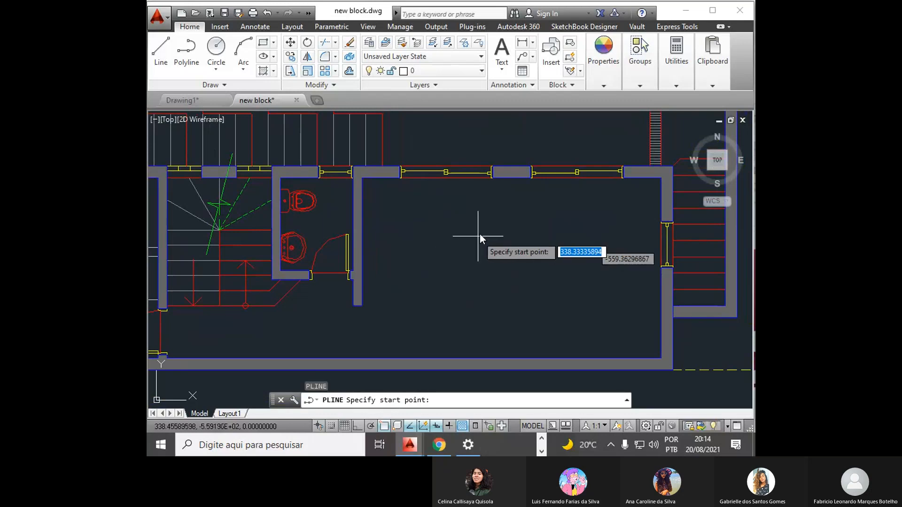
pyautogui.click(584, 145)
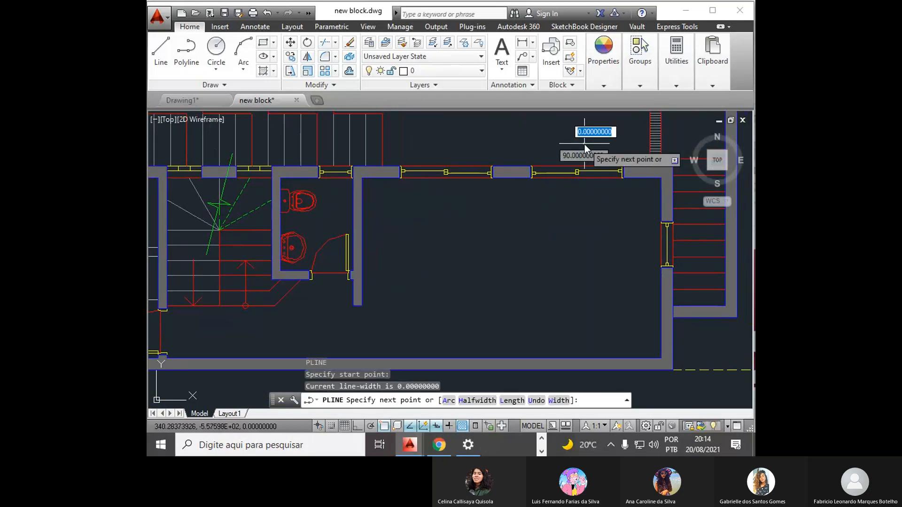
pyautogui.write('a')
pyautogui.press('Return')
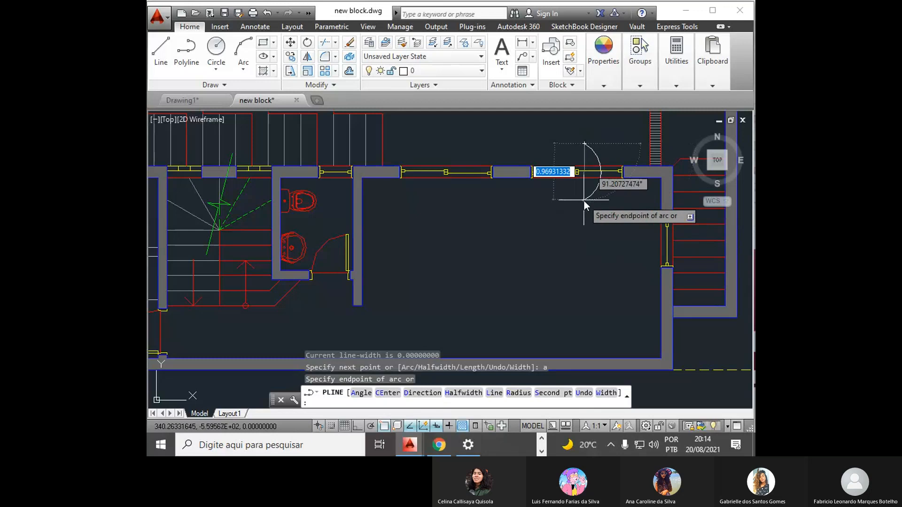
pyautogui.write('s')
pyautogui.press('Return')
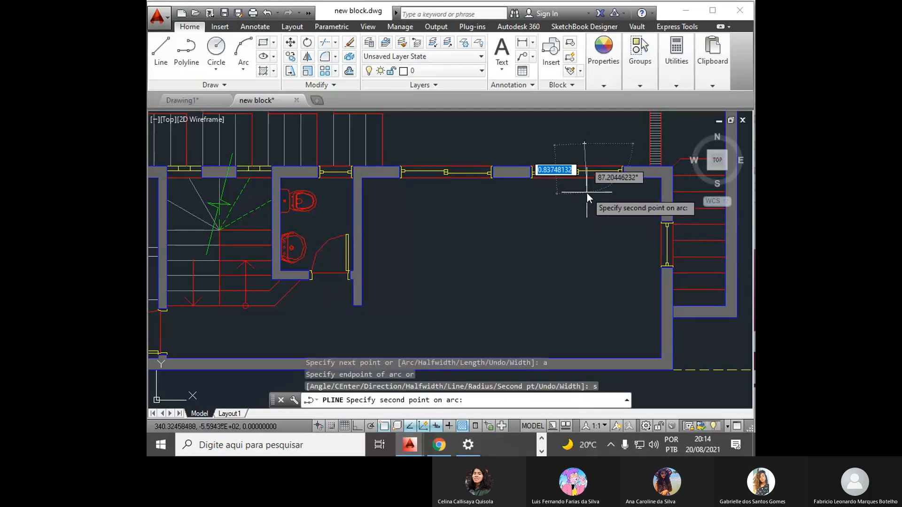
pyautogui.click(587, 193)
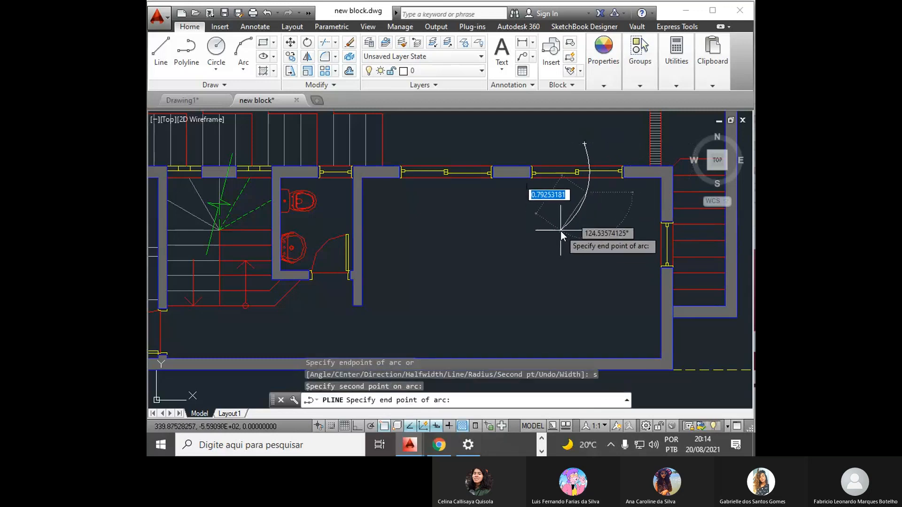
pyautogui.click(560, 230)
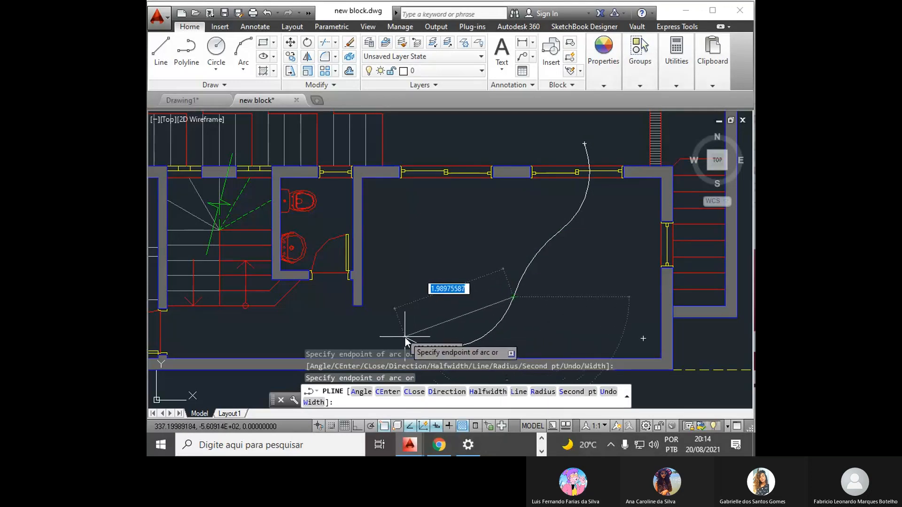
# - Continue the polyline with tangent arcs down through the room to the passage below the bathroom, and end it
pyautogui.click(437, 335)
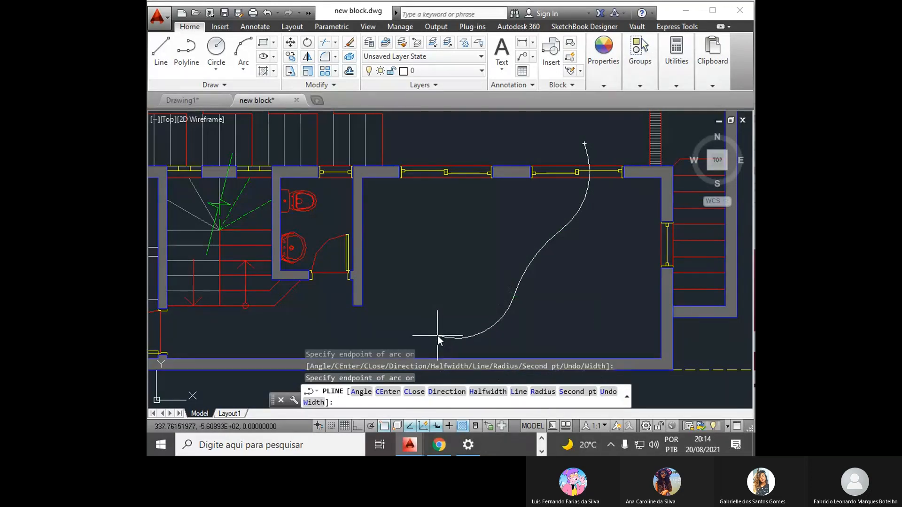
pyautogui.click(312, 326)
pyautogui.scroll(-5, 396, 283)
pyautogui.press('Escape')
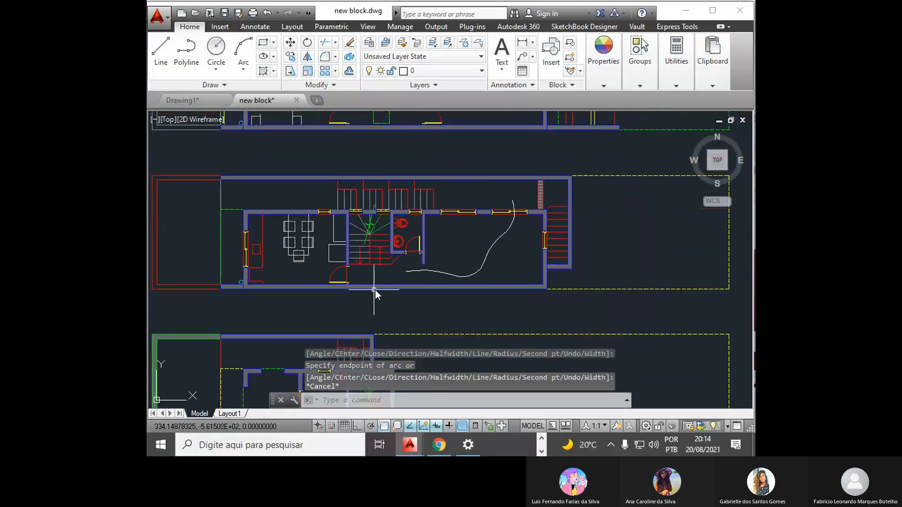
# - Copy the arrowhead of the downward stair arrow from its tip to the polyline's end below the bathroom
pyautogui.scroll(2, 375, 290)
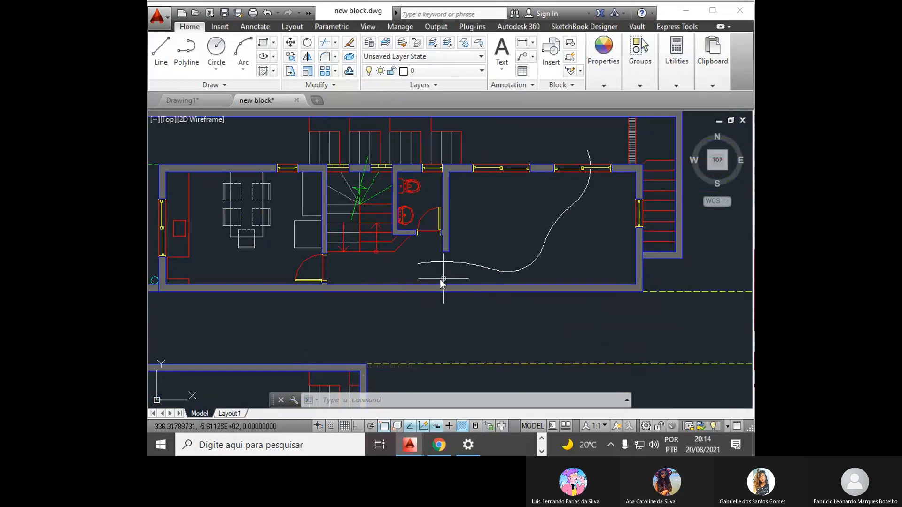
pyautogui.scroll(3, 437, 276)
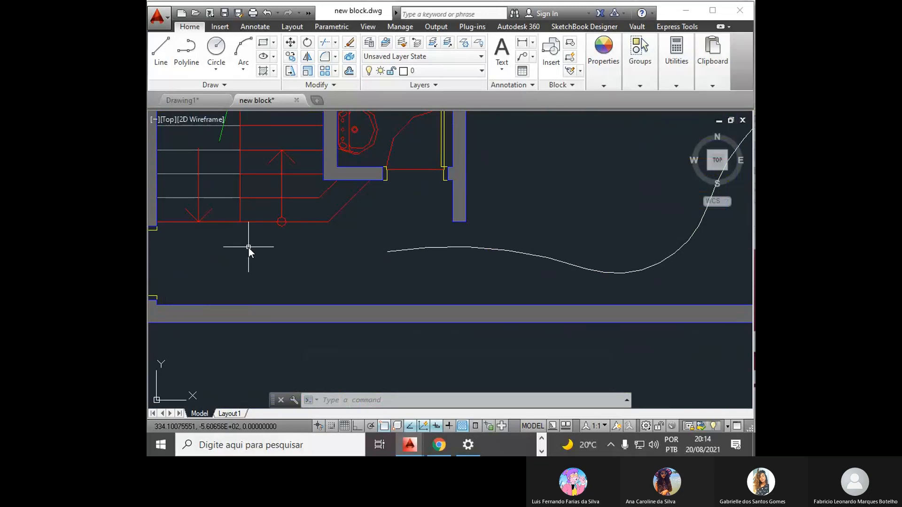
pyautogui.write('co')
pyautogui.press('Return')
pyautogui.click(174, 236)
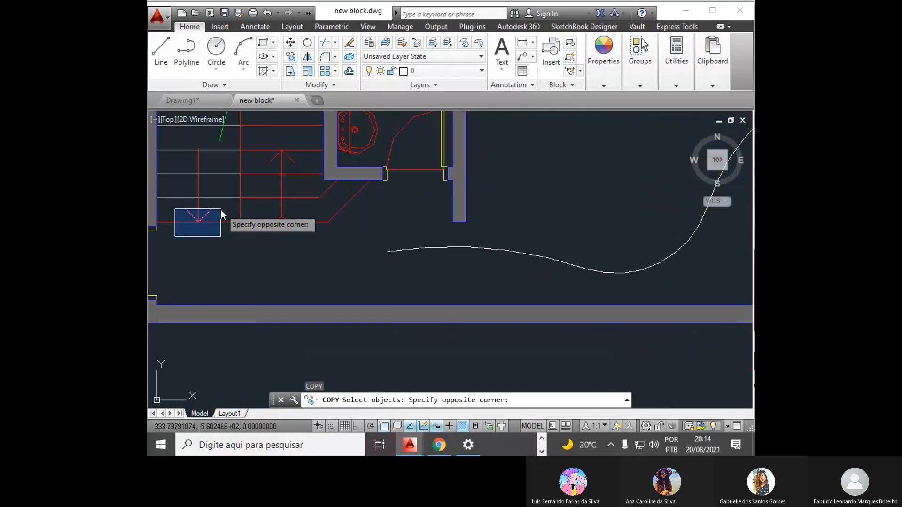
pyautogui.click(221, 209)
pyautogui.press('Return')
pyautogui.click(199, 221)
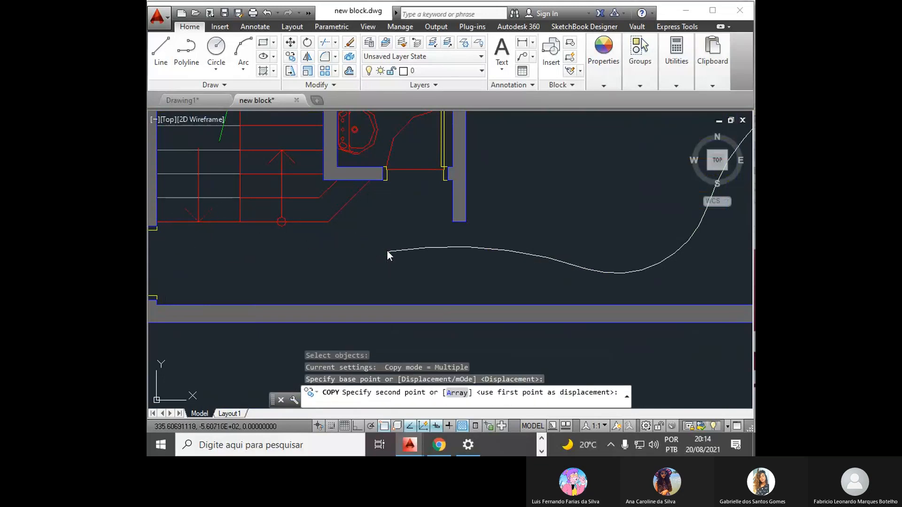
pyautogui.click(387, 251)
pyautogui.press('Escape')
pyautogui.press('Escape')
pyautogui.press('Escape')
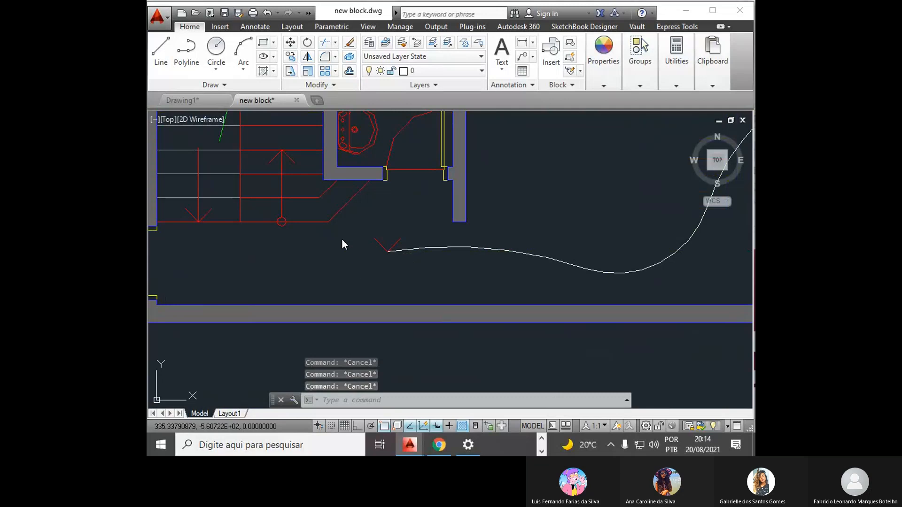
# - Rotate the copied arrowhead a quarter turn clockwise about the polyline's end so it points left
pyautogui.write('ro')
pyautogui.press('Return')
pyautogui.click(362, 222)
pyautogui.click(412, 261)
pyautogui.press('Return')
pyautogui.click(388, 252)
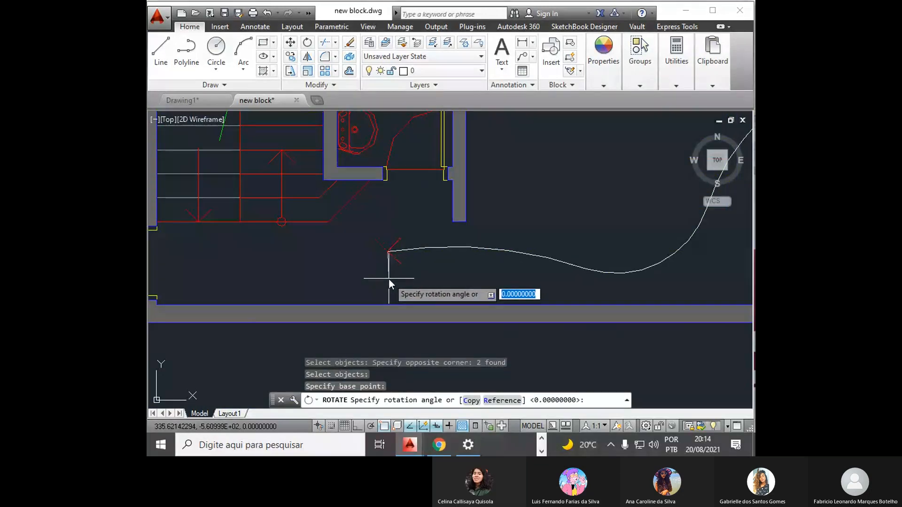
pyautogui.click(388, 278)
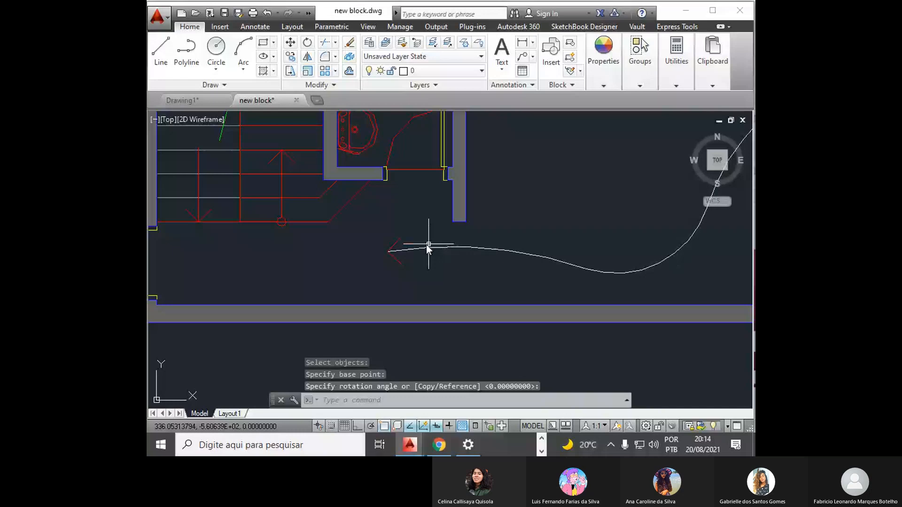
# - Erase the floor plan's curved polyline together with the large looping polyline below the PLINE | PL heading
pyautogui.scroll(-5, 426, 245)
pyautogui.scroll(4, 488, 211)
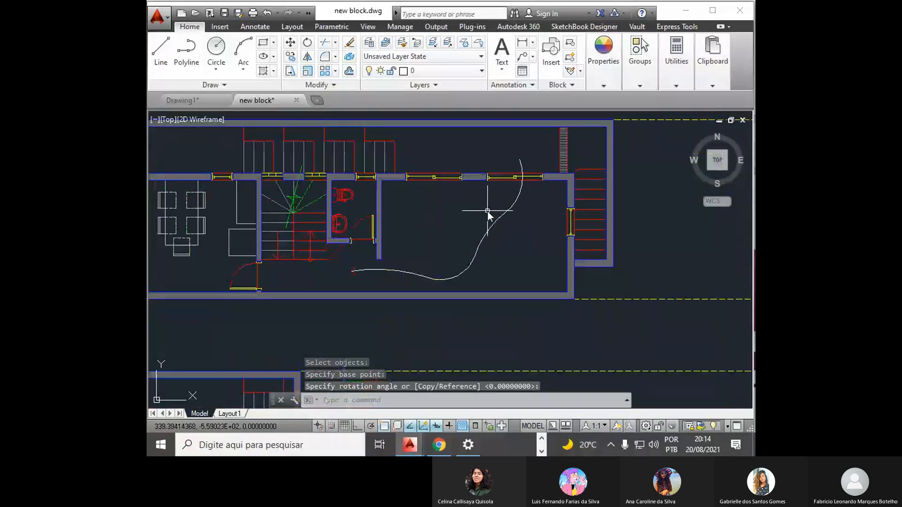
pyautogui.click(500, 218)
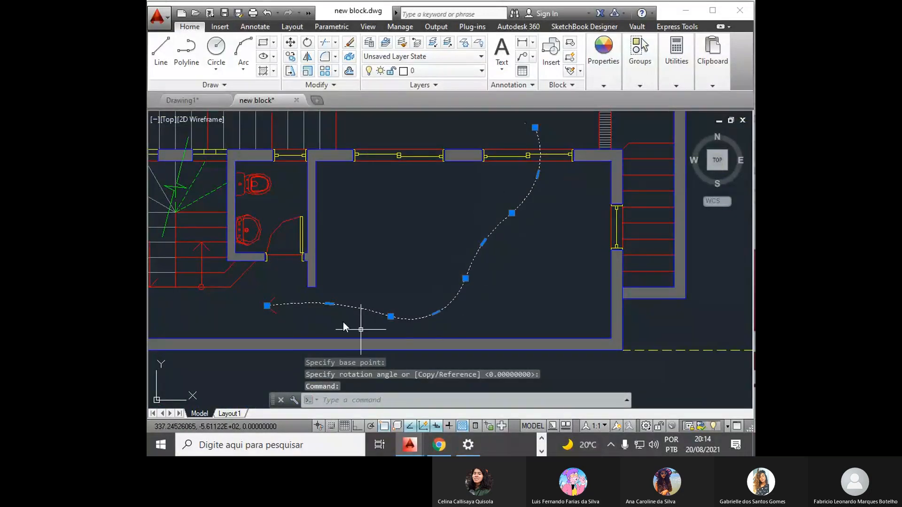
pyautogui.scroll(-8, 367, 241)
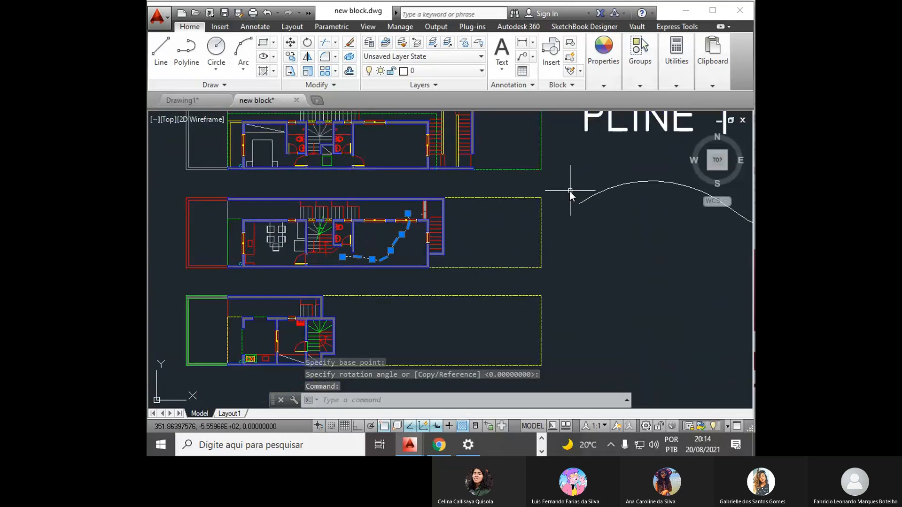
pyautogui.scroll(3, 495, 237)
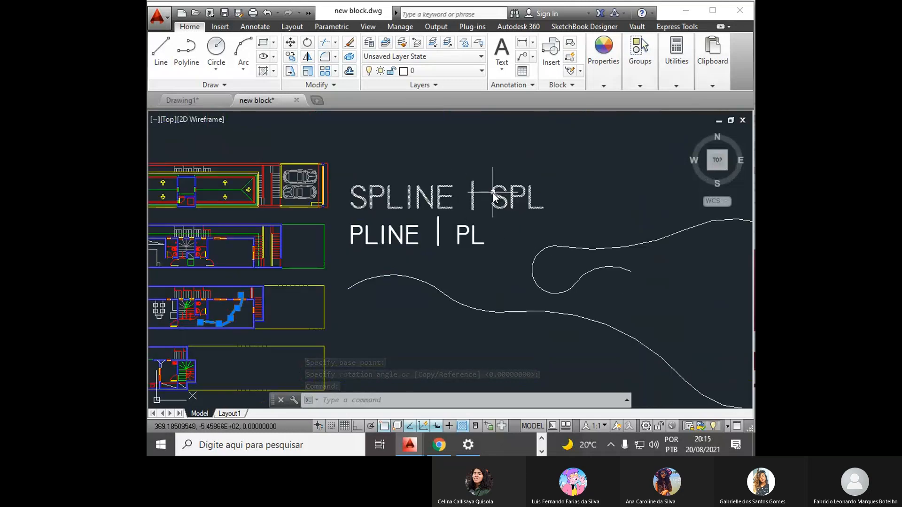
pyautogui.click(500, 285)
pyautogui.click(447, 329)
pyautogui.press('Delete')
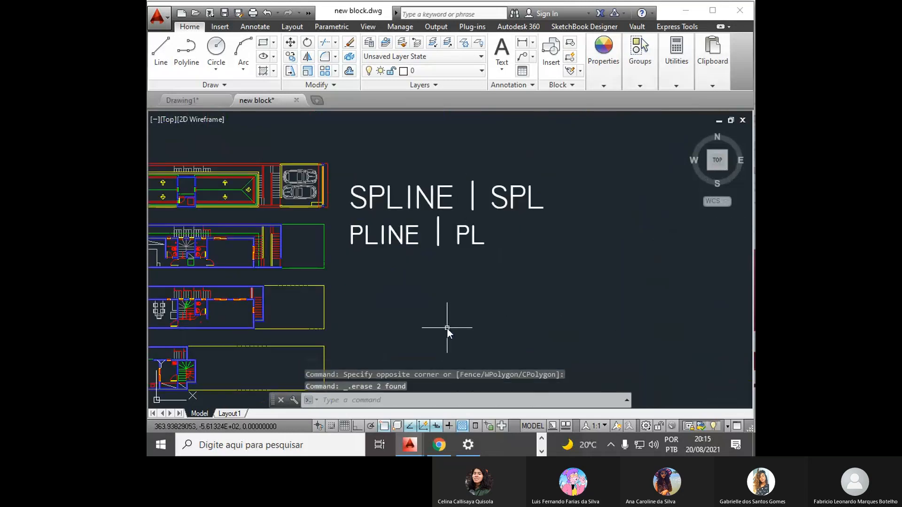
# - Undo the erasure of both polylines
pyautogui.scroll(-4, 517, 253)
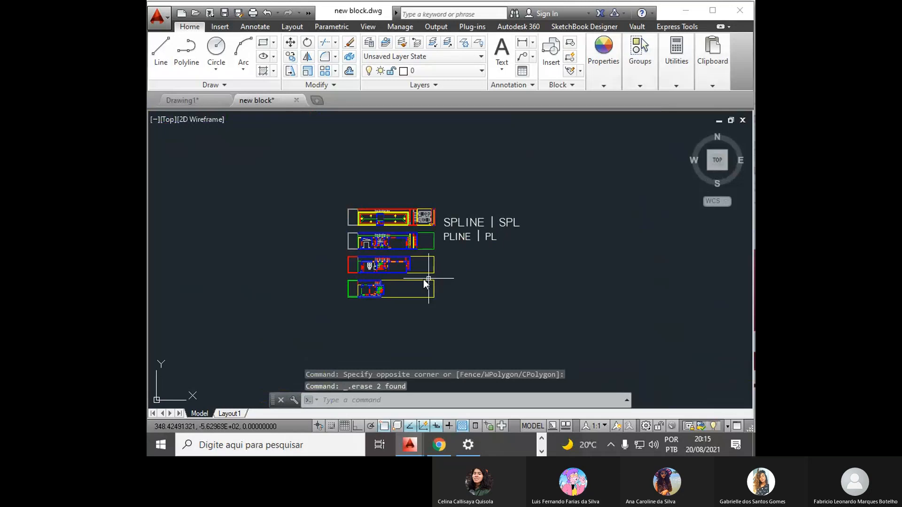
pyautogui.scroll(2, 470, 268)
pyautogui.scroll(2, 481, 264)
pyautogui.write('u')
pyautogui.press('Return')
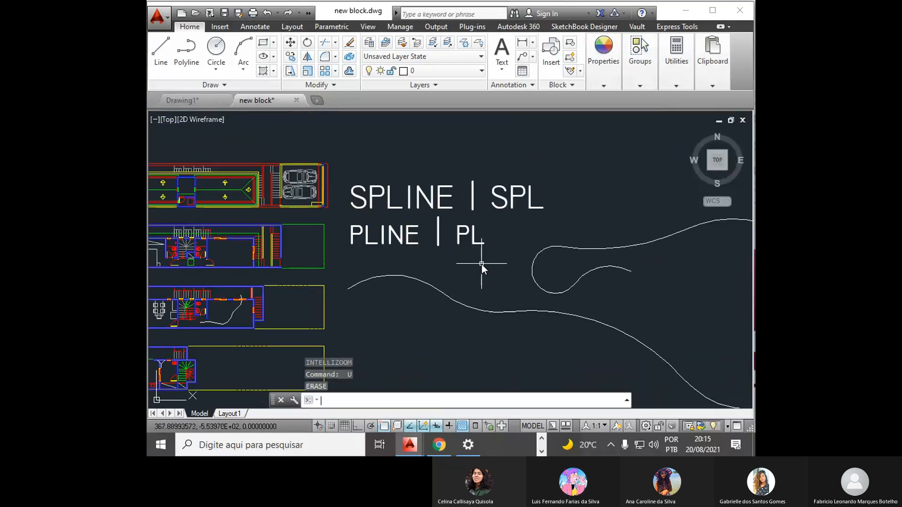
# - Examine the curved polyline and its grips inside the third floor plan, leaving it deselected
pyautogui.scroll(4, 204, 328)
pyautogui.scroll(-2, 204, 328)
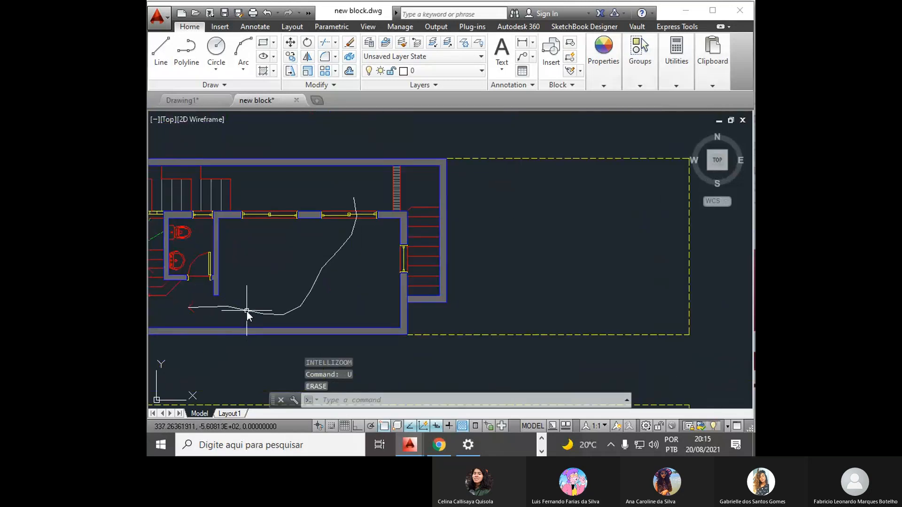
pyautogui.click(247, 312)
pyautogui.scroll(-2, 356, 263)
pyautogui.scroll(3, 309, 287)
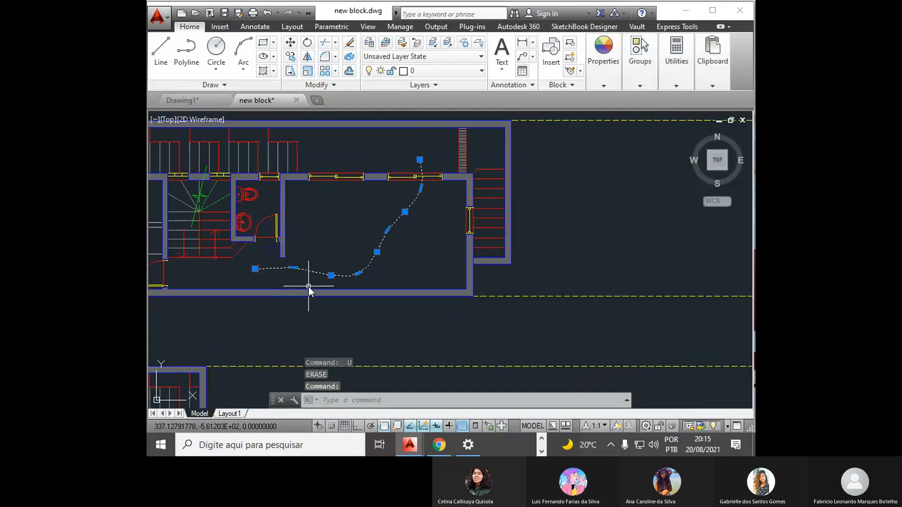
pyautogui.scroll(2, 334, 255)
pyautogui.scroll(-2, 366, 251)
pyautogui.press('Escape')
# - Erase only the large looping polyline below the PLINE | PL heading
pyautogui.scroll(-4, 370, 258)
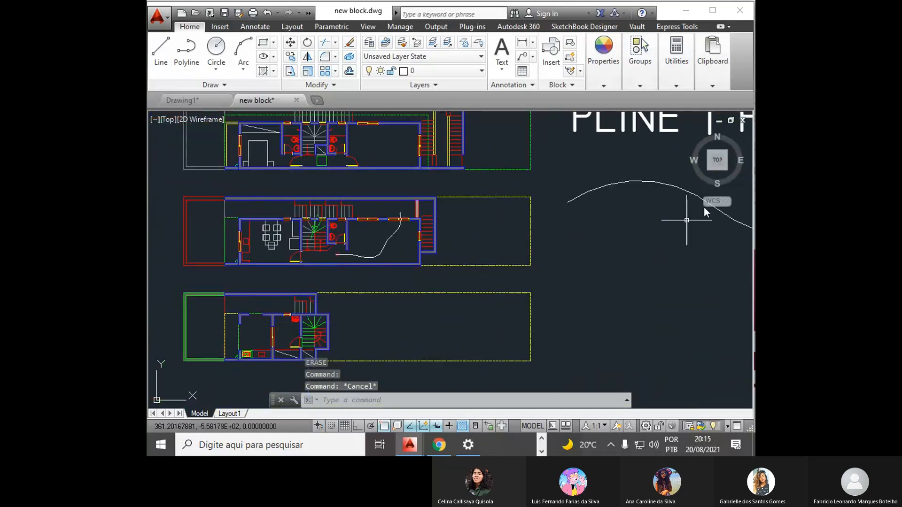
pyautogui.click(626, 179)
pyautogui.click(603, 195)
pyautogui.press('Delete')
# - Add the single-line text heading "PEDIT | PE" directly below the PLINE | PL heading
pyautogui.scroll(-5, 611, 235)
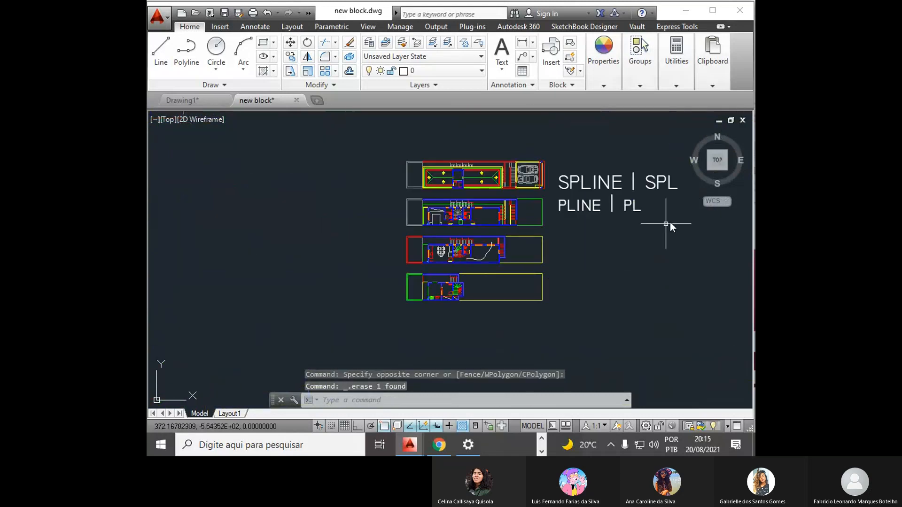
pyautogui.scroll(4, 670, 222)
pyautogui.write('text')
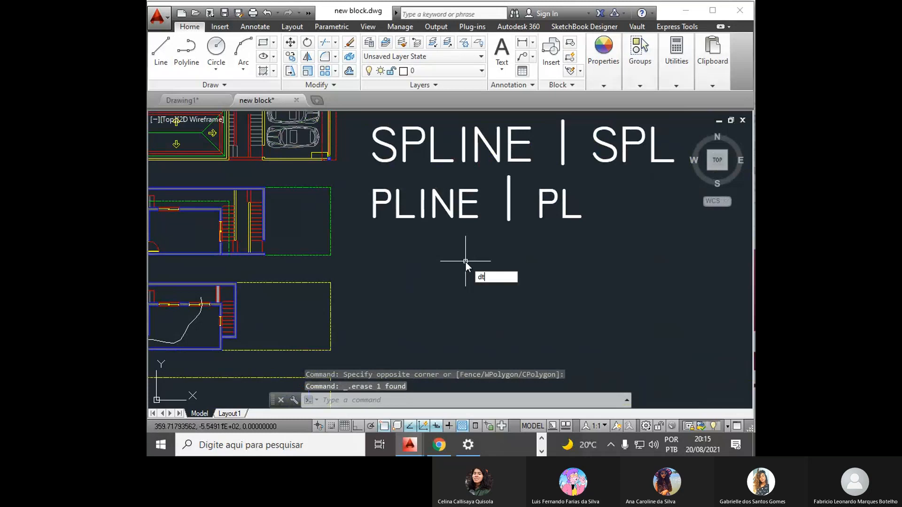
pyautogui.press('Return')
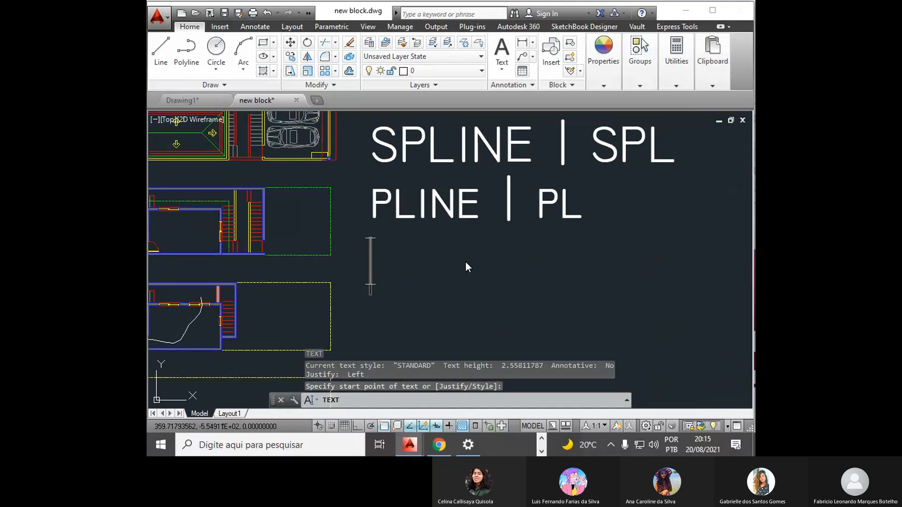
pyautogui.write('P')
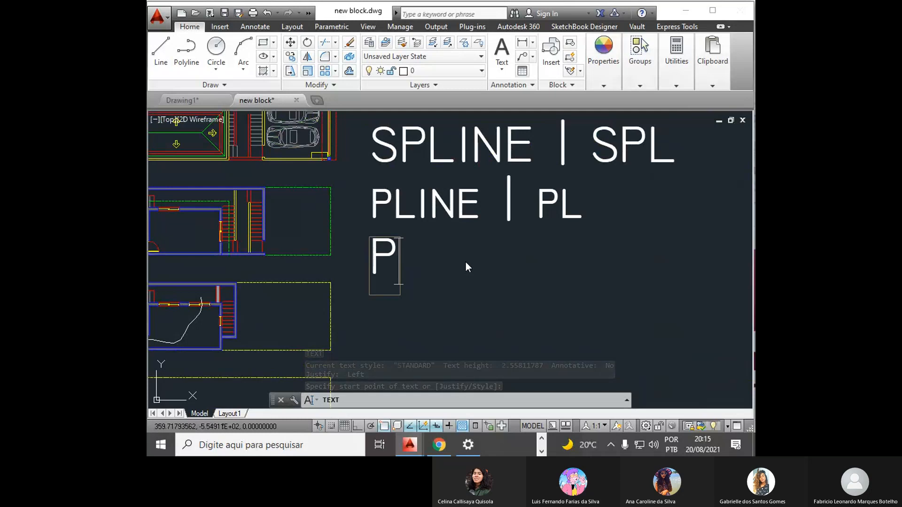
pyautogui.write('EDIT ')
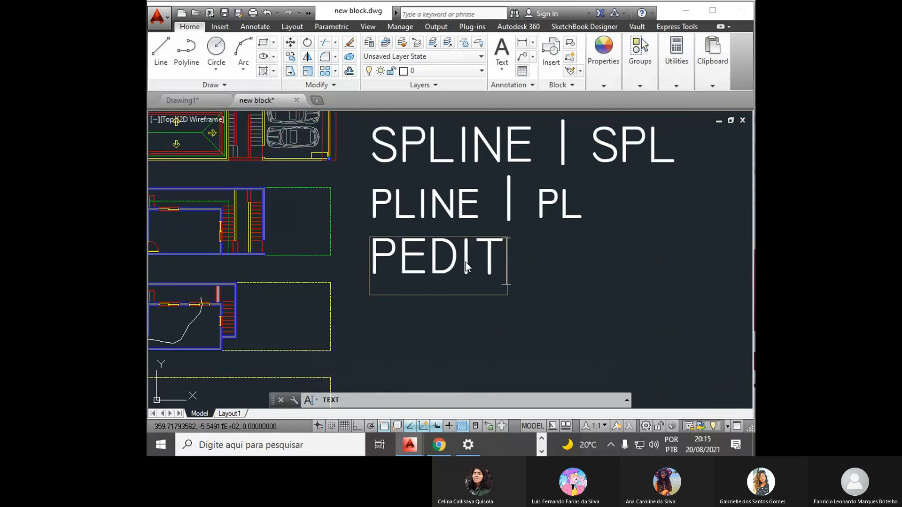
pyautogui.write('| PE')
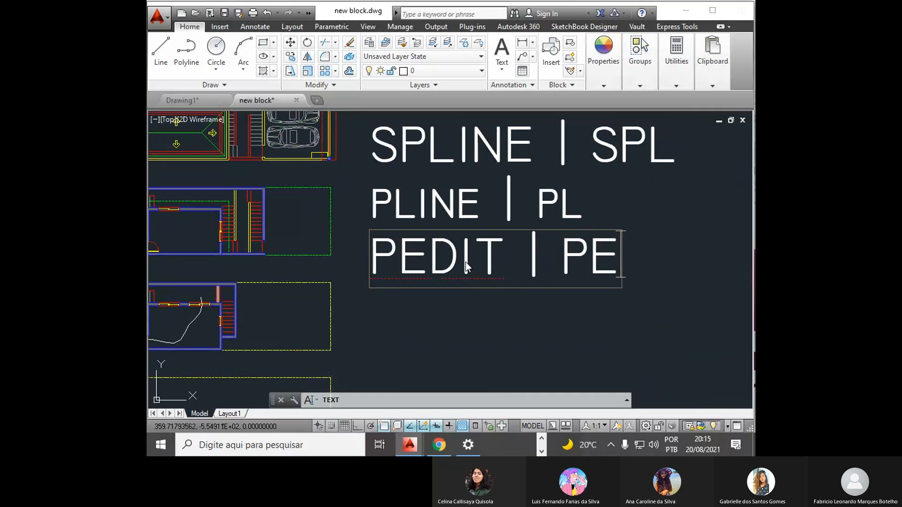
pyautogui.press('Return')
pyautogui.press('Return')
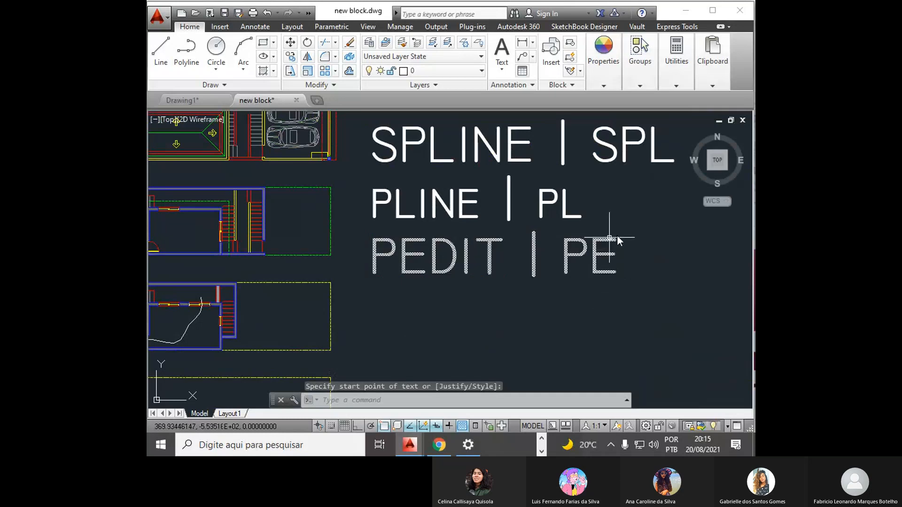
pyautogui.click(547, 231)
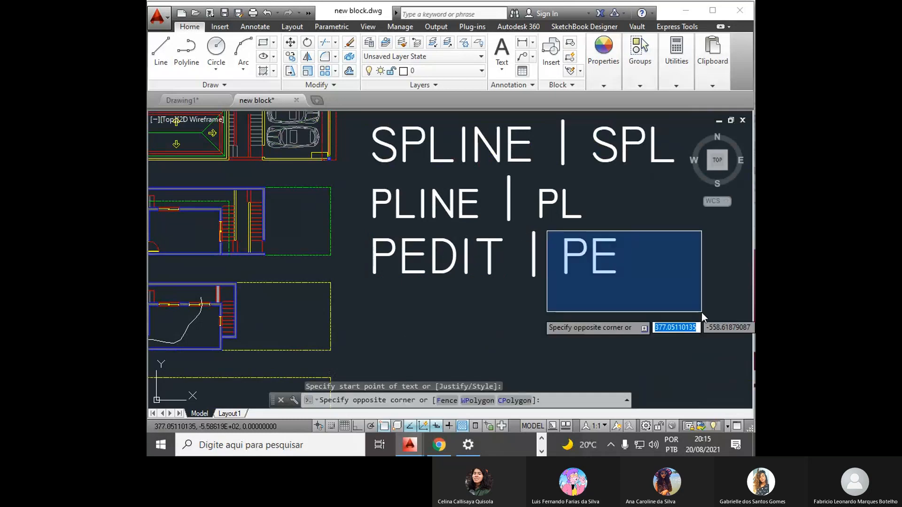
pyautogui.click(655, 288)
# - Use PEDIT to set the width of all segments of the third floor plan's curved polyline to 0.2
pyautogui.scroll(-4, 546, 240)
pyautogui.moveTo(503, 272); pyautogui.dragTo(568, 239, button='middle')
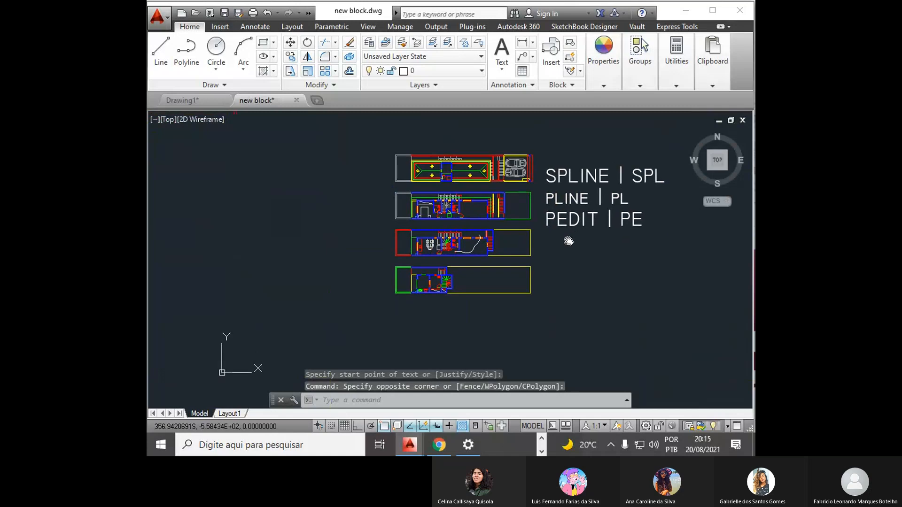
pyautogui.scroll(2, 482, 253)
pyautogui.scroll(5, 482, 254)
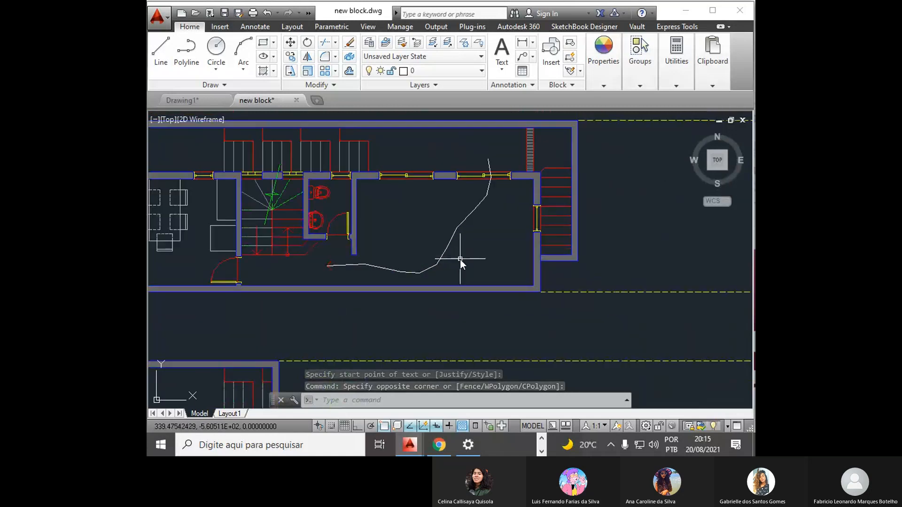
pyautogui.moveTo(471, 258); pyautogui.dragTo(440, 274, button='middle')
pyautogui.scroll(2, 439, 275)
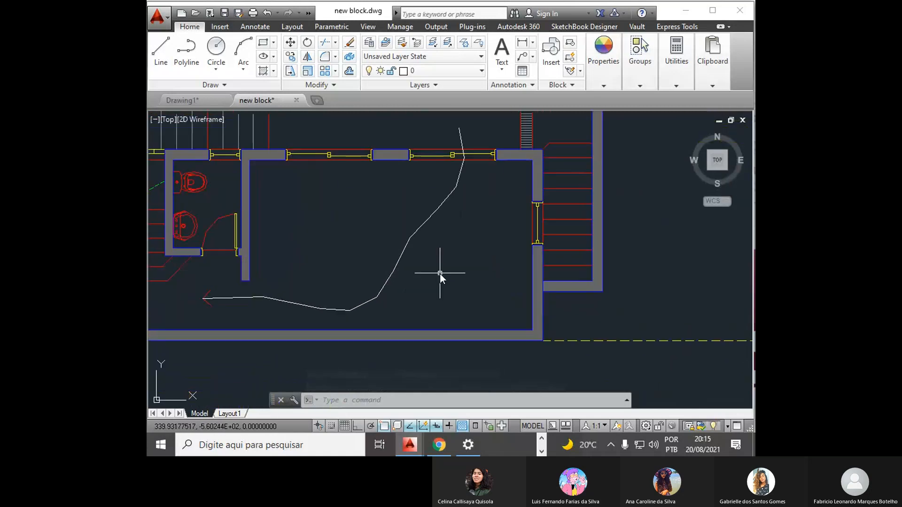
pyautogui.write('pe')
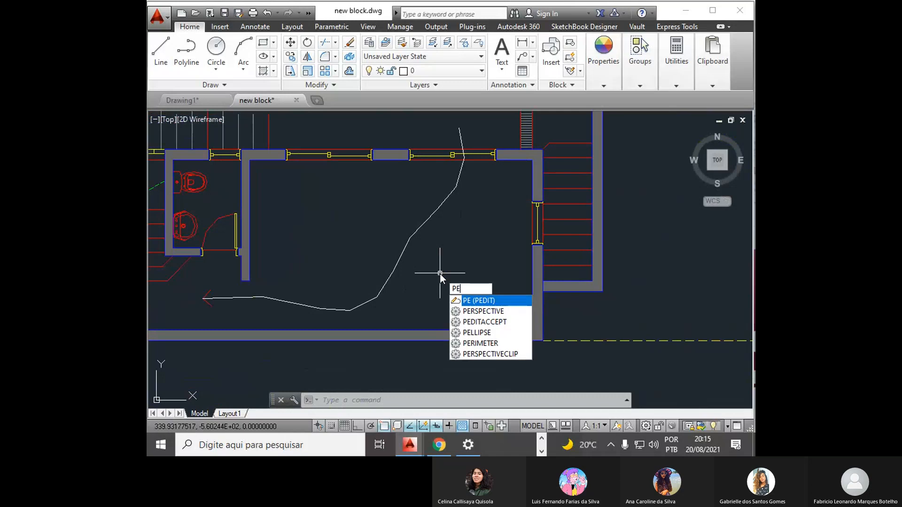
pyautogui.press('Return')
pyautogui.click(408, 243)
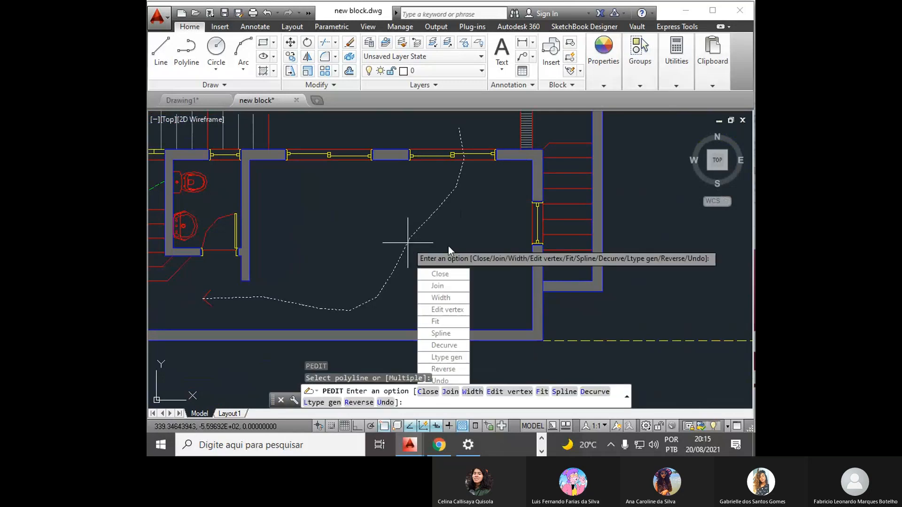
pyautogui.click(458, 300)
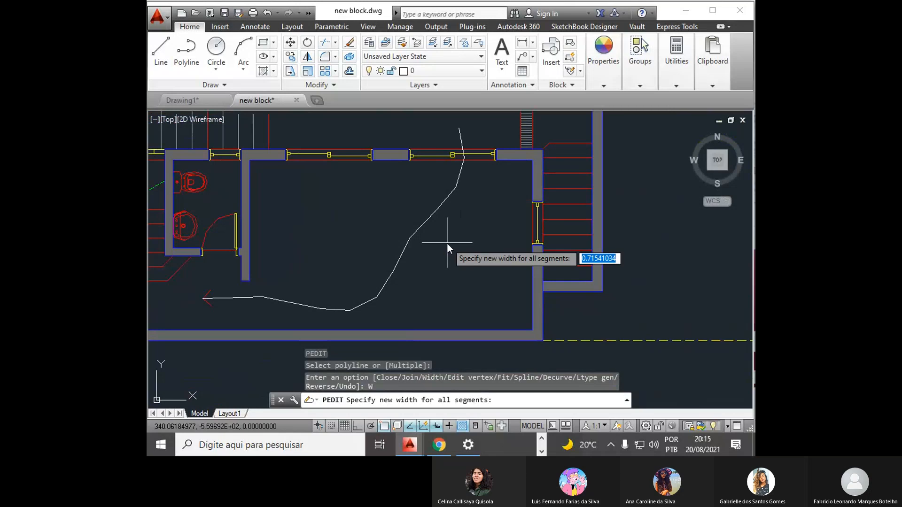
pyautogui.write('0.2')
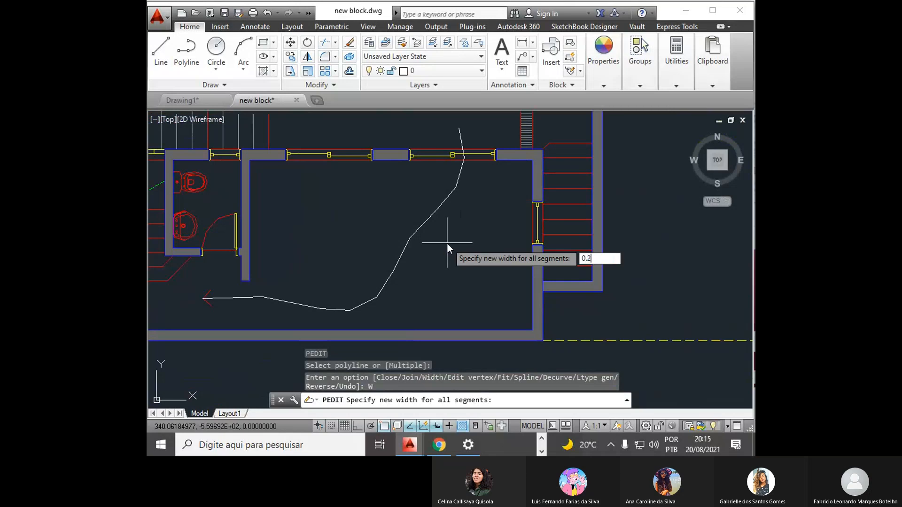
pyautogui.press('Return')
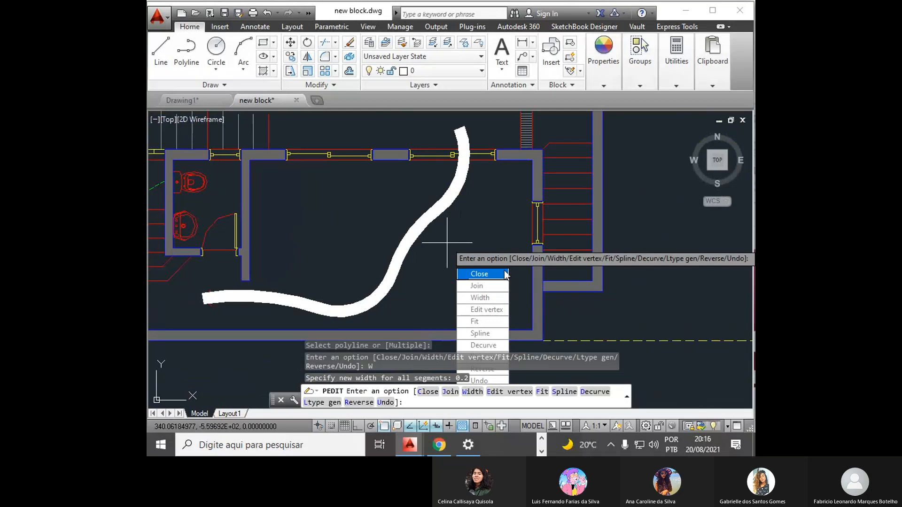
pyautogui.press('Escape')
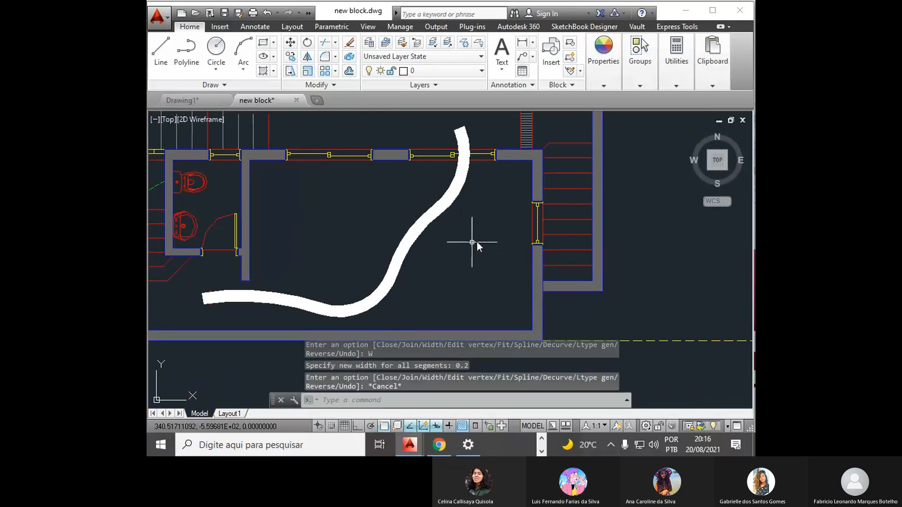
# - Scale the two red arrowhead lines by a factor of 2 about their tip at the end of the thick curve
pyautogui.scroll(-3, 545, 206)
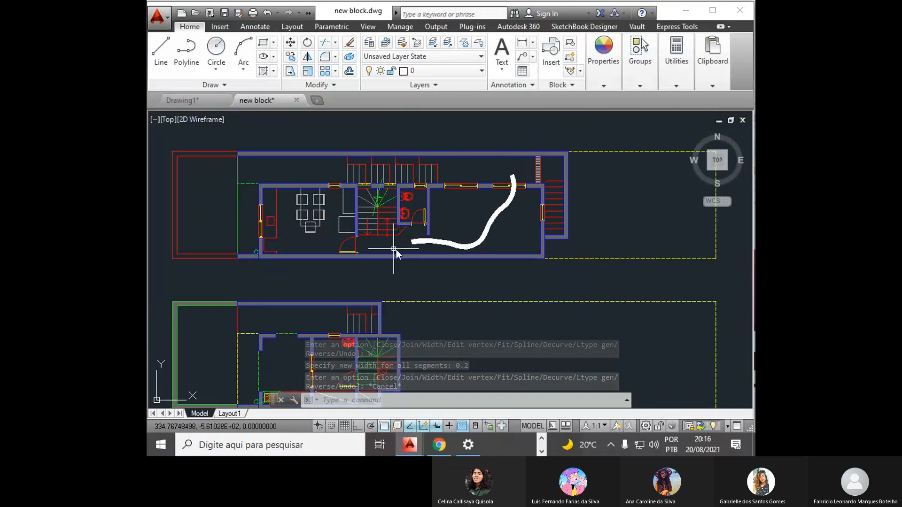
pyautogui.scroll(2, 461, 259)
pyautogui.scroll(2, 461, 258)
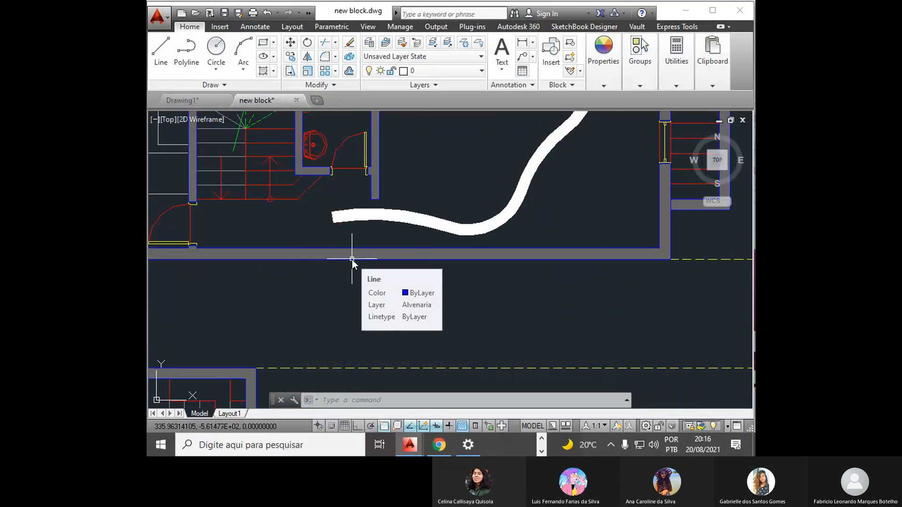
pyautogui.scroll(-2, 352, 259)
pyautogui.scroll(2, 410, 176)
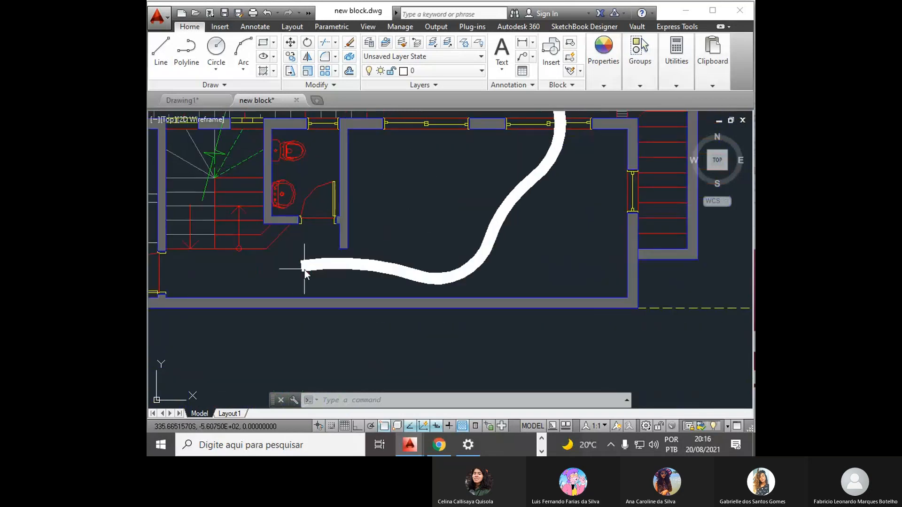
pyautogui.scroll(2, 305, 269)
pyautogui.write('sc')
pyautogui.press('Return')
pyautogui.click(262, 211)
pyautogui.click(370, 314)
pyautogui.press('Return')
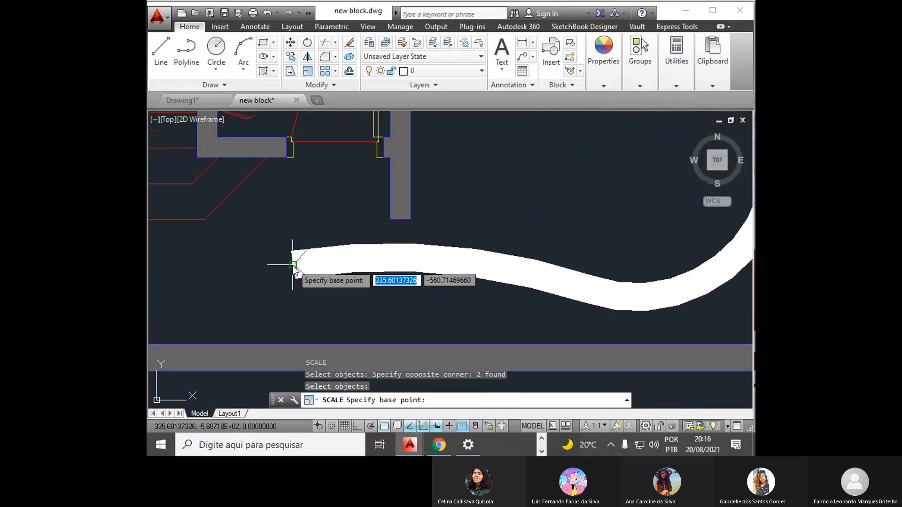
pyautogui.click(293, 265)
pyautogui.write('2')
pyautogui.press('Return')
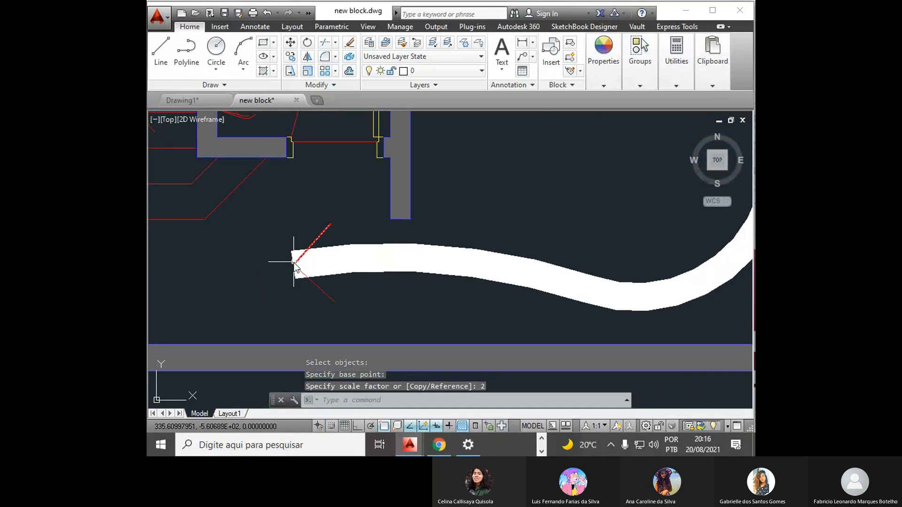
# - Trace the two red arrowhead lines with one polyline through the tip, and leave it deselected
pyautogui.write('pl')
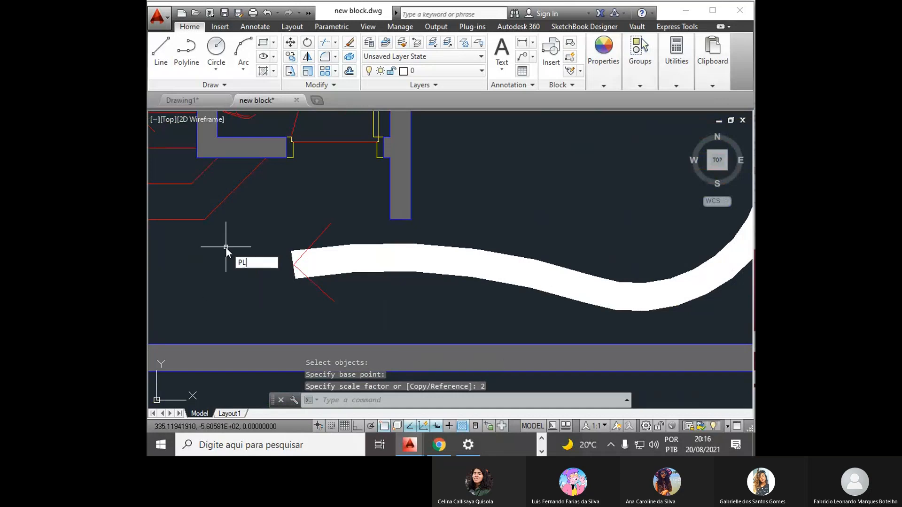
pyautogui.press('Return')
pyautogui.click(329, 224)
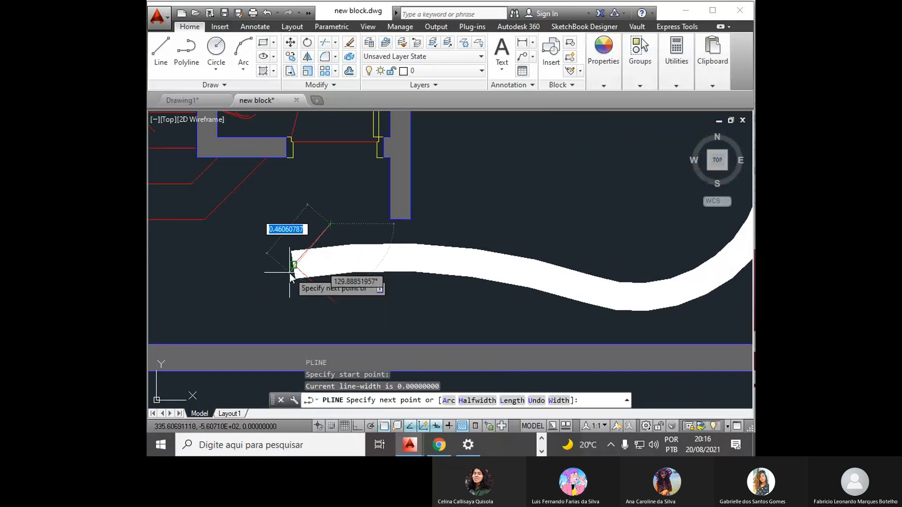
pyautogui.click(294, 266)
pyautogui.click(334, 300)
pyautogui.press('Return')
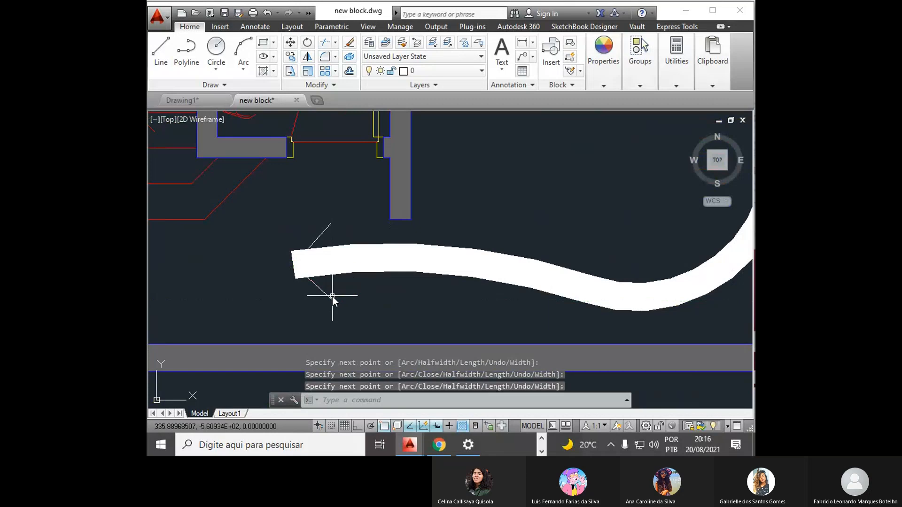
pyautogui.click(332, 297)
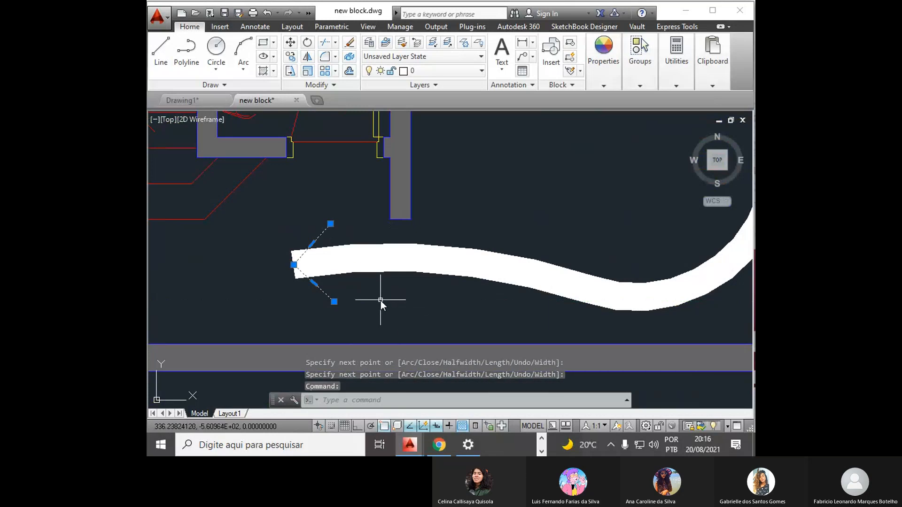
pyautogui.press('Escape')
pyautogui.press('Escape')
# - Use PEDIT to set the width of the arrowhead polyline's segments to 0.2
pyautogui.write('pe')
pyautogui.press('Return')
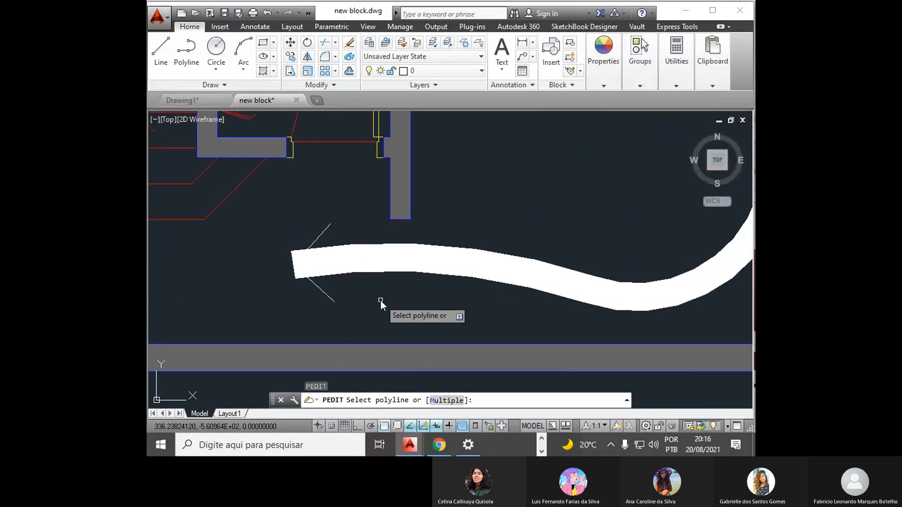
pyautogui.click(328, 229)
pyautogui.press('Down')
pyautogui.press('Down')
pyautogui.press('Down')
pyautogui.press('Up')
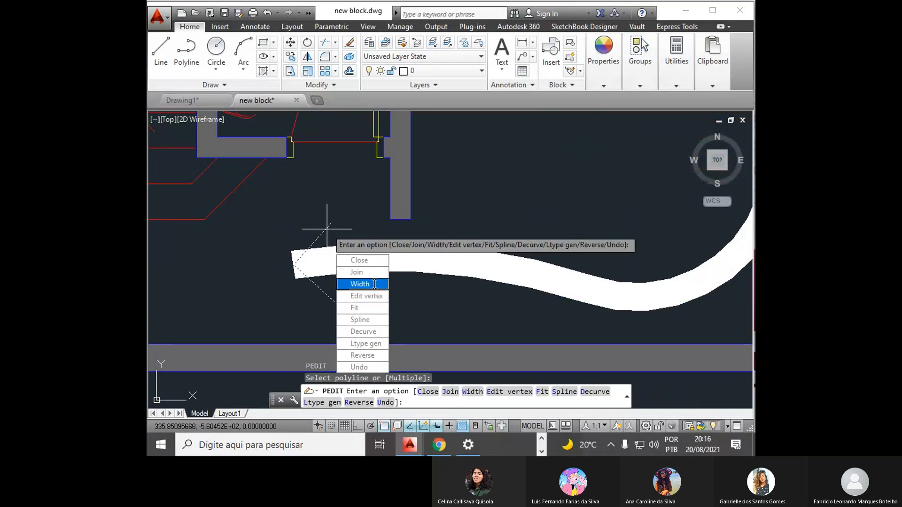
pyautogui.press('Return')
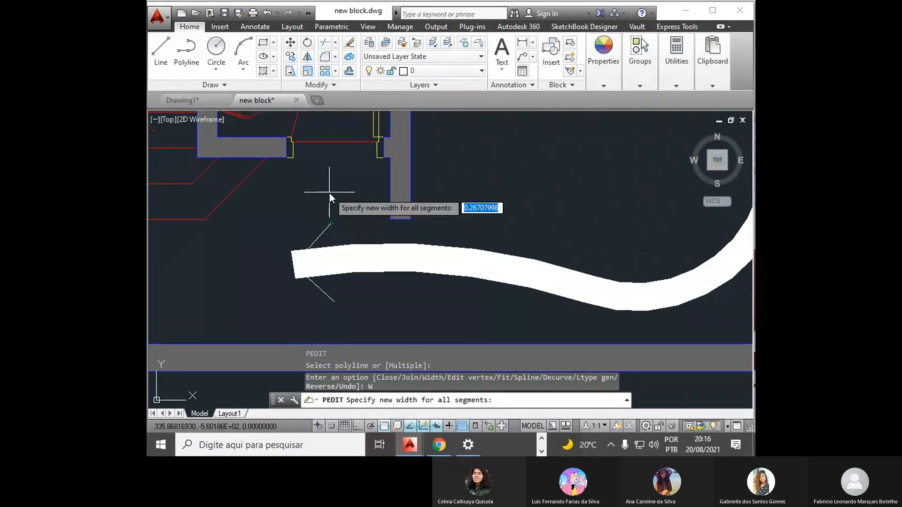
pyautogui.write('.2')
pyautogui.press('Return')
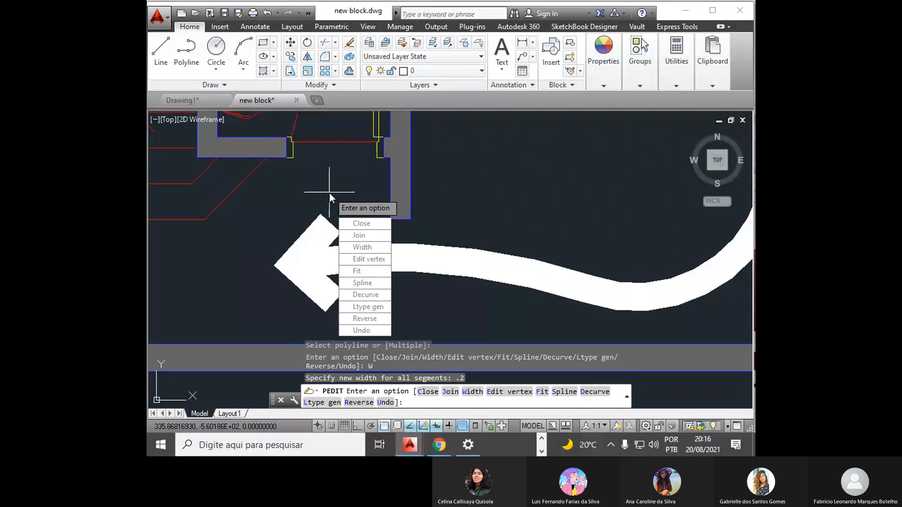
pyautogui.press('Escape')
pyautogui.press('Escape')
pyautogui.press('Escape')
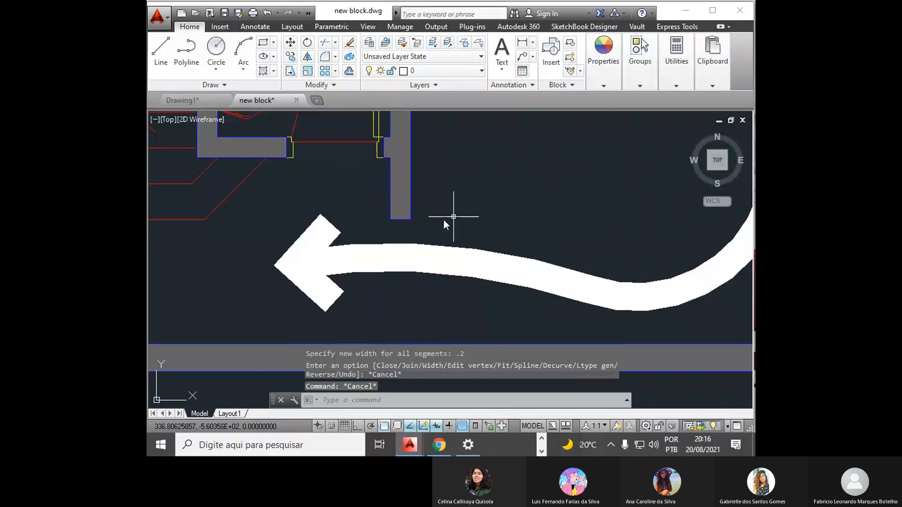
# - Show the object properties with no object selected, keeping the third floor plan's thick arrow in view
pyautogui.scroll(-5, 444, 217)
pyautogui.scroll(4, 479, 198)
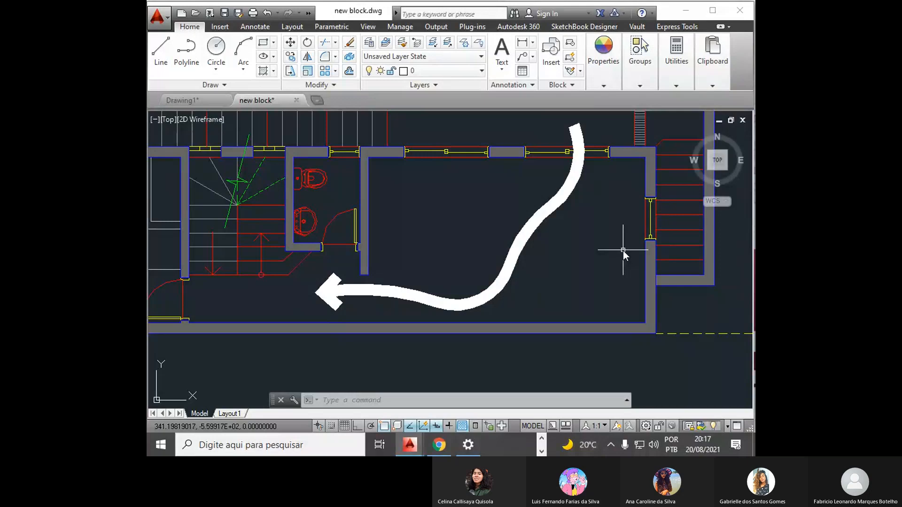
pyautogui.write('mo')
pyautogui.press('Return')
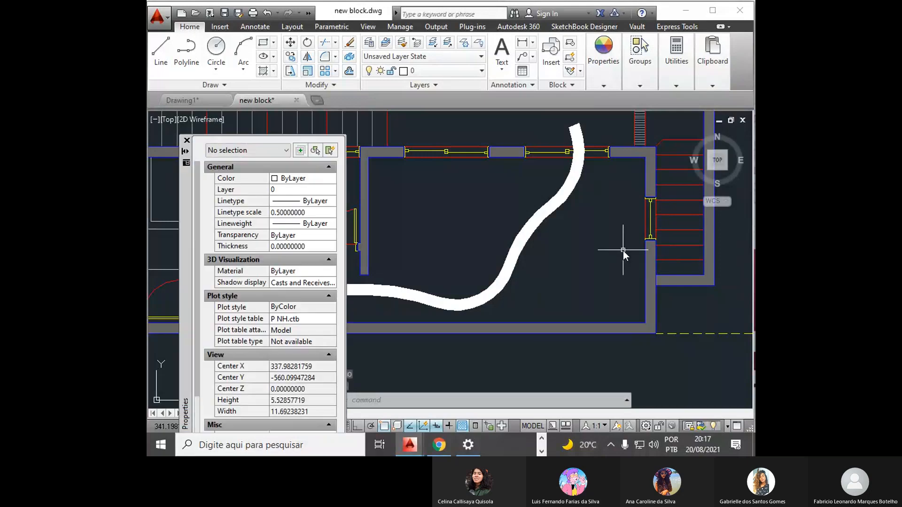
# - Set the transparency of the curve and arrowhead polylines to 60, and deselect them to check the result
pyautogui.click(534, 236)
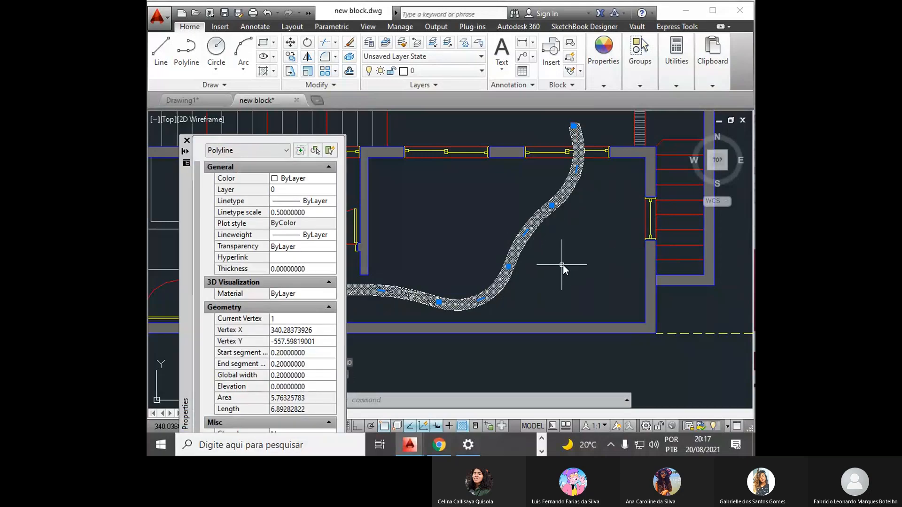
pyautogui.moveTo(563, 265); pyautogui.dragTo(629, 250, button='middle')
pyautogui.click(399, 296)
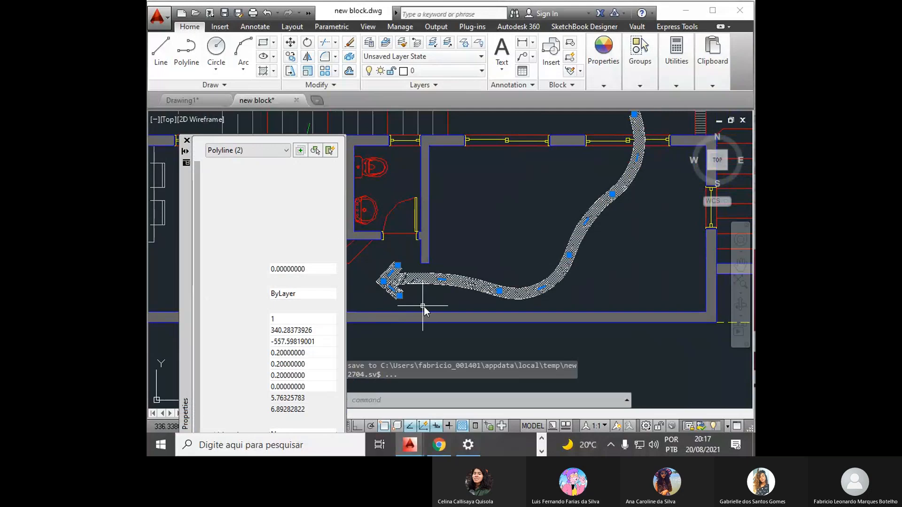
pyautogui.click(307, 246)
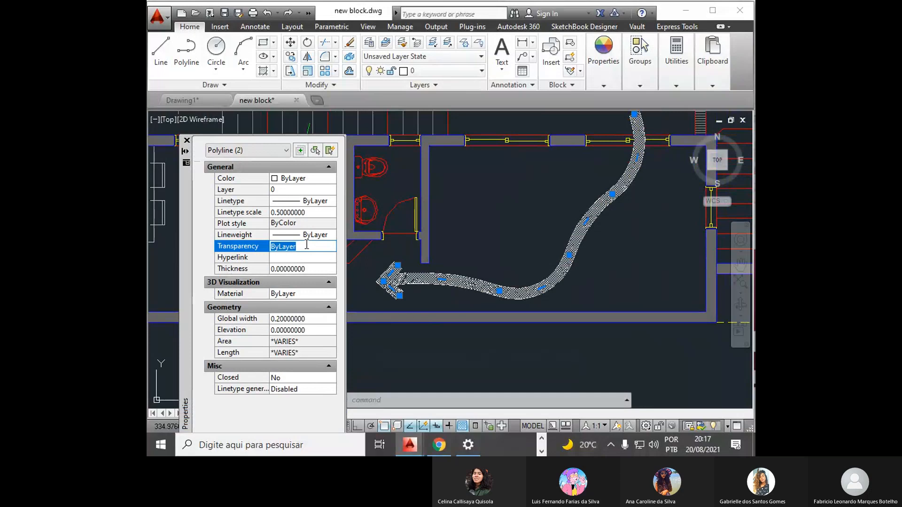
pyautogui.write('60')
pyautogui.press('Tab')
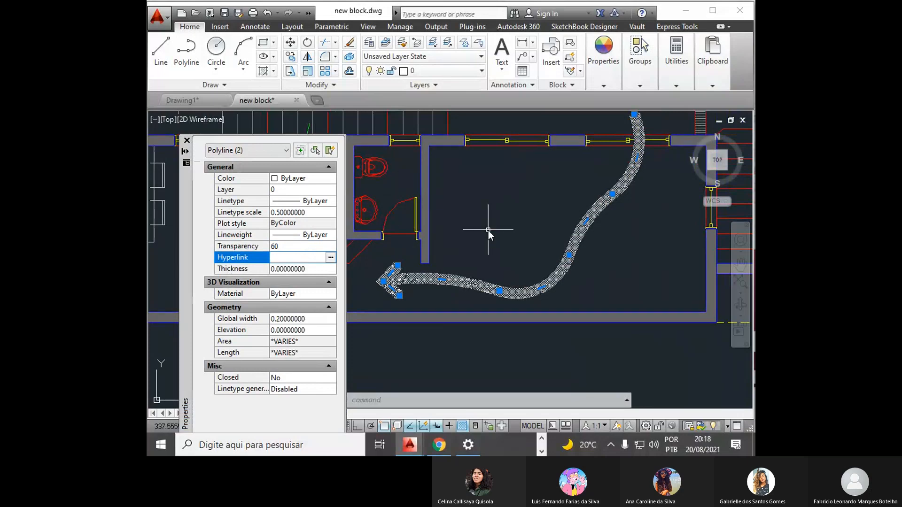
pyautogui.press('Escape')
pyautogui.scroll(6, 527, 201)
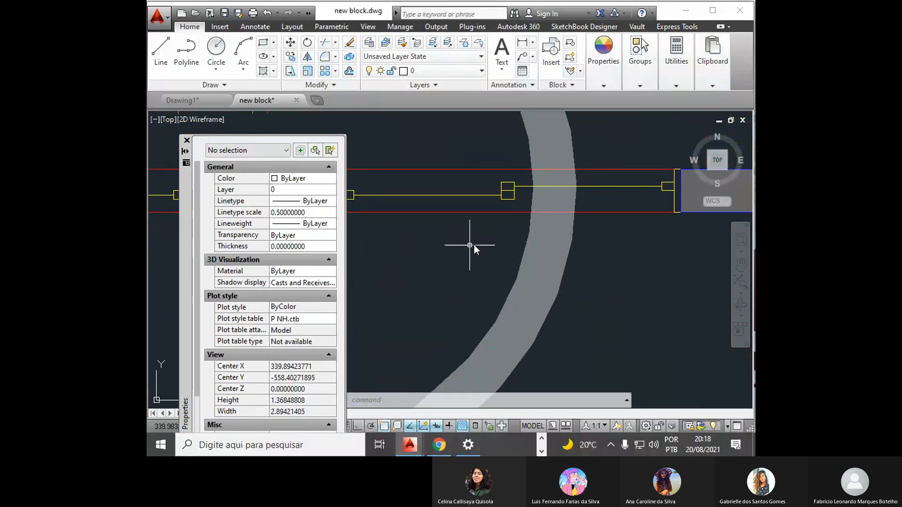
pyautogui.scroll(-4, 507, 221)
pyautogui.scroll(-5, 507, 223)
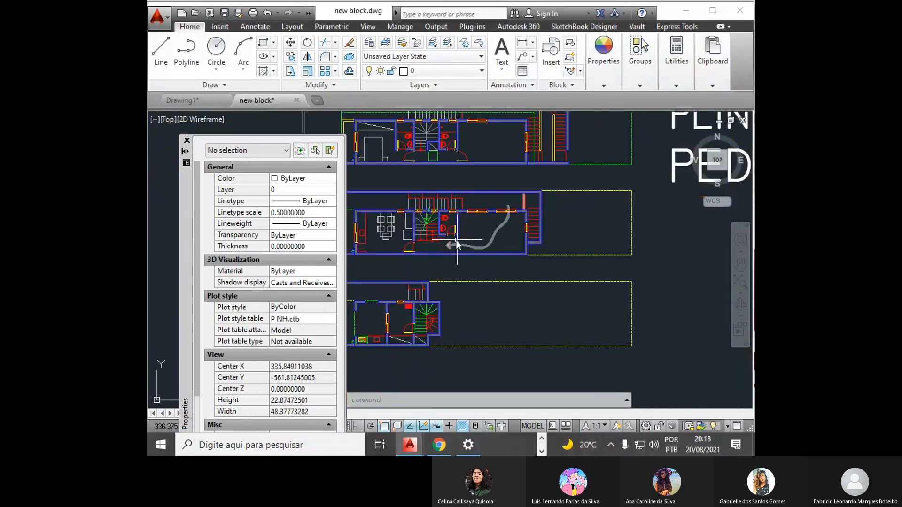
pyautogui.scroll(2, 472, 232)
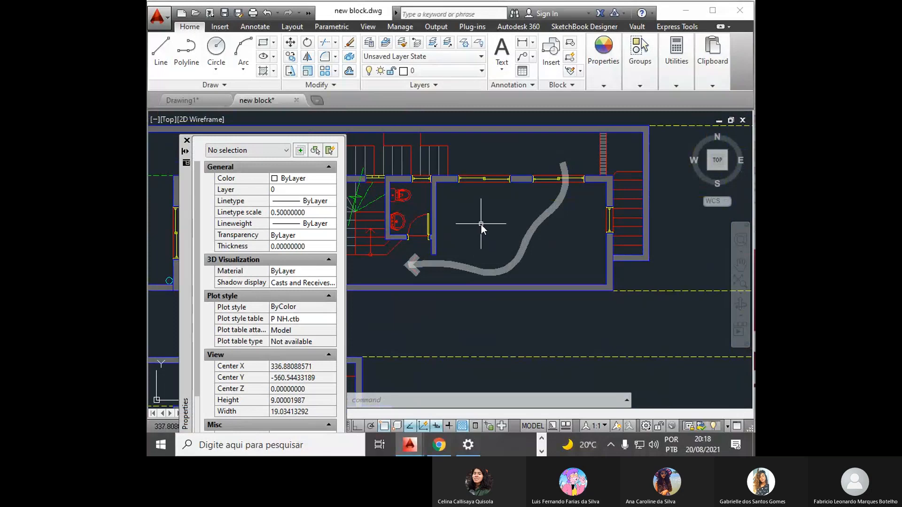
# - Set the transparency of the curve and arrowhead polylines to 0, and deselect them
pyautogui.click(446, 269)
pyautogui.click(415, 277)
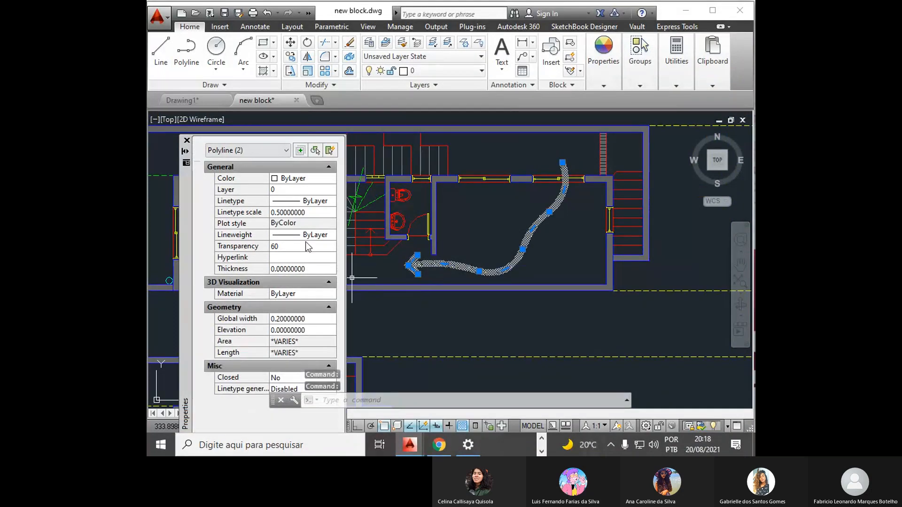
pyautogui.click(297, 245)
pyautogui.write('0')
pyautogui.press('Return')
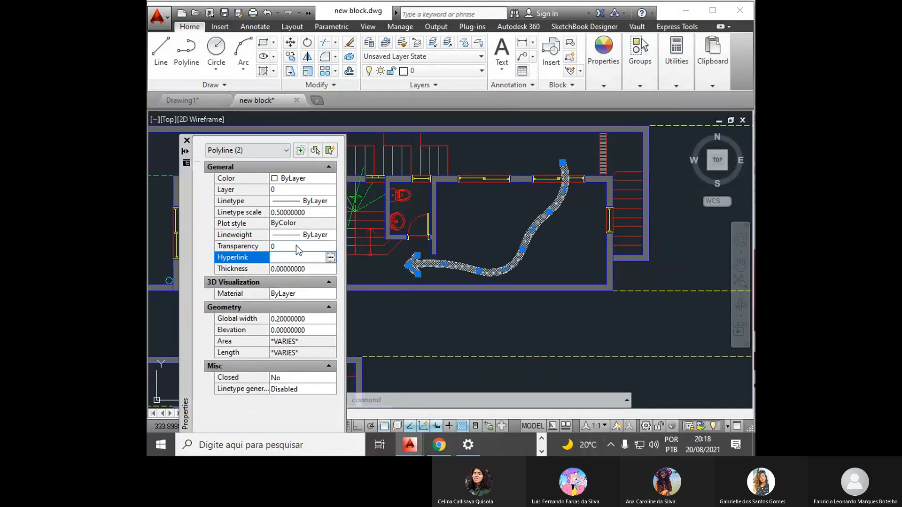
pyautogui.press('Escape')
pyautogui.press('Escape')
pyautogui.press('Escape')
pyautogui.scroll(2, 505, 261)
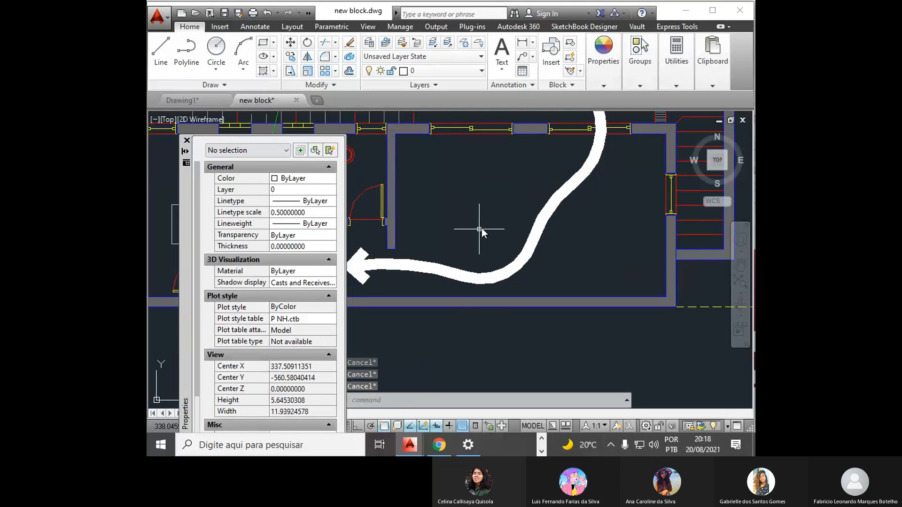
pyautogui.scroll(-2, 479, 227)
pyautogui.click(492, 234)
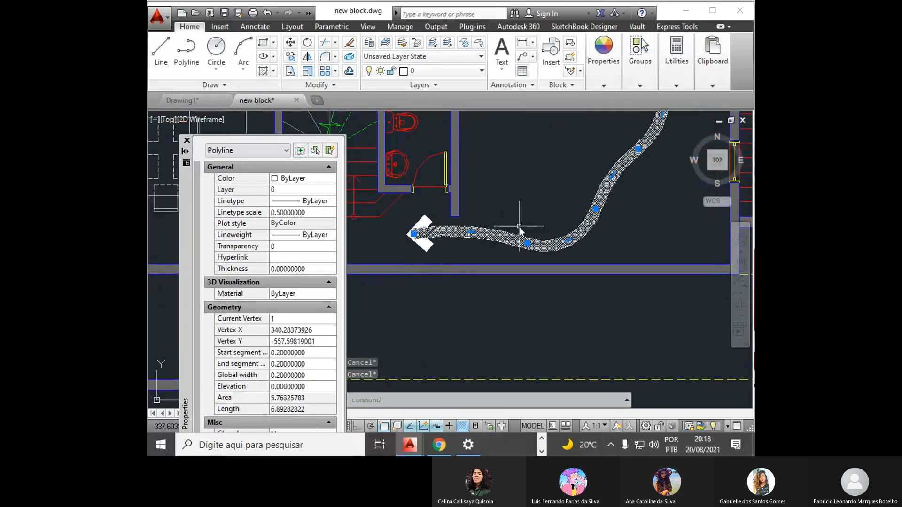
pyautogui.click(421, 249)
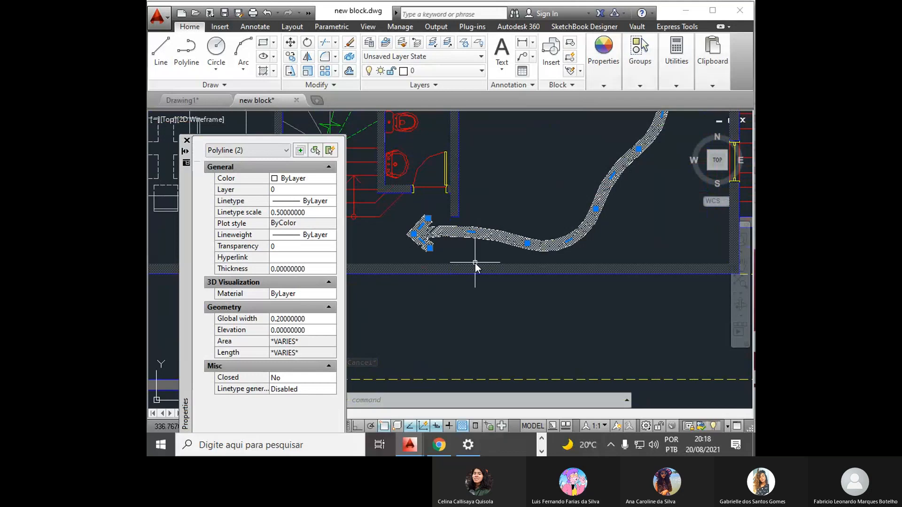
pyautogui.press('Escape')
pyautogui.press('Escape')
# - Use PEDIT to set the width of all segments of the curved polyline to 0.15
pyautogui.write('pe')
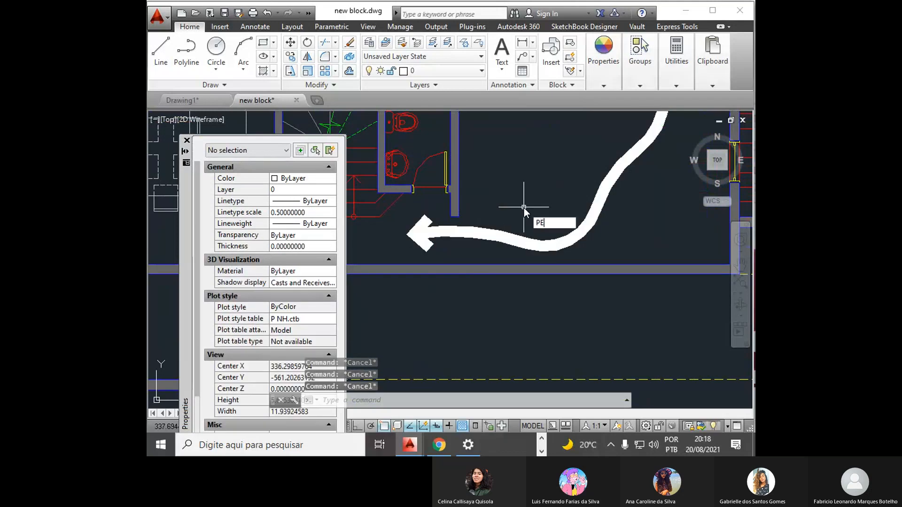
pyautogui.press('Return')
pyautogui.click(483, 230)
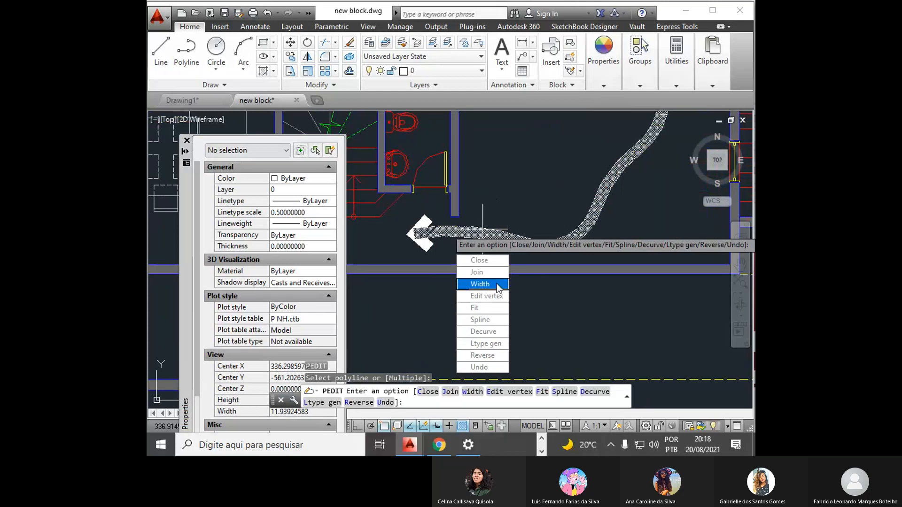
pyautogui.click(499, 288)
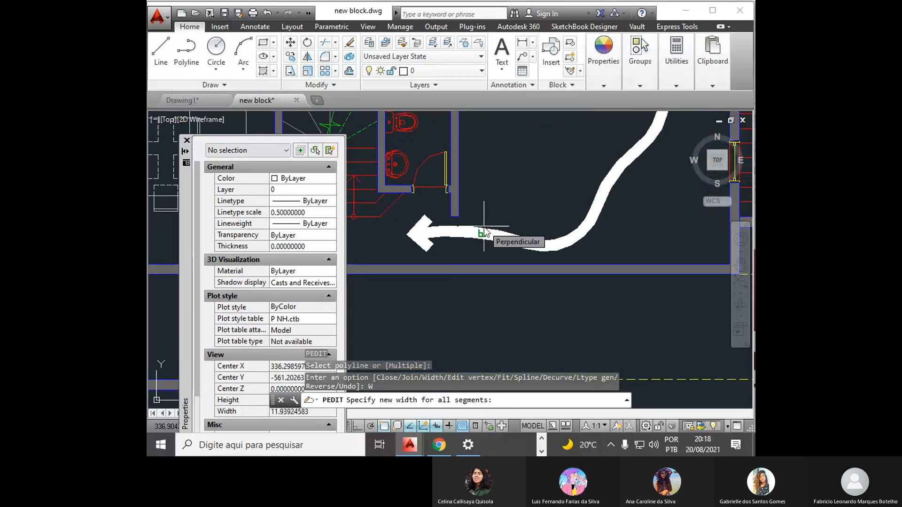
pyautogui.write('.15')
pyautogui.press('Return')
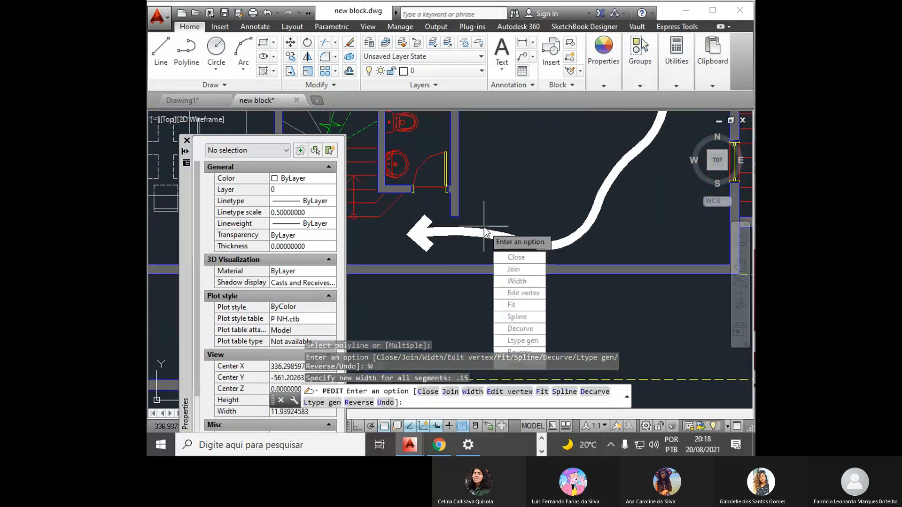
pyautogui.press('Return')
pyautogui.press('Return')
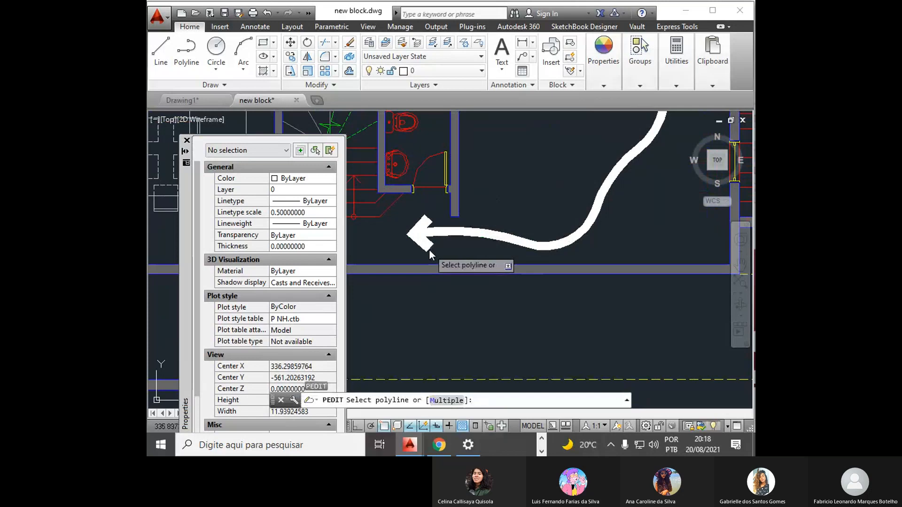
# - Use PEDIT to set the width of the arrowhead polyline's segments to 0.15
pyautogui.click(429, 251)
pyautogui.write('w')
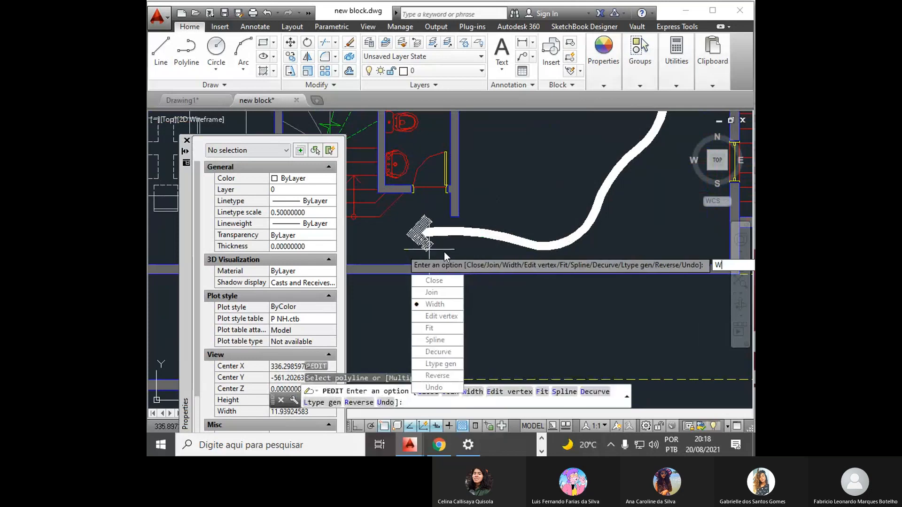
pyautogui.press('Return')
pyautogui.write('.15')
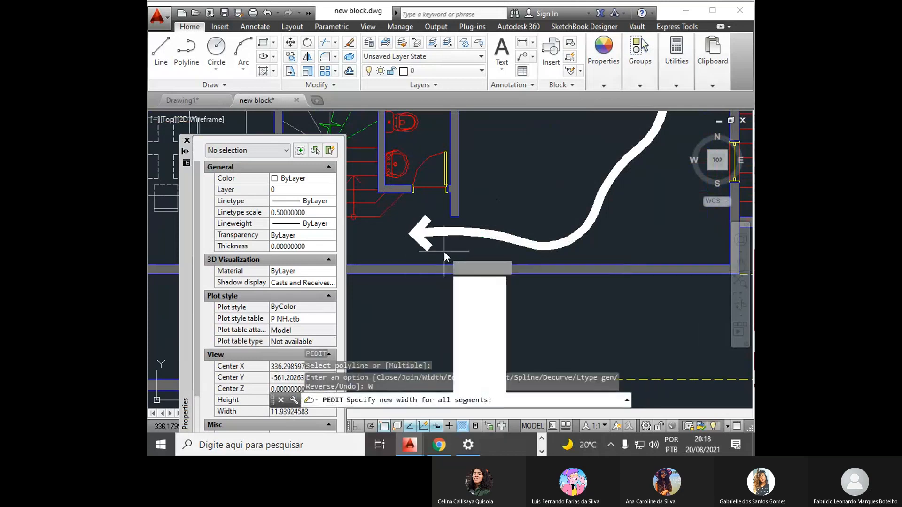
pyautogui.press('Return')
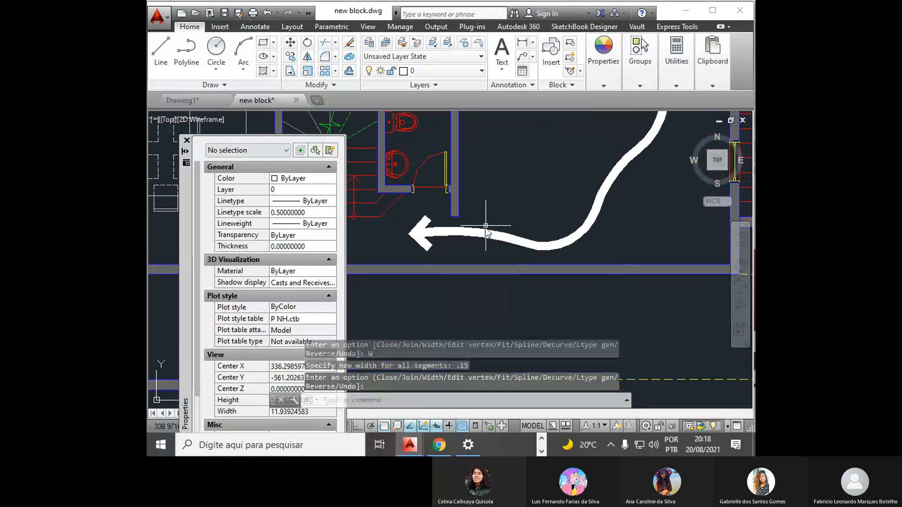
pyautogui.scroll(-4, 486, 226)
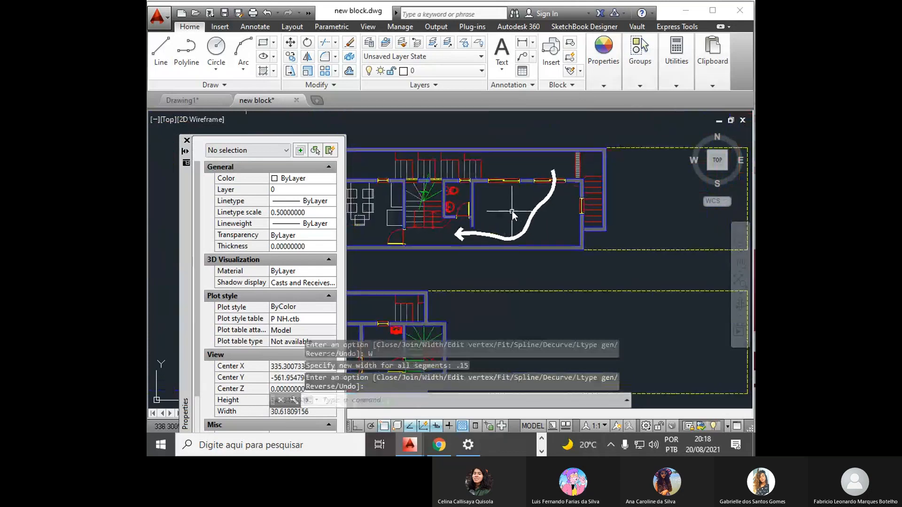
pyautogui.scroll(2, 512, 210)
pyautogui.moveTo(500, 205); pyautogui.dragTo(495, 216, button='middle')
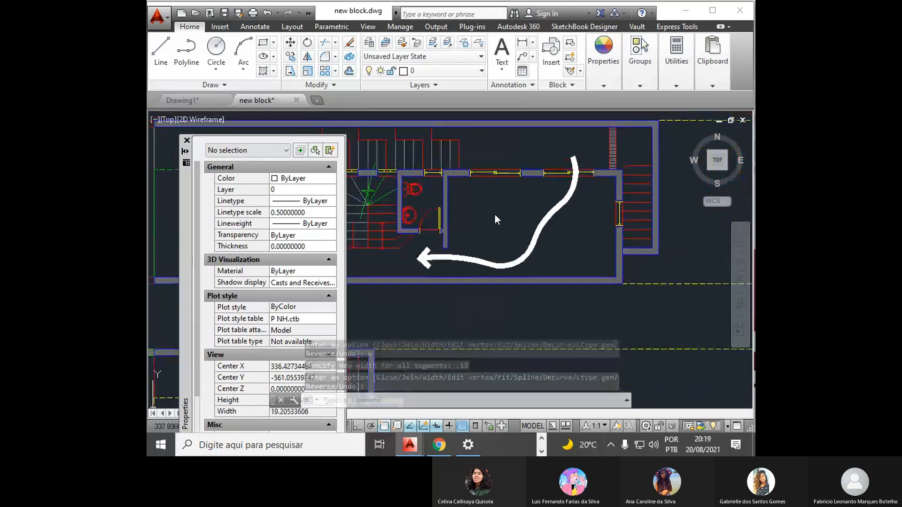
pyautogui.scroll(-1, 495, 214)
pyautogui.scroll(1, 492, 217)
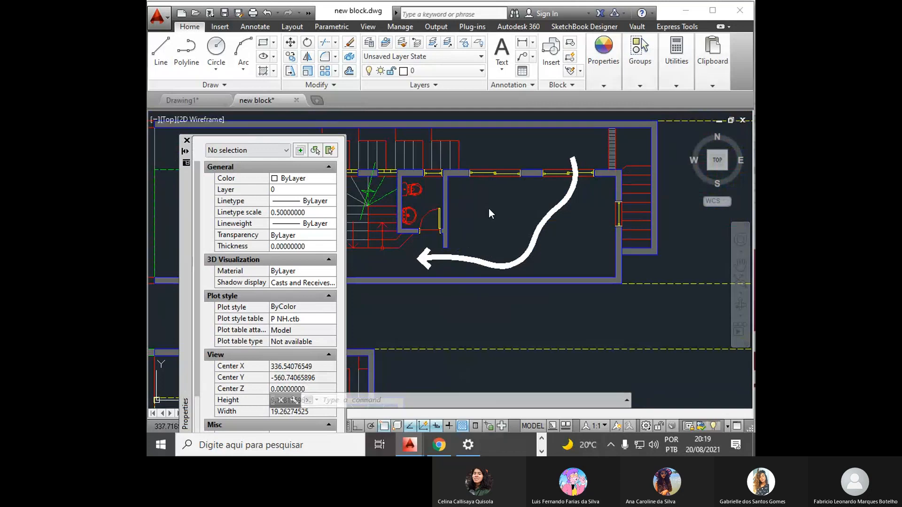
# - Create a new layer named "_" and make it the current layer
pyautogui.write('LA')
pyautogui.press('Return')
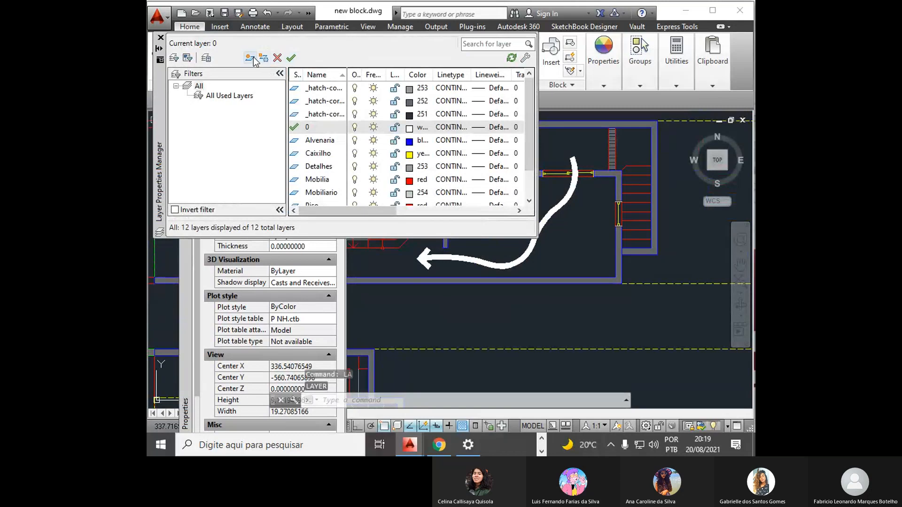
pyautogui.click(251, 58)
pyautogui.press('BackSpace')
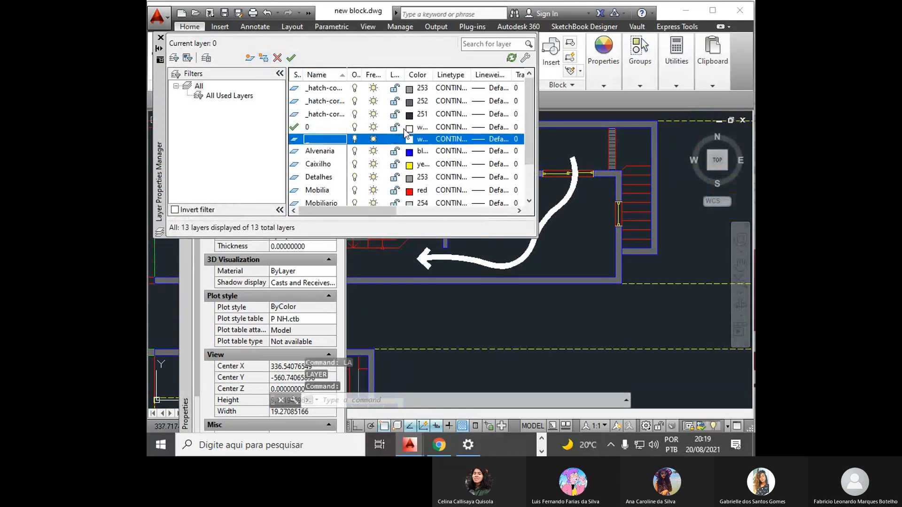
pyautogui.doubleClick(295, 139)
# - Close the layer manager, move the curve and arrowhead polylines to the "_" layer, and deselect them
pyautogui.click(562, 220)
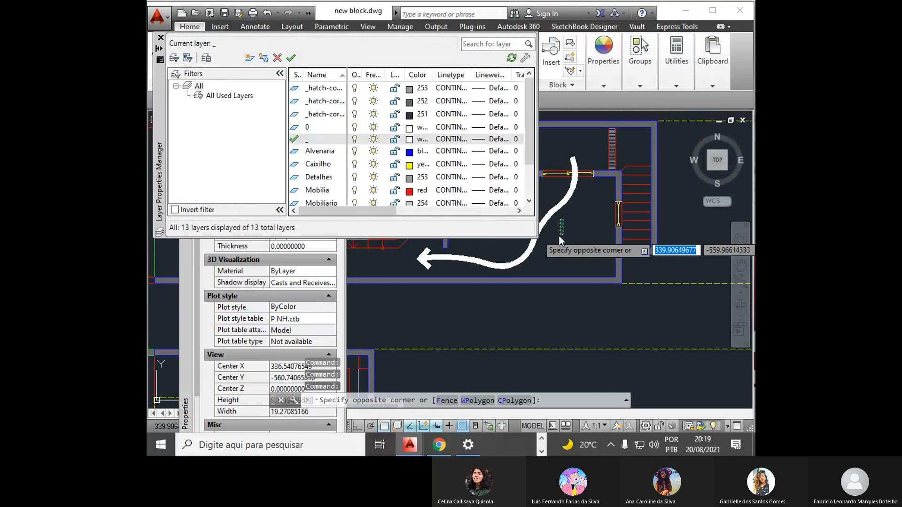
pyautogui.click(553, 222)
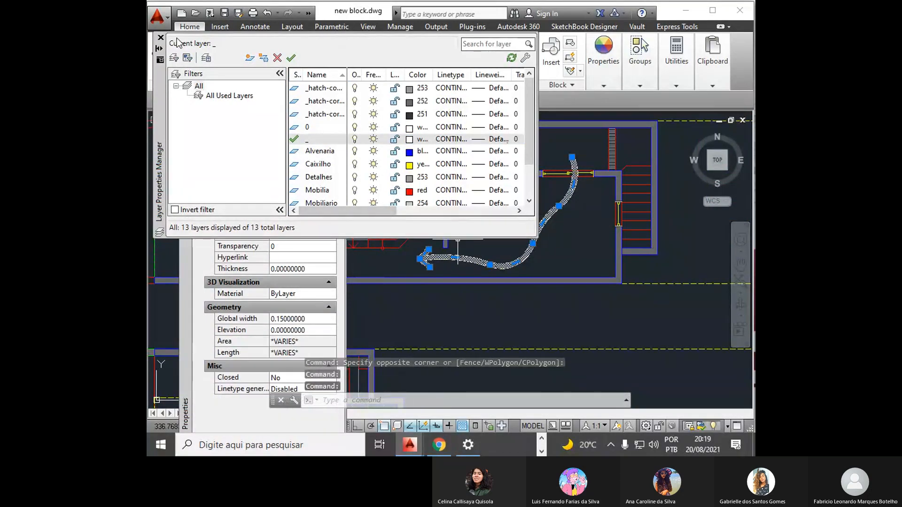
pyautogui.click(160, 38)
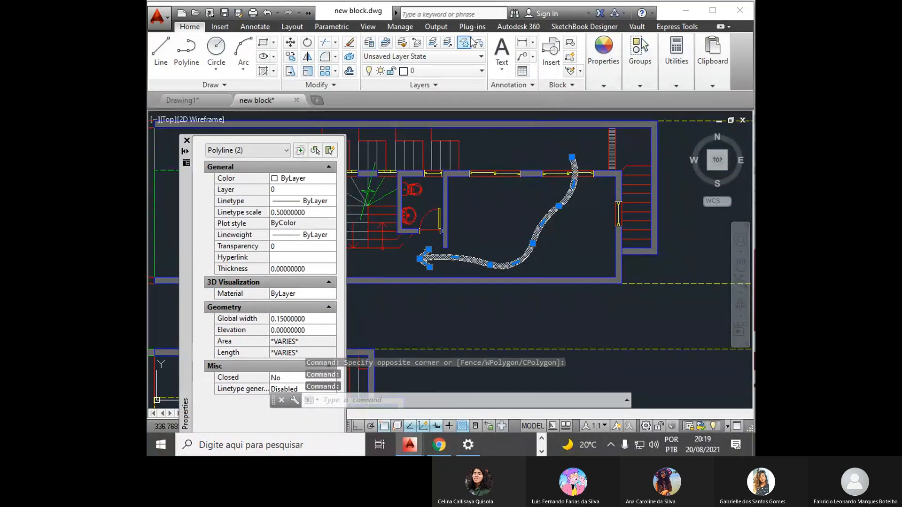
pyautogui.click(450, 71)
pyautogui.click(429, 86)
pyautogui.press('Escape')
pyautogui.press('Escape')
pyautogui.press('Escape')
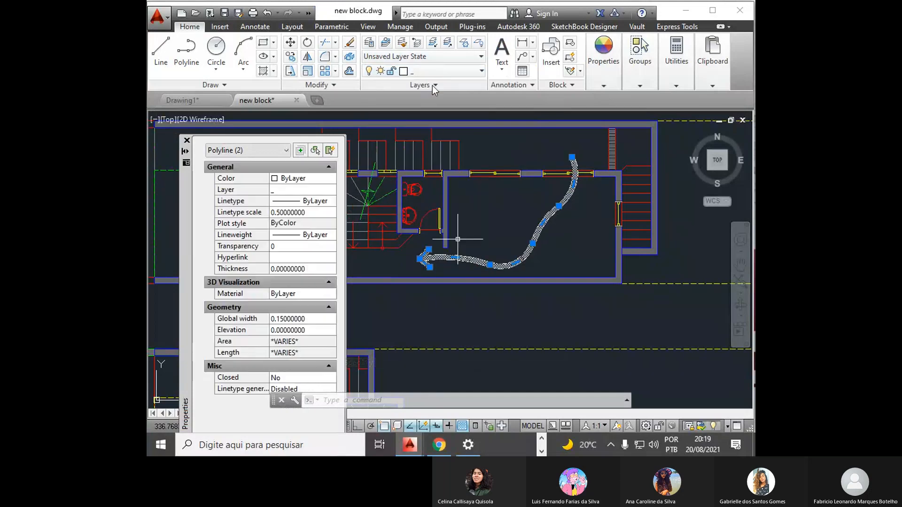
# - Load the DOT2 linetype from acad.lin and assign it to the "_" layer
pyautogui.write('la')
pyautogui.press('Return')
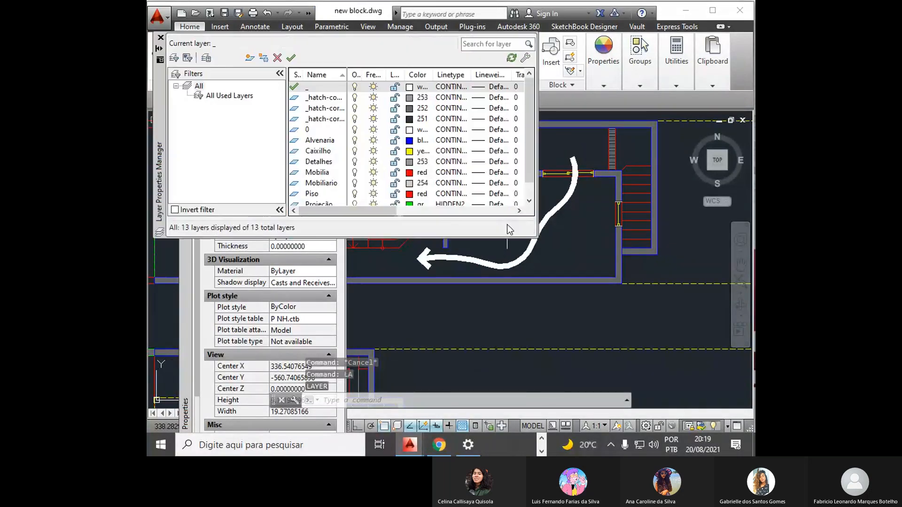
pyautogui.click(452, 89)
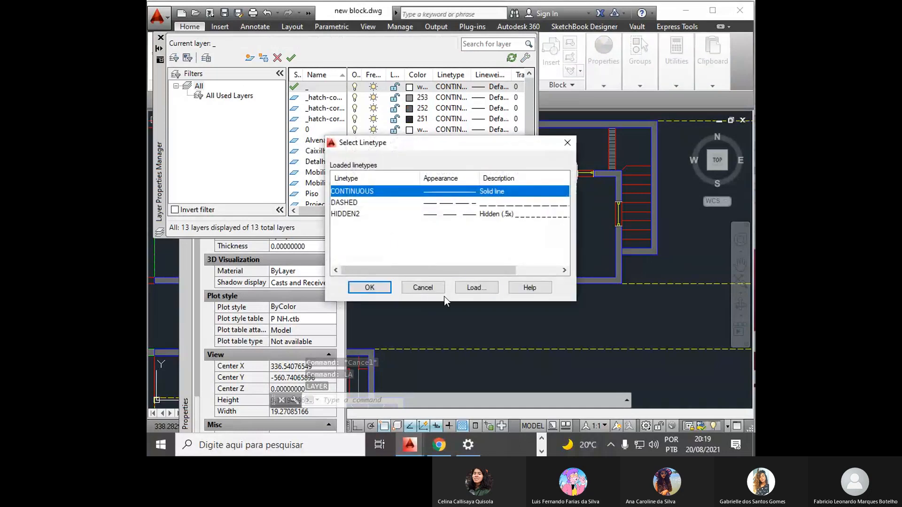
pyautogui.click(487, 288)
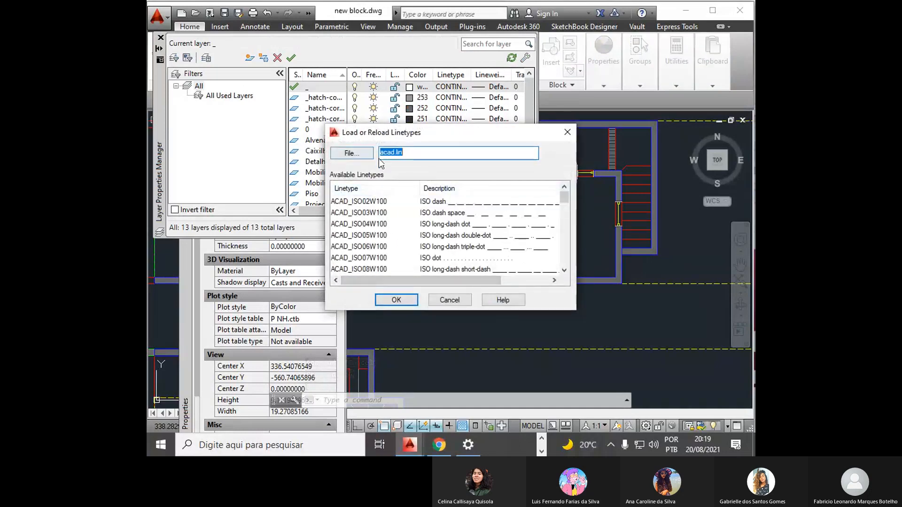
pyautogui.click(356, 202)
pyautogui.press('d')
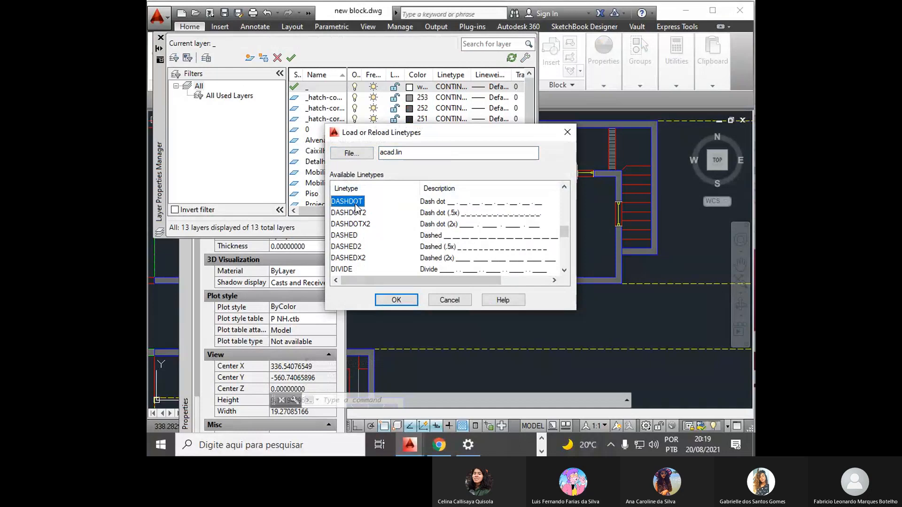
pyautogui.click(564, 271)
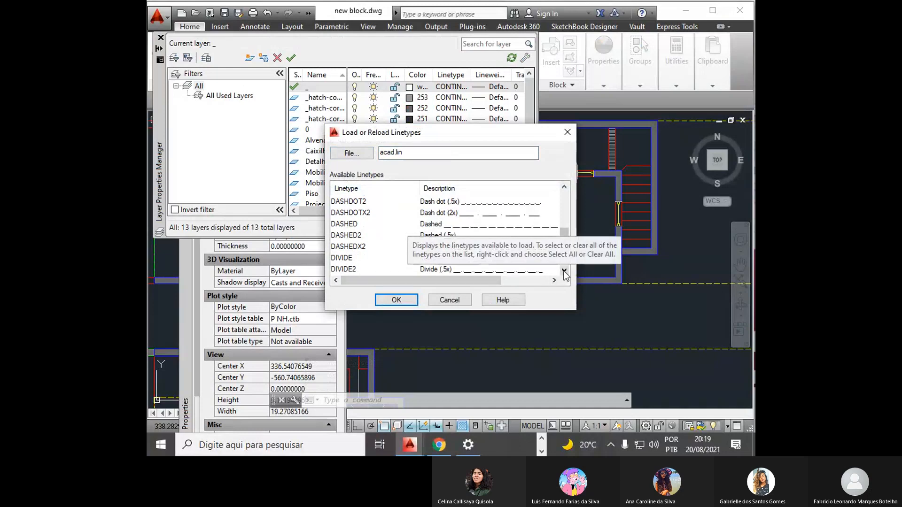
pyautogui.click(564, 271)
pyautogui.click(565, 271)
pyautogui.click(565, 271)
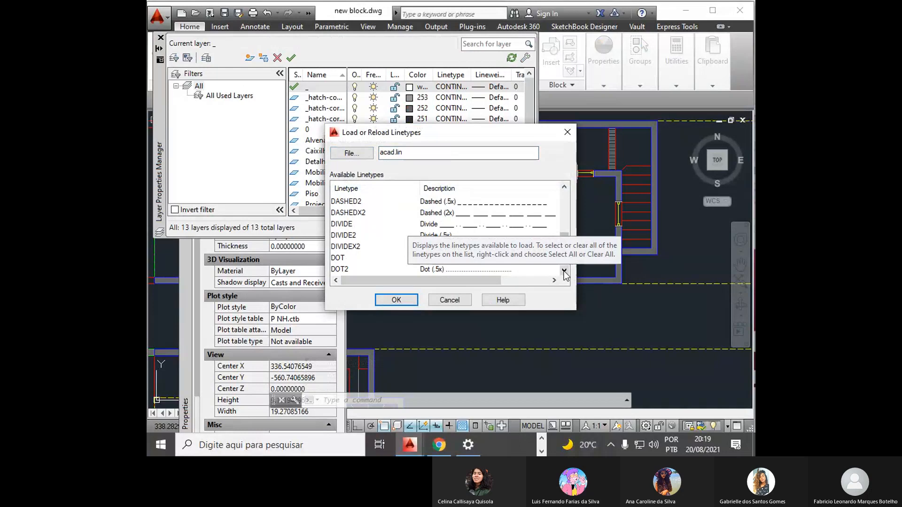
pyautogui.click(564, 271)
pyautogui.click(565, 271)
pyautogui.click(564, 271)
pyautogui.click(344, 224)
pyautogui.click(347, 236)
pyautogui.click(348, 247)
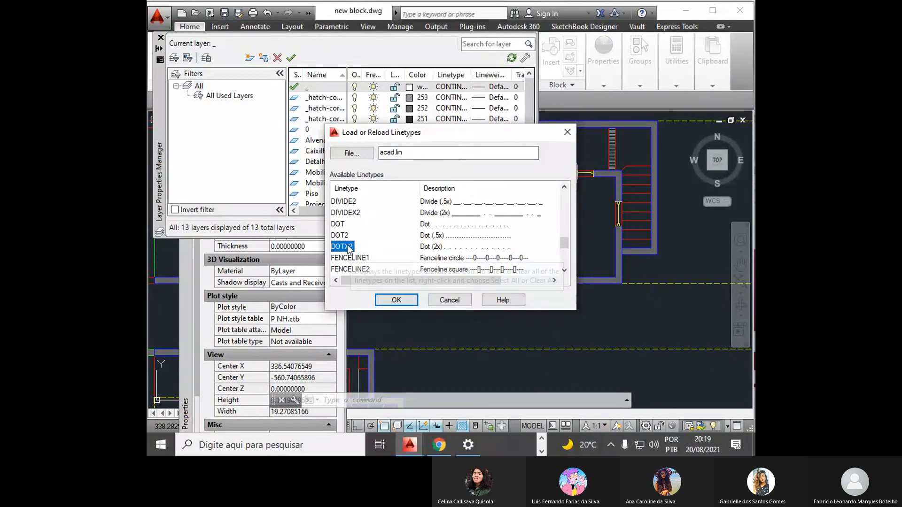
pyautogui.click(347, 237)
pyautogui.click(396, 299)
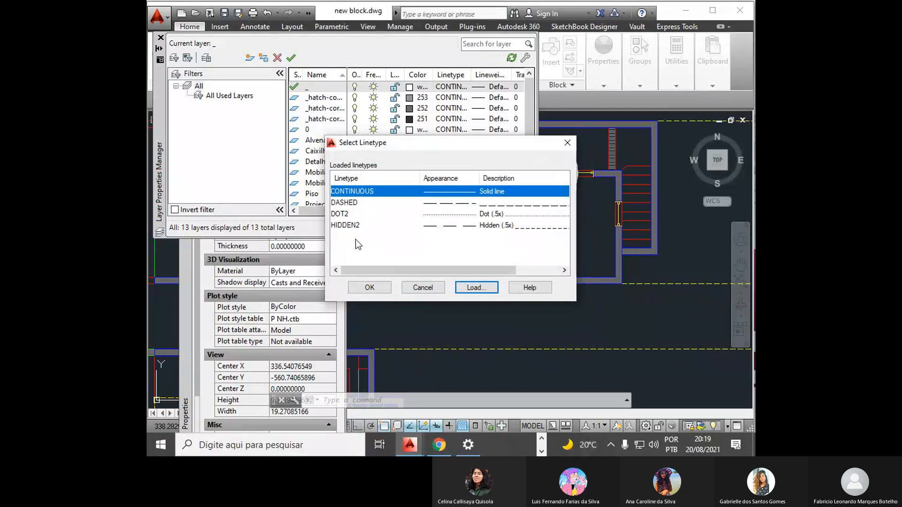
pyautogui.click(357, 214)
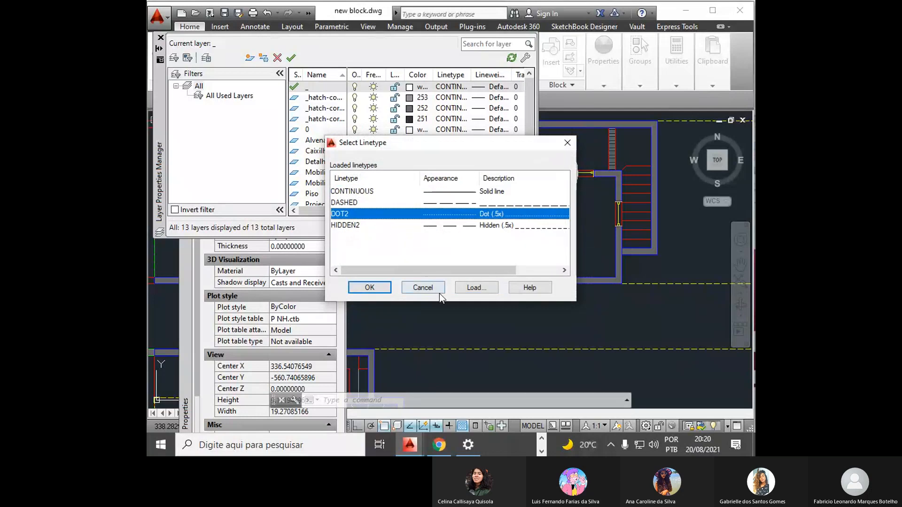
pyautogui.click(370, 287)
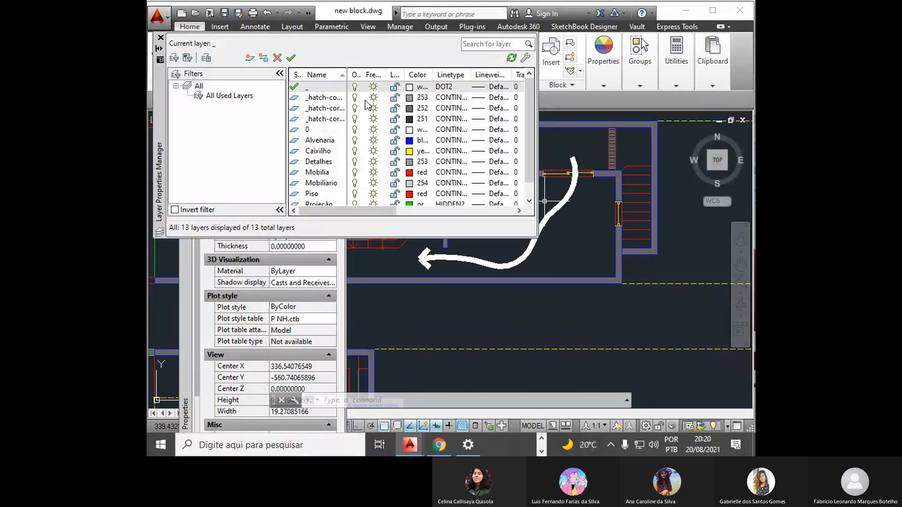
# - Close the layer manager and set the linetype scale of the curve and arrowhead polylines to 0.01
pyautogui.click(464, 263)
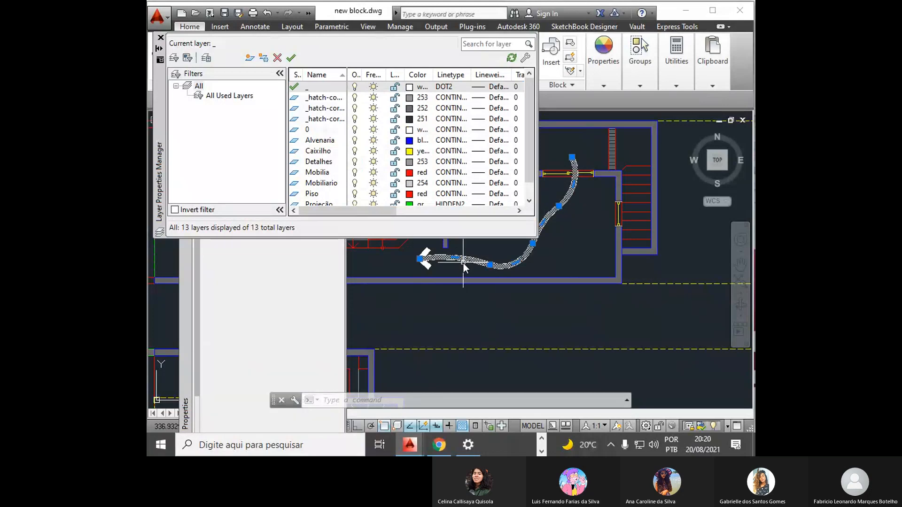
pyautogui.click(161, 38)
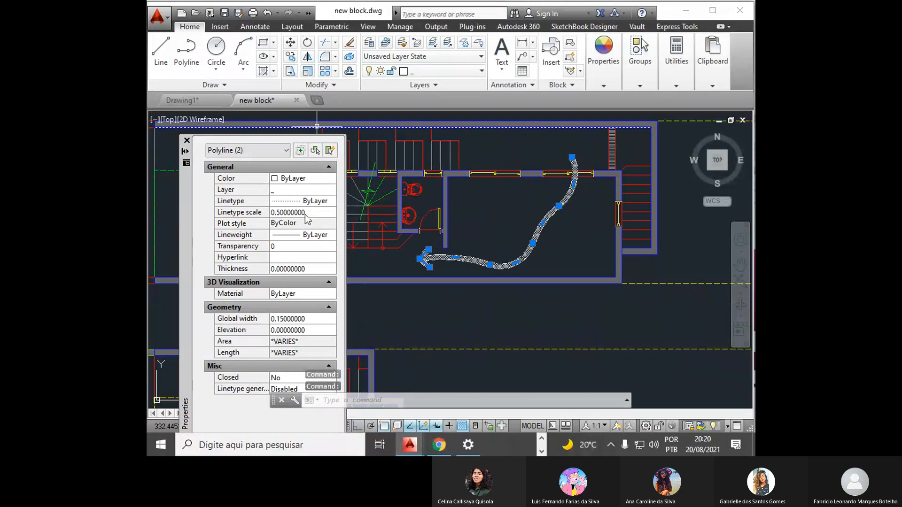
pyautogui.click(318, 212)
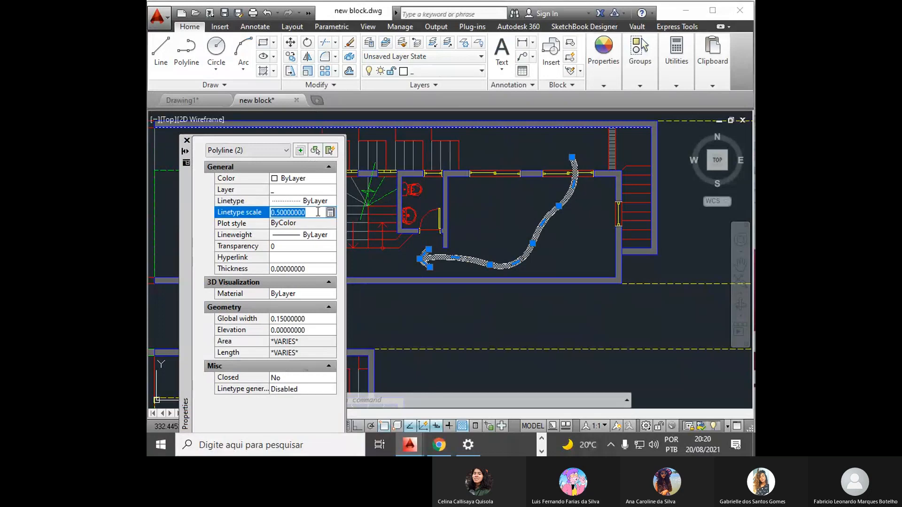
pyautogui.write('.01')
pyautogui.press('Return')
pyautogui.scroll(4, 432, 261)
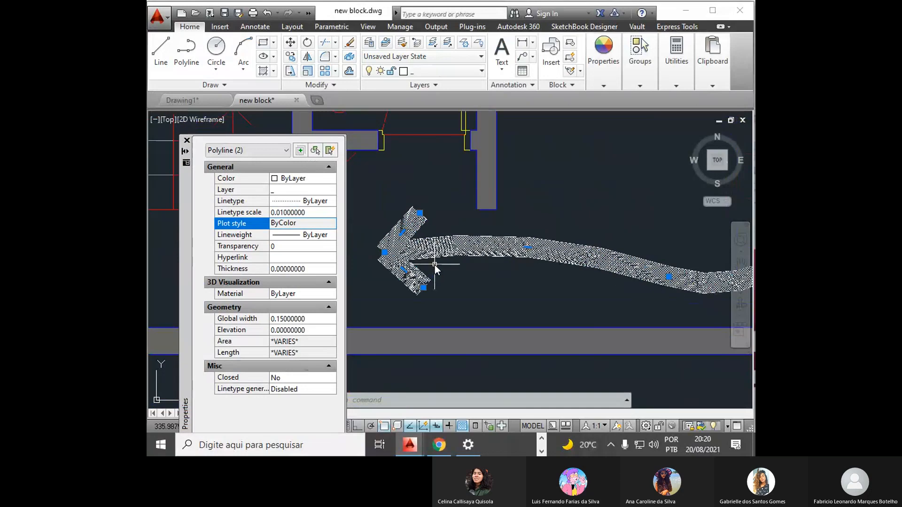
pyautogui.scroll(5, 431, 261)
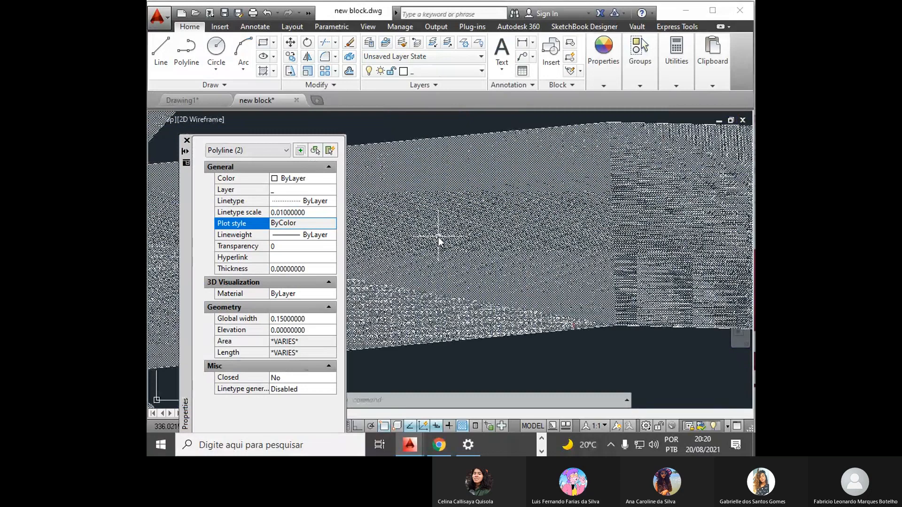
# - Try linetype scales of 0.1, 0.5, 0.3, 1 and again 0.1 on the curve and arrowhead polylines
pyautogui.scroll(-7, 438, 238)
pyautogui.click(311, 212)
pyautogui.press('Return')
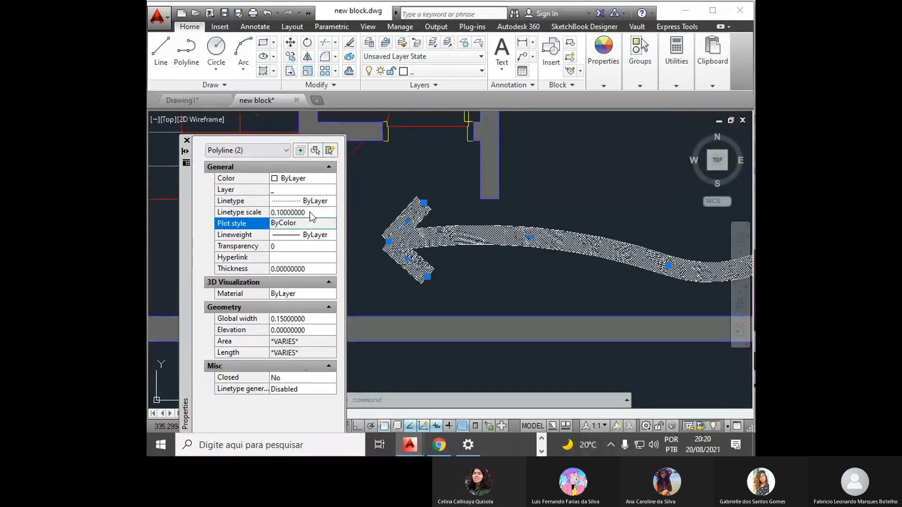
pyautogui.click(313, 213)
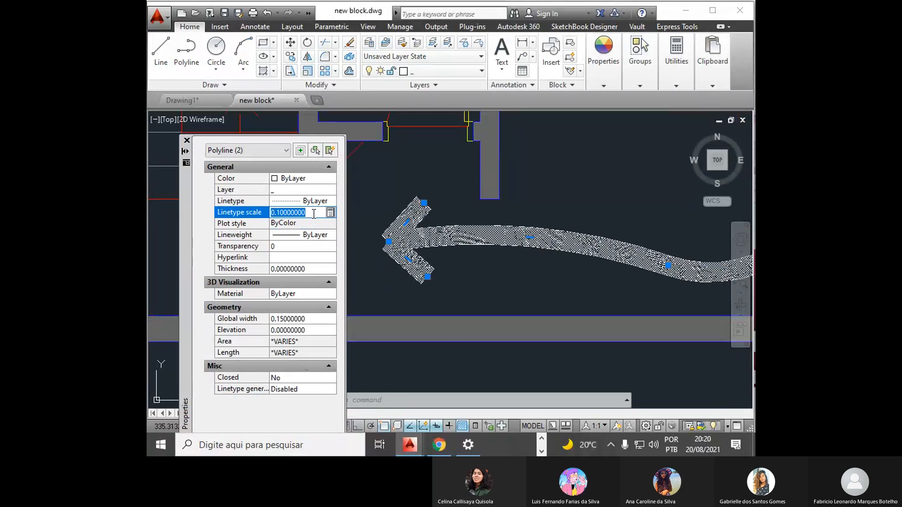
pyautogui.write('.5')
pyautogui.press('Return')
pyautogui.click(314, 213)
pyautogui.write('.3')
pyautogui.press('Return')
pyautogui.click(319, 212)
pyautogui.write('1')
pyautogui.press('Return')
pyautogui.click(319, 213)
pyautogui.write('.1')
pyautogui.press('Return')
# - Set the linetype scale of the curve and arrowhead polylines to 0.05 and deselect them
pyautogui.click(319, 213)
pyautogui.write('.05')
pyautogui.press('Return')
pyautogui.scroll(-3, 488, 253)
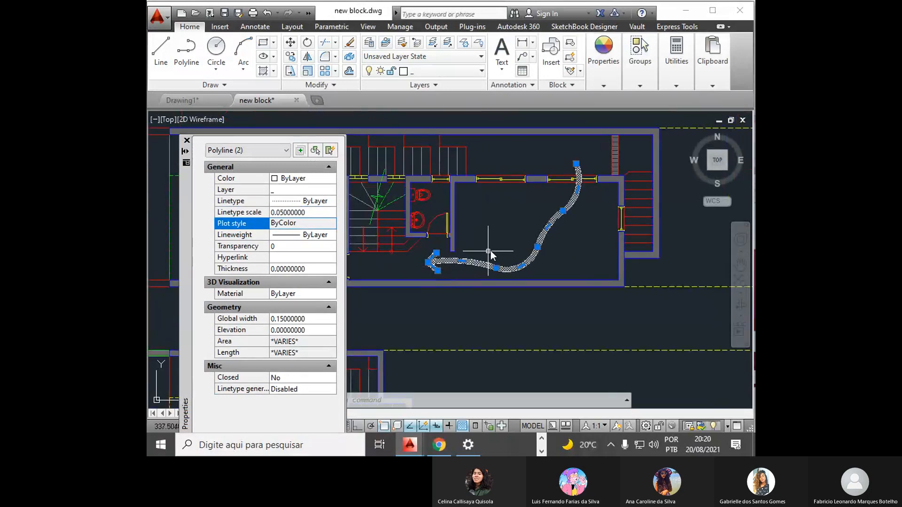
pyautogui.press('Escape')
pyautogui.scroll(4, 476, 264)
pyautogui.click(464, 263)
pyautogui.click(442, 273)
pyautogui.press('Escape')
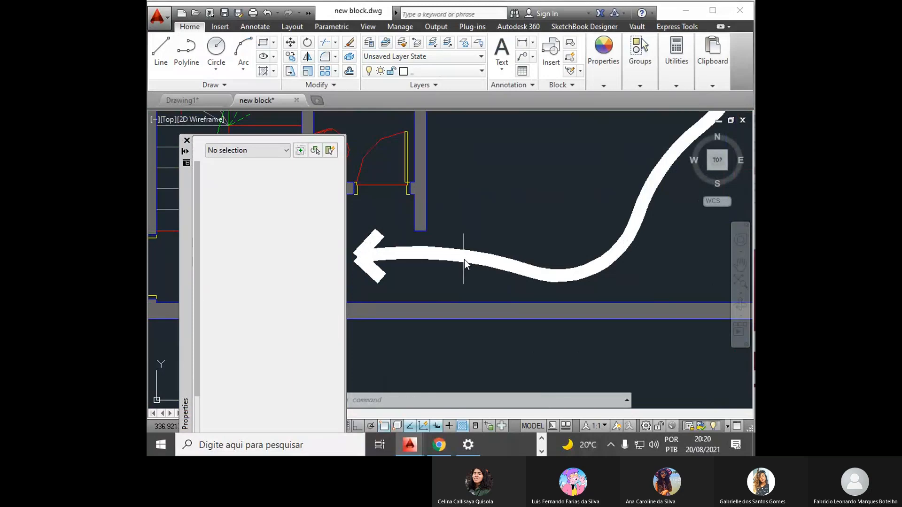
# - Load the DOT linetype from acad.lin, assign it to the "_" layer, and close the layer manager
pyautogui.write('la')
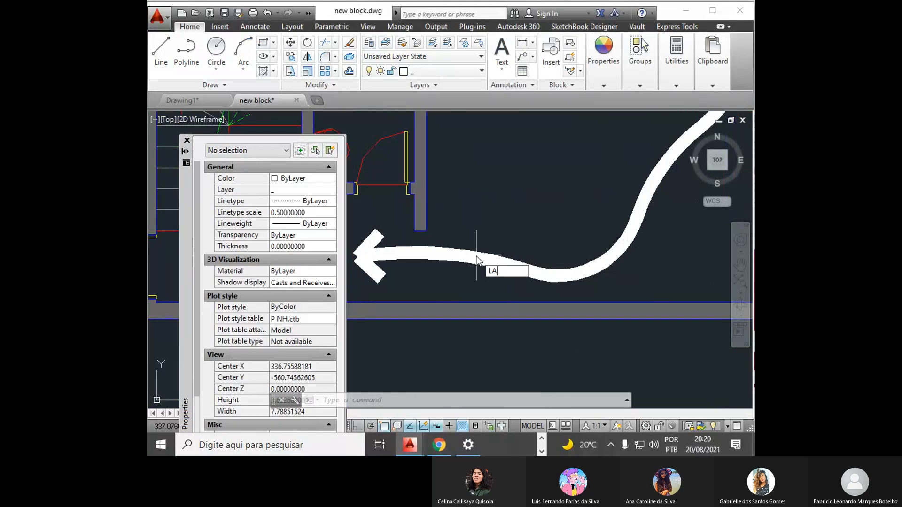
pyautogui.press('Return')
pyautogui.click(443, 87)
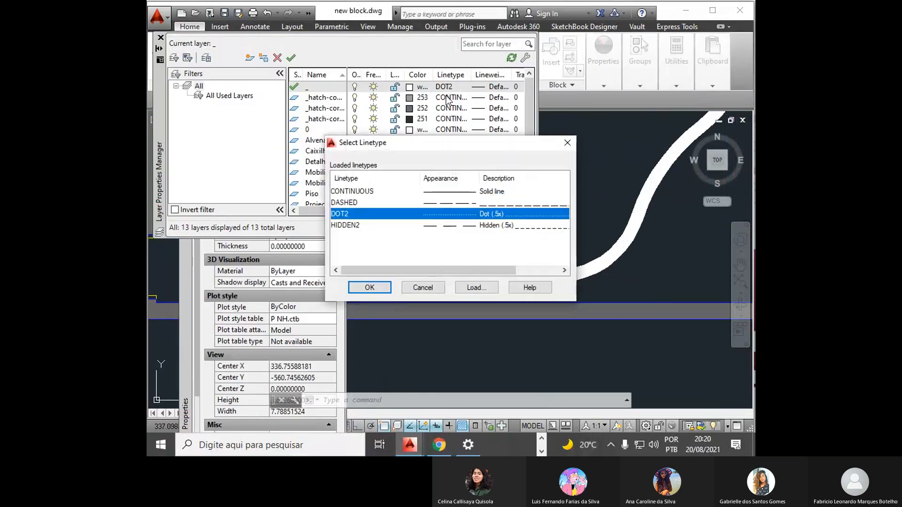
pyautogui.click(474, 288)
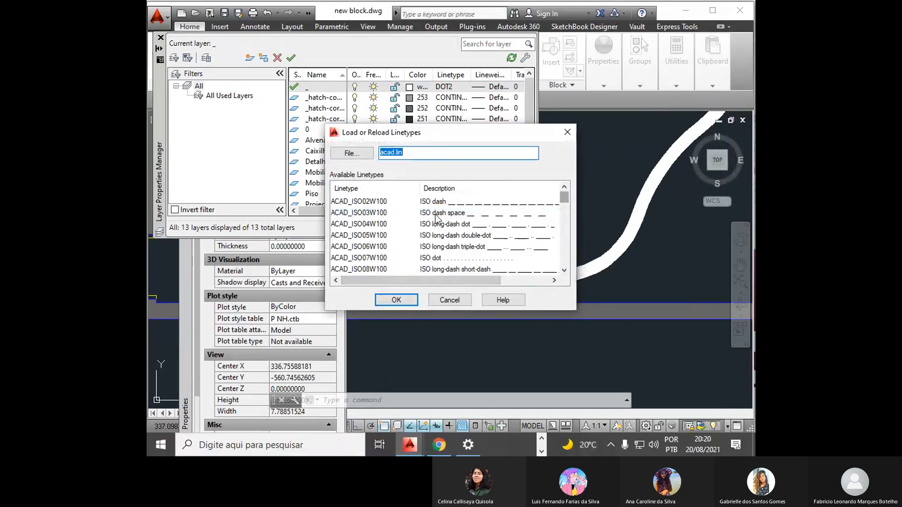
pyautogui.click(371, 224)
pyautogui.press('d')
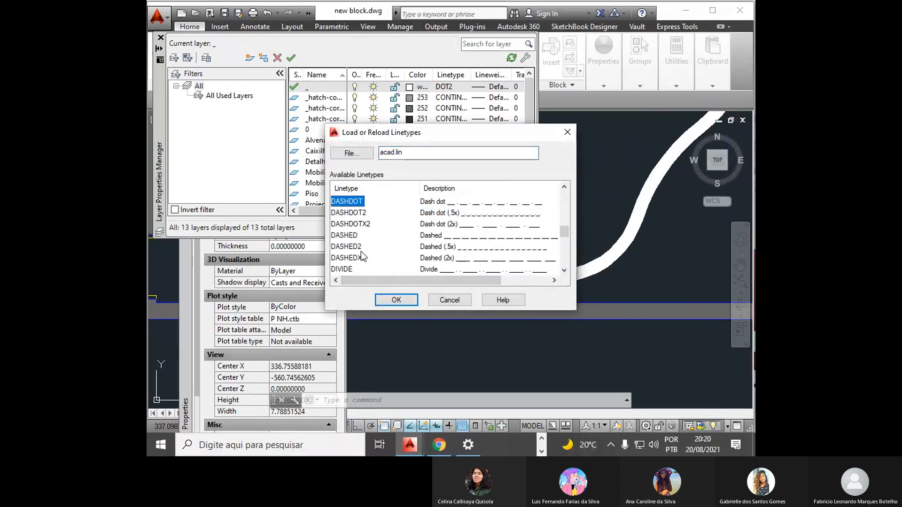
pyautogui.scroll(-2, 381, 241)
pyautogui.click(357, 235)
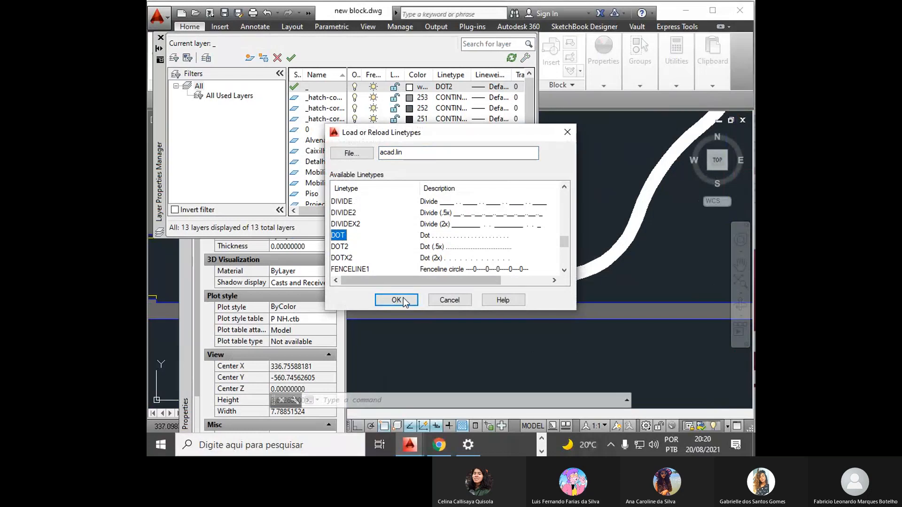
pyautogui.click(409, 300)
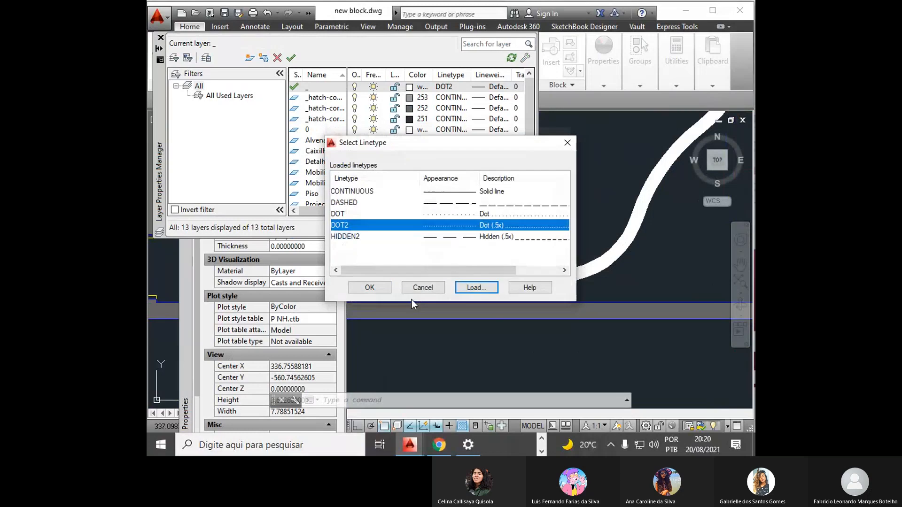
pyautogui.click(354, 216)
pyautogui.click(369, 287)
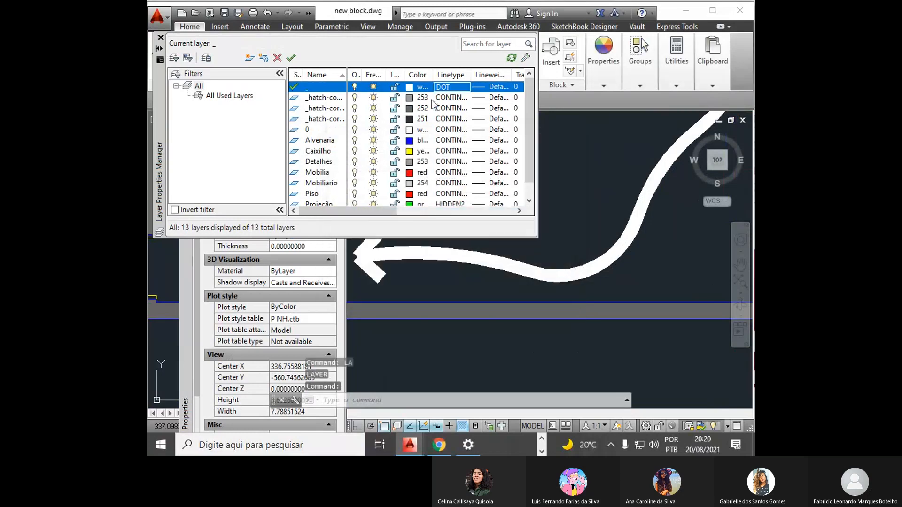
pyautogui.click(160, 37)
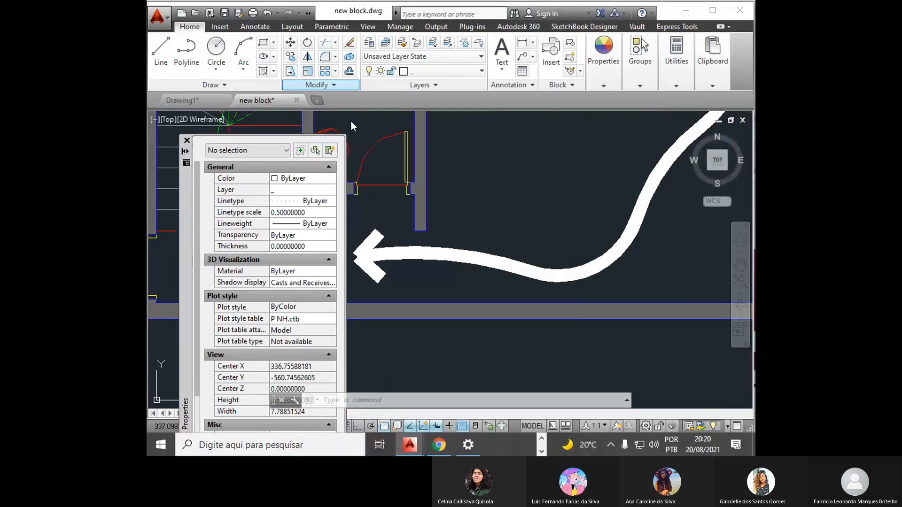
# - Inspect the linetype setting and dotted appearance of the curve and arrowhead polylines, and clear the selection
pyautogui.click(392, 247)
pyautogui.click(376, 240)
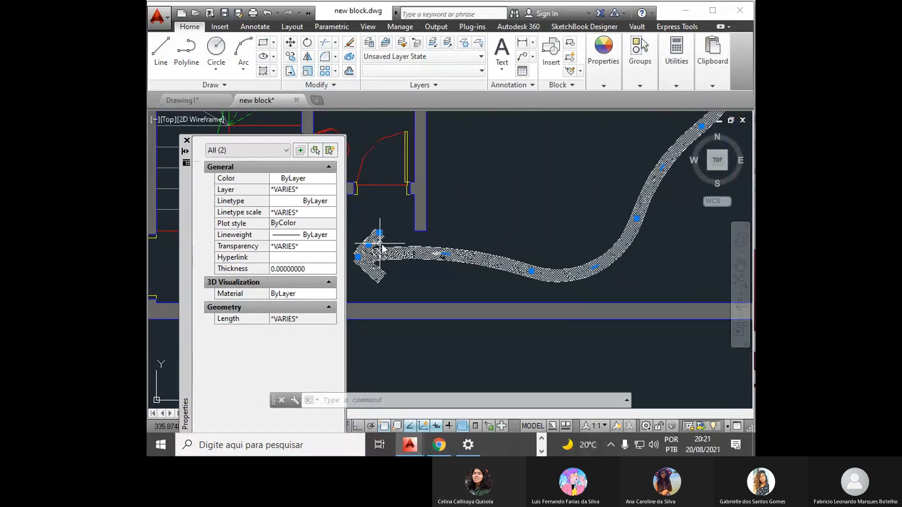
pyautogui.press('Escape')
pyautogui.click(385, 246)
pyautogui.click(397, 252)
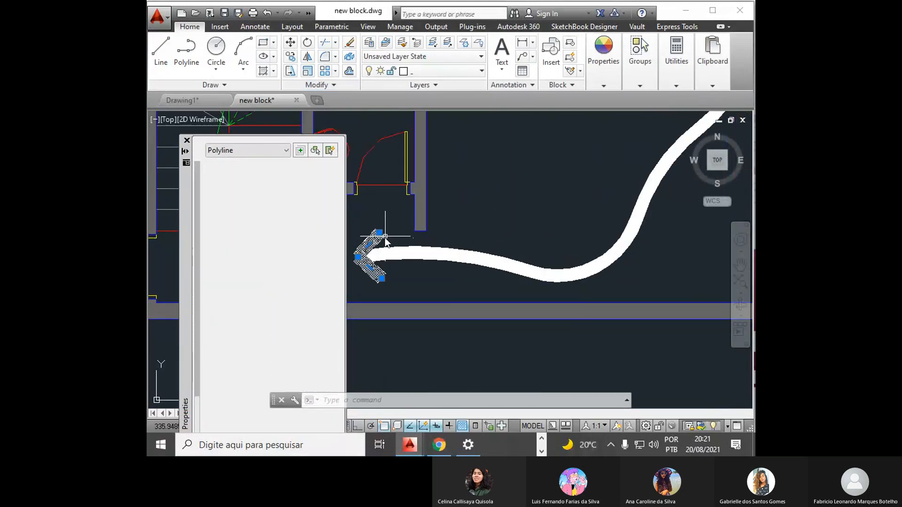
pyautogui.click(397, 251)
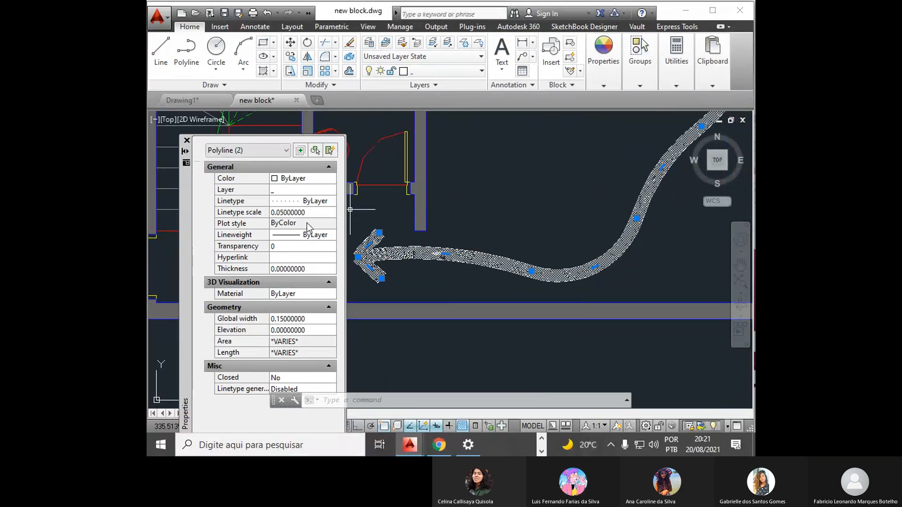
pyautogui.click(317, 201)
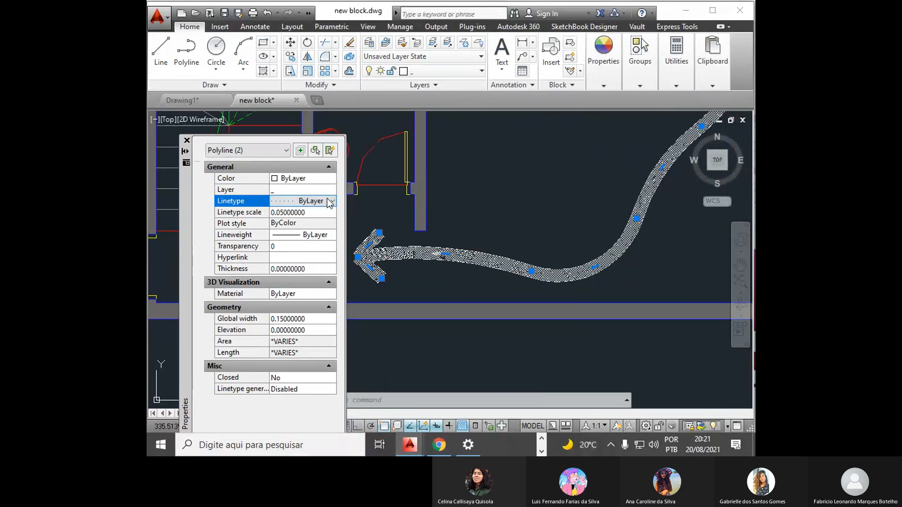
pyautogui.click(330, 202)
pyautogui.click(324, 215)
pyautogui.scroll(-3, 470, 253)
pyautogui.scroll(5, 472, 251)
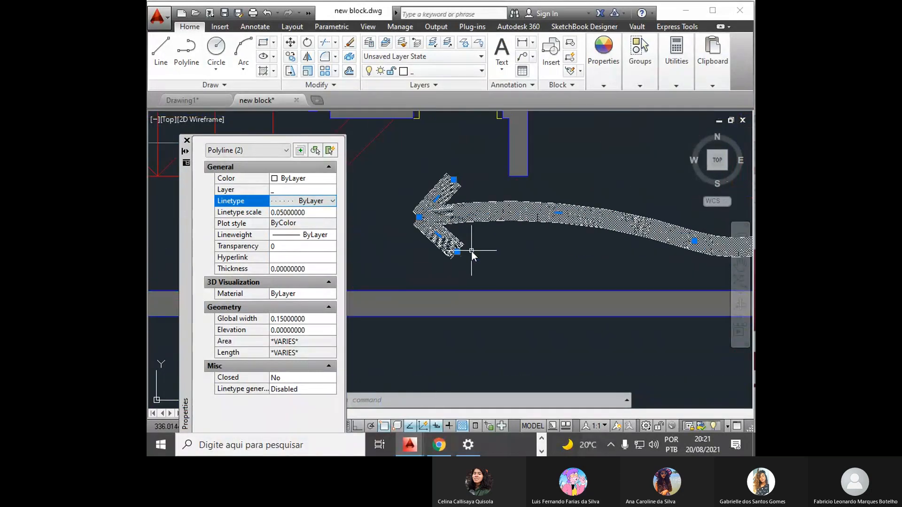
pyautogui.press('Escape')
pyautogui.press('Escape')
# - Check the linetype scale of the curve and arrowhead polylines in their properties, and clear the selection
pyautogui.click(478, 229)
pyautogui.click(478, 222)
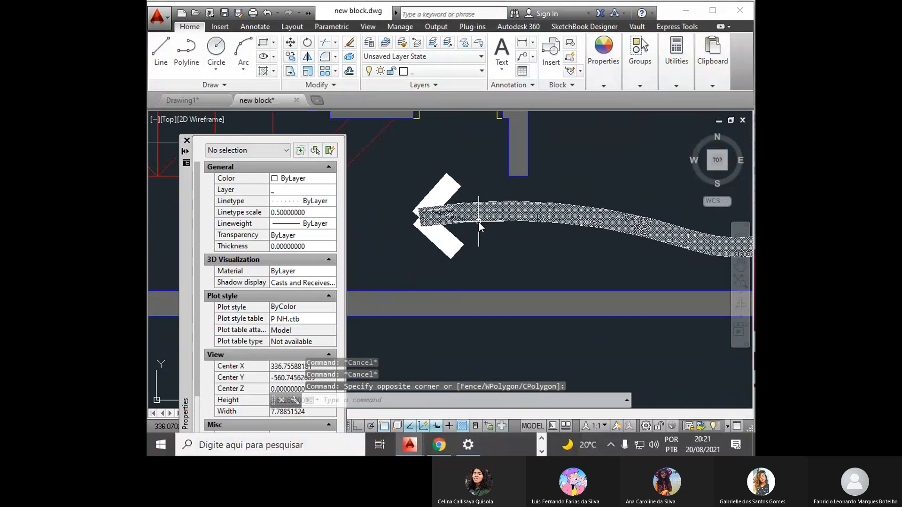
pyautogui.click(458, 240)
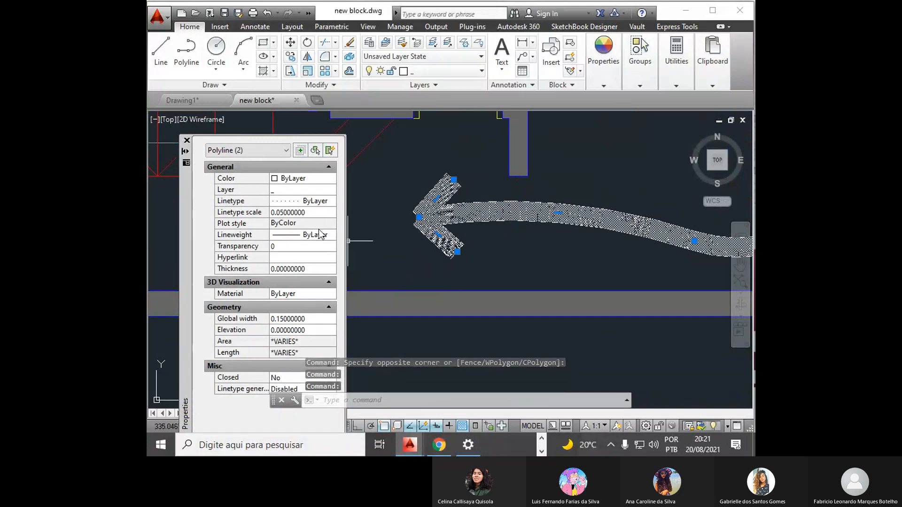
pyautogui.click(315, 213)
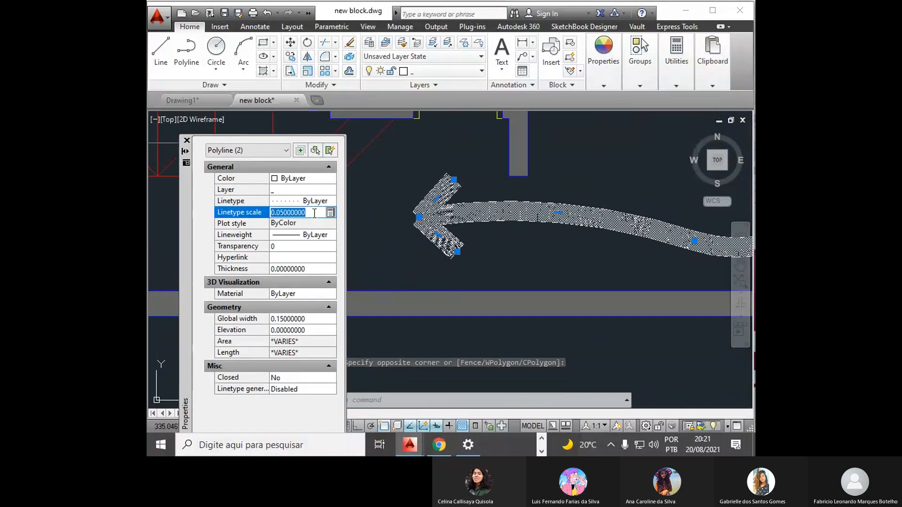
pyautogui.scroll(-5, 416, 286)
pyautogui.press('Escape')
pyautogui.press('Escape')
pyautogui.press('Escape')
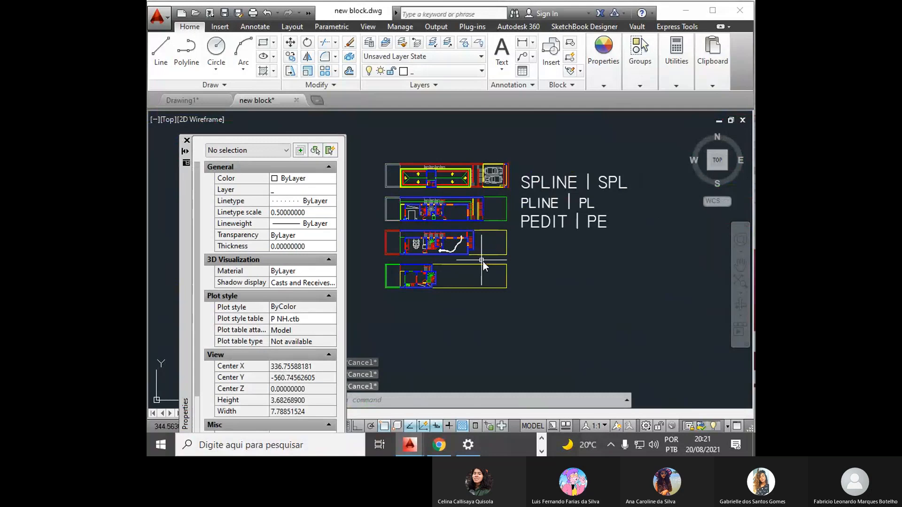
# - Draw a three-point arc in the empty area below the PEDIT label, bulging upward
pyautogui.write('a')
pyautogui.press('Return')
pyautogui.click(520, 302)
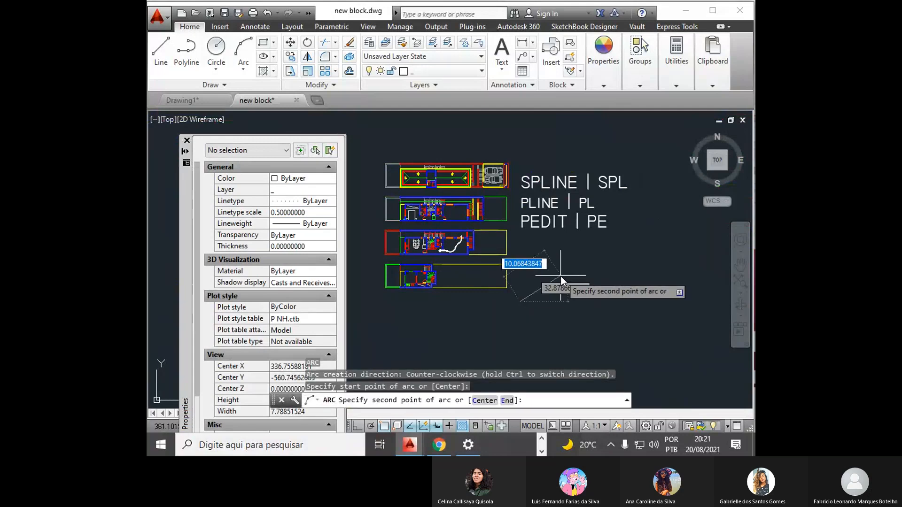
pyautogui.click(560, 276)
pyautogui.click(610, 303)
pyautogui.scroll(3, 567, 285)
pyautogui.press('Escape')
pyautogui.press('Escape')
pyautogui.press('Escape')
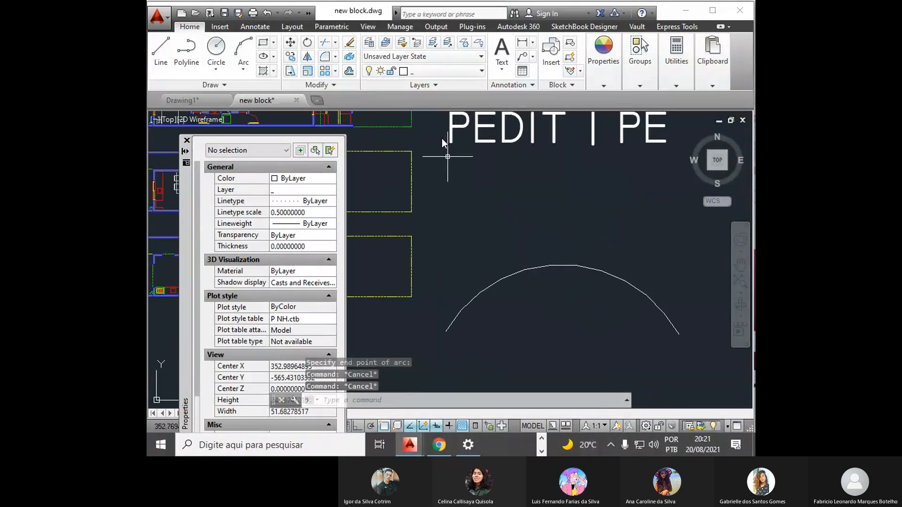
# - Try global linetype scale factors (LTSCALE) of 1 and 2 on the drawing
pyautogui.click(571, 280)
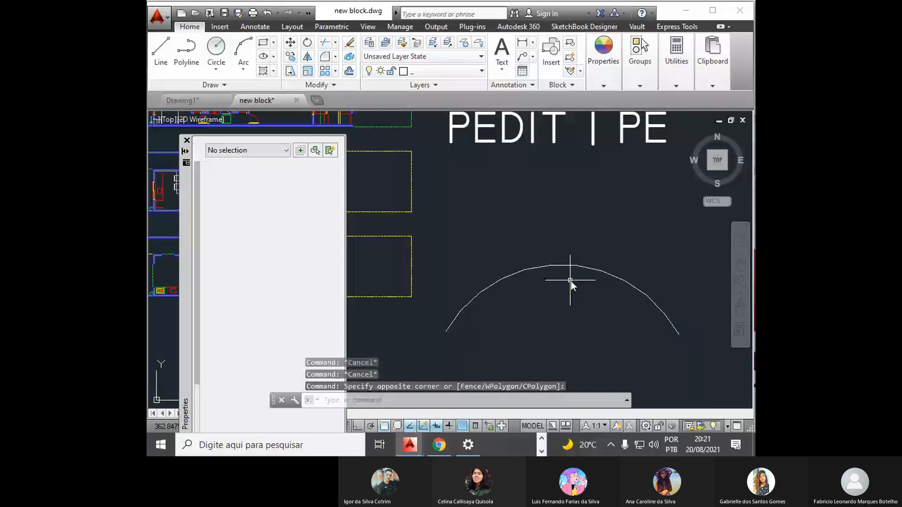
pyautogui.click(571, 281)
pyautogui.write('lts')
pyautogui.press('Return')
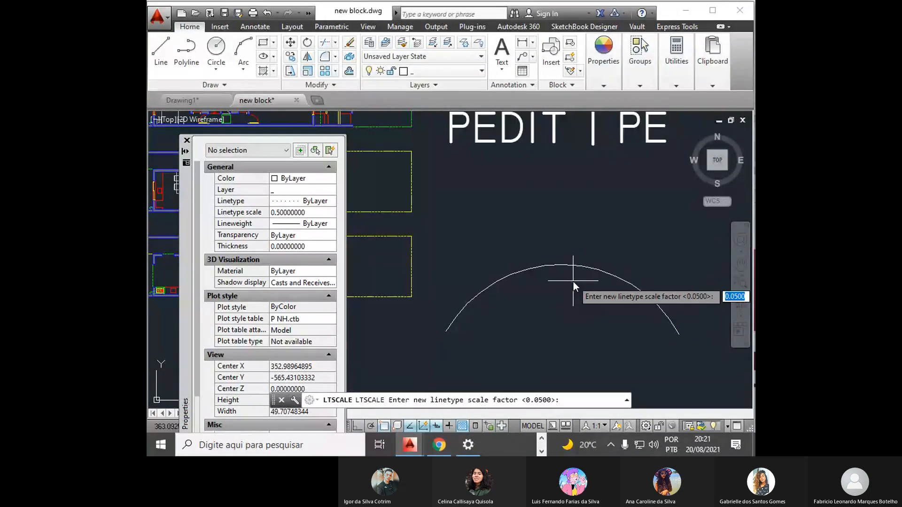
pyautogui.write('1')
pyautogui.press('Return')
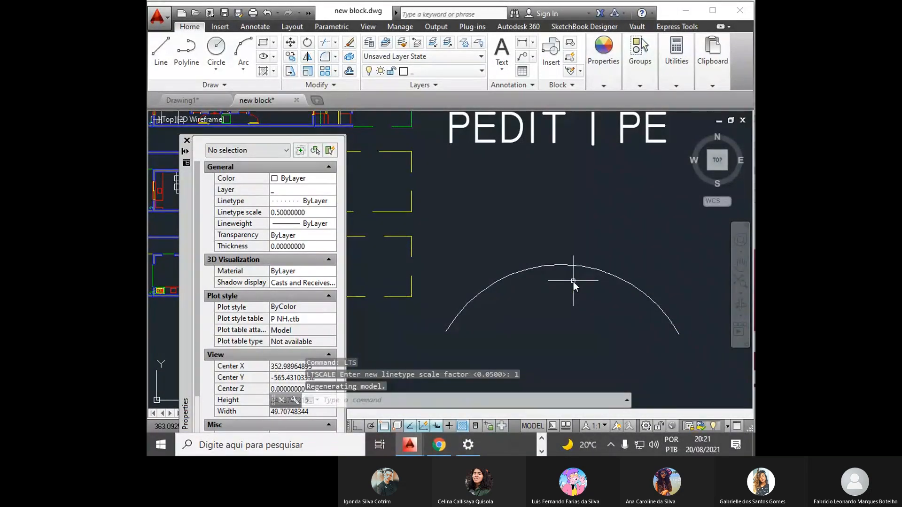
pyautogui.press('Return')
pyautogui.write('2')
pyautogui.press('Return')
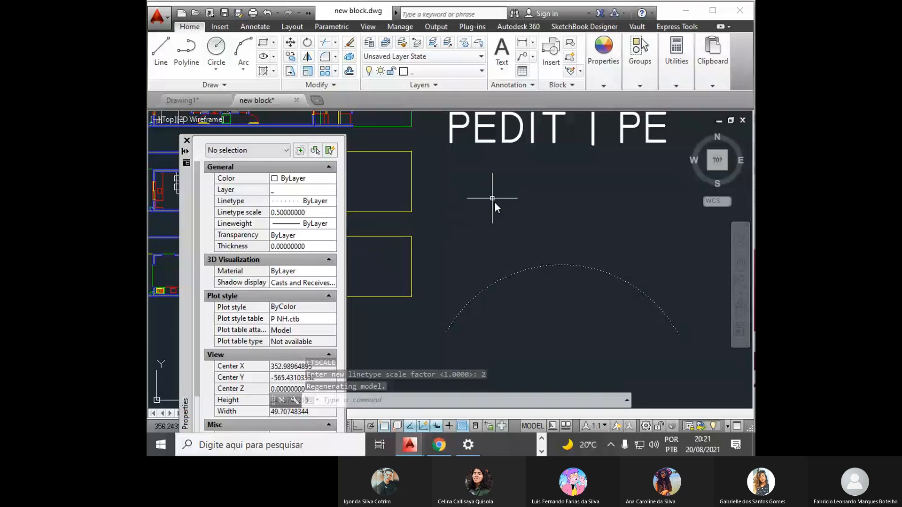
# - Regenerate the model and inspect the dotted display of the floor plan arrow
pyautogui.scroll(-2, 495, 202)
pyautogui.scroll(5, 373, 201)
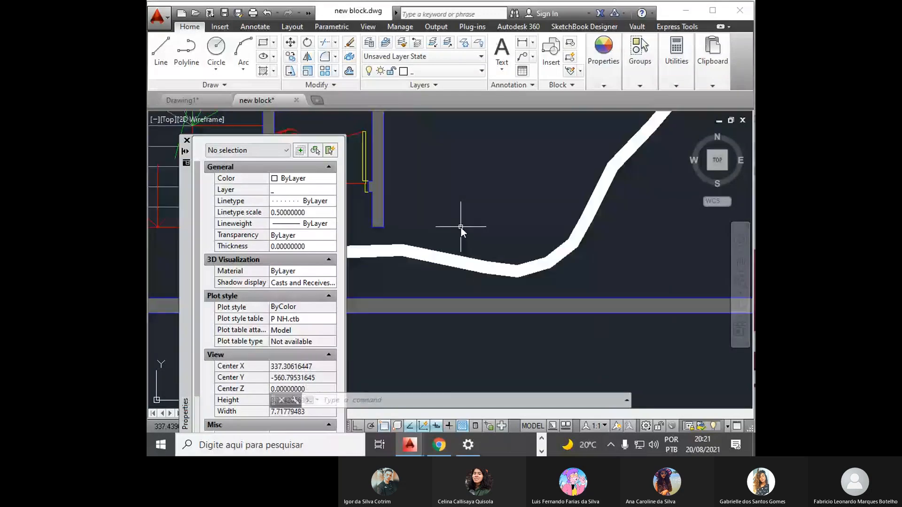
pyautogui.write('RE')
pyautogui.press('Return')
pyautogui.moveTo(463, 241); pyautogui.dragTo(656, 266, button='middle')
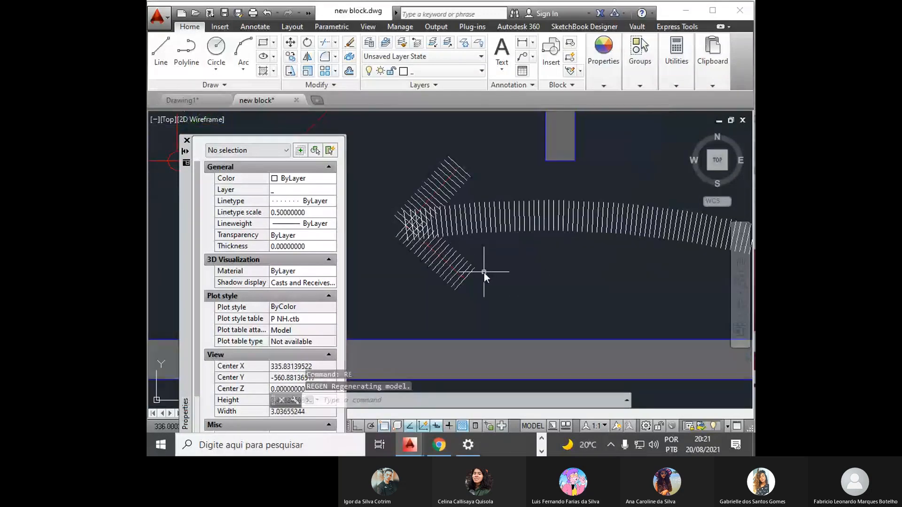
# - Try global linetype scale factors of 4 and 6 on the dotted arrow
pyautogui.write('LTS')
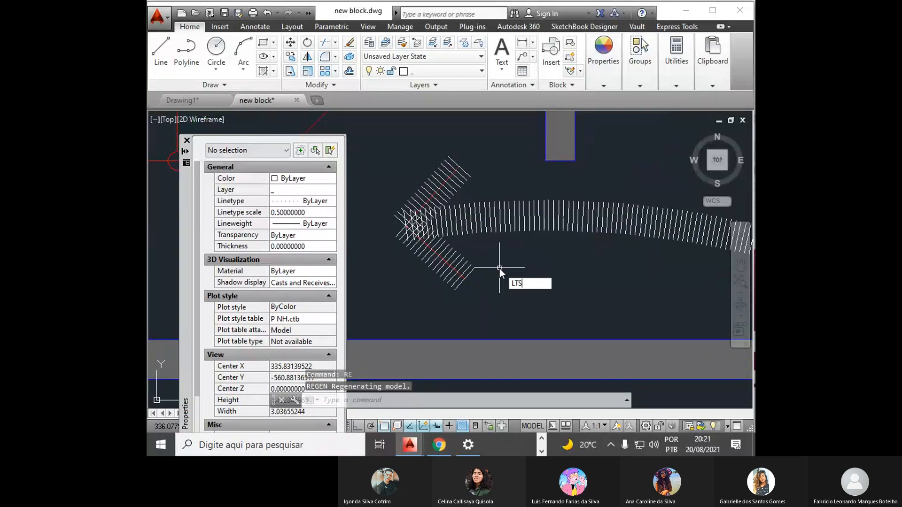
pyautogui.press('Return')
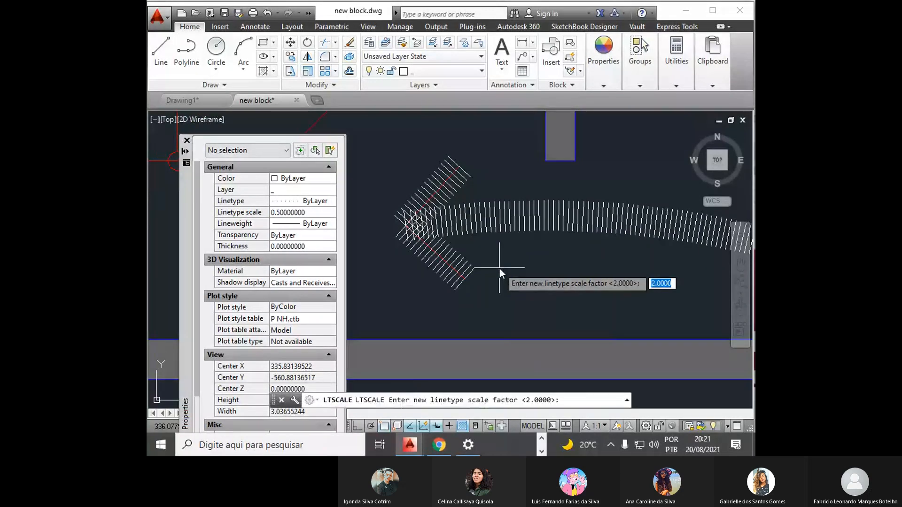
pyautogui.write('4')
pyautogui.press('Return')
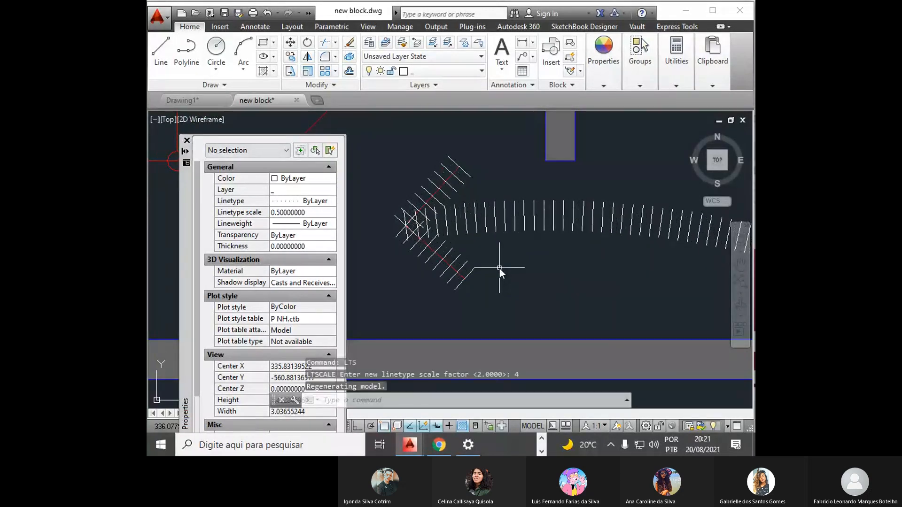
pyautogui.press('Return')
pyautogui.write('6')
pyautogui.press('Return')
# - Set the global linetype scale factor to 8 and check the arrow within the floor plan
pyautogui.press('Return')
pyautogui.write('8')
pyautogui.press('Return')
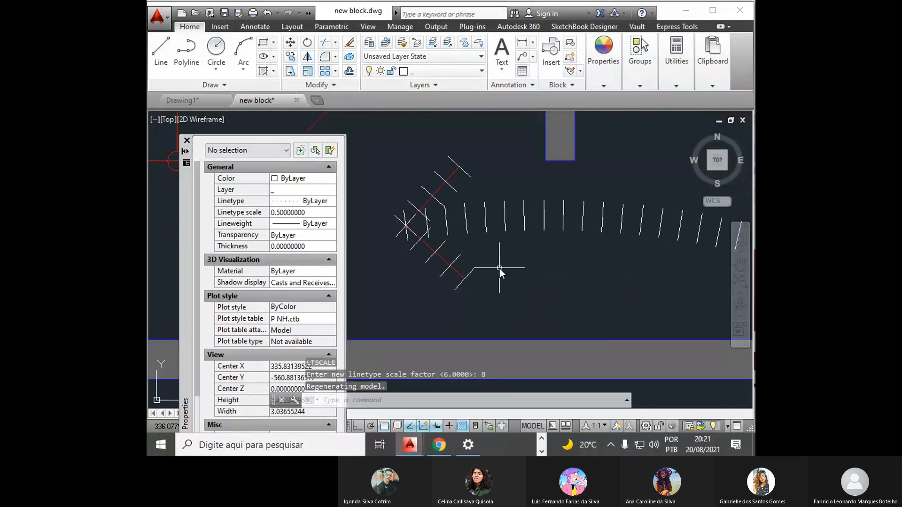
pyautogui.scroll(-2, 342, 252)
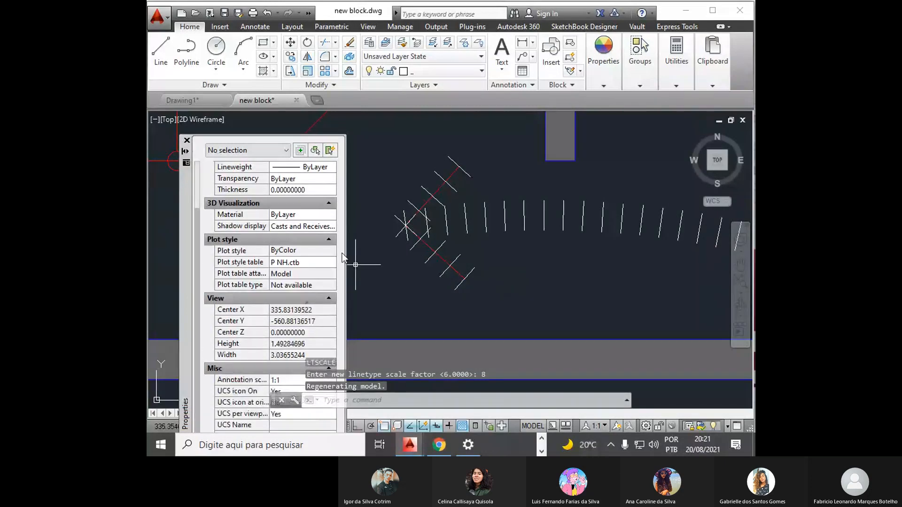
pyautogui.scroll(-4, 428, 238)
pyautogui.scroll(1, 507, 237)
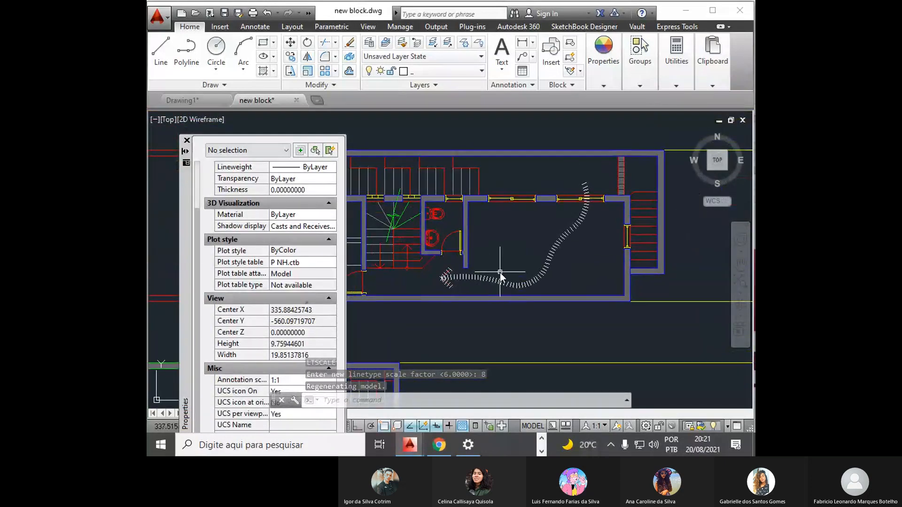
pyautogui.scroll(2, 497, 268)
pyautogui.moveTo(498, 266); pyautogui.dragTo(493, 283, button='middle')
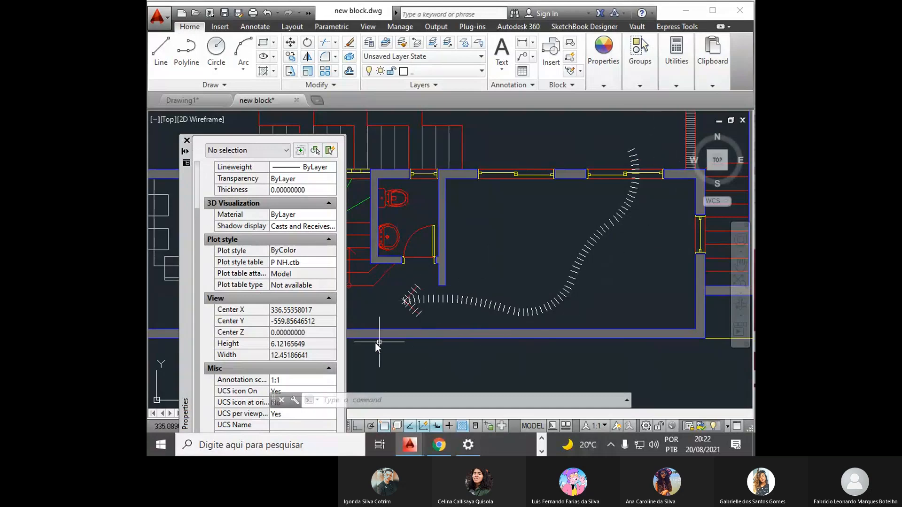
# - Delete the two red Piso-layer lines running along the middle of the arrowhead
pyautogui.scroll(5, 416, 309)
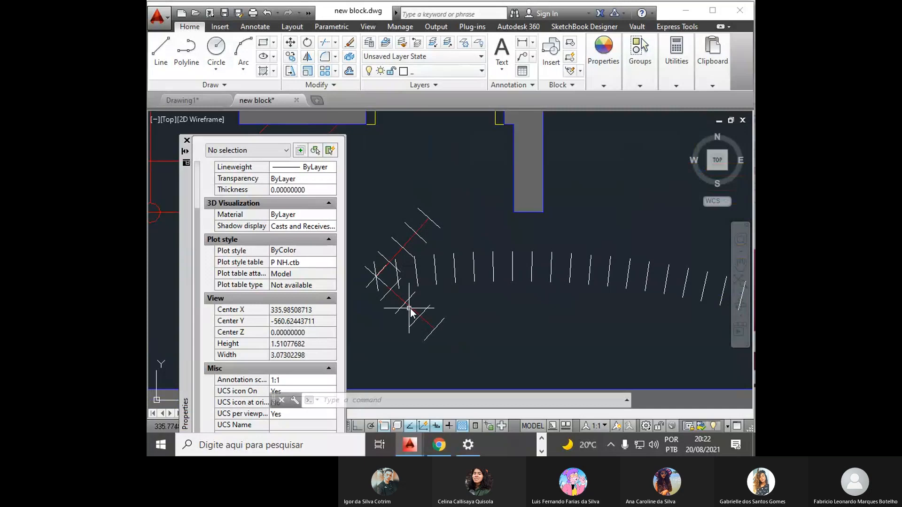
pyautogui.click(411, 308)
pyautogui.click(410, 240)
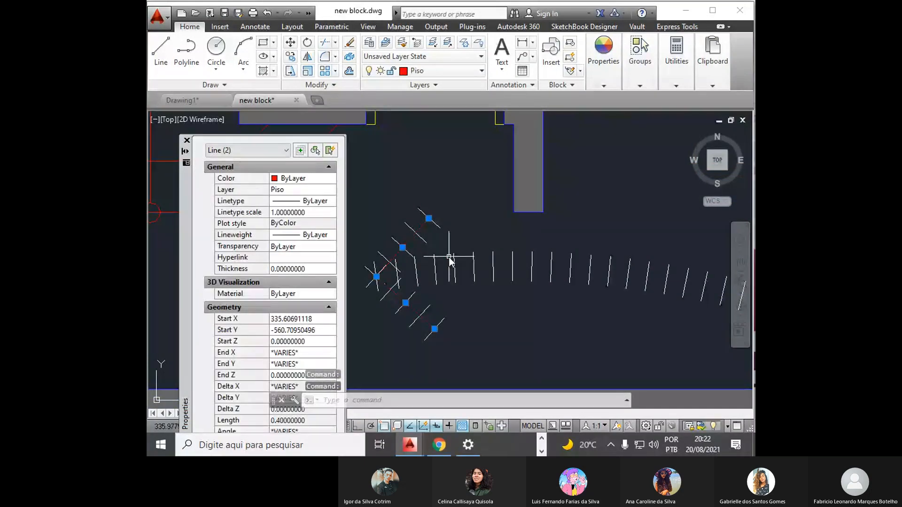
pyautogui.press('Delete')
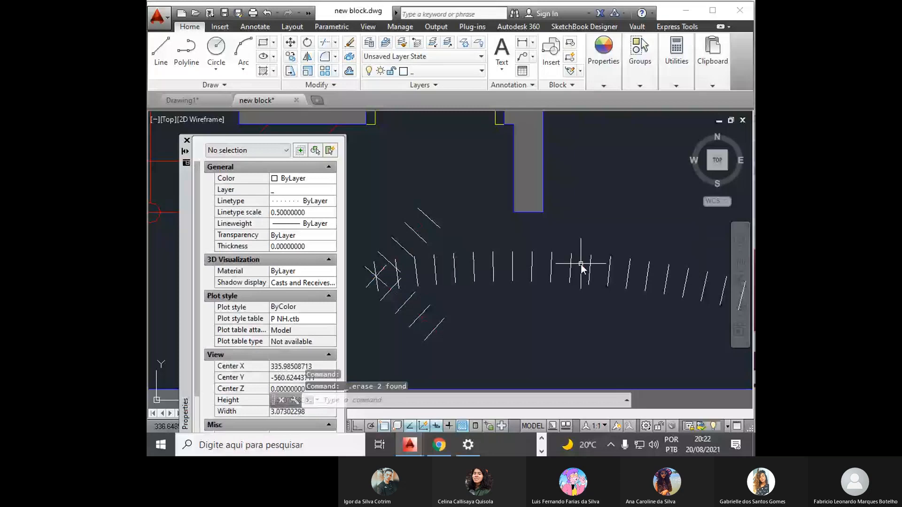
# - Review the dotted arrow in the floor plan alongside the SPLINE, PLINE and PEDIT command labels
pyautogui.scroll(-8, 581, 264)
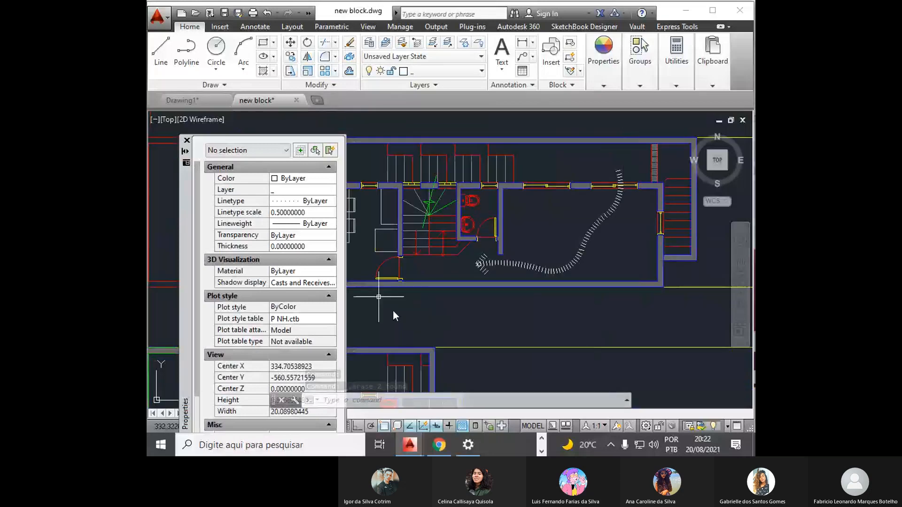
pyautogui.scroll(8, 543, 254)
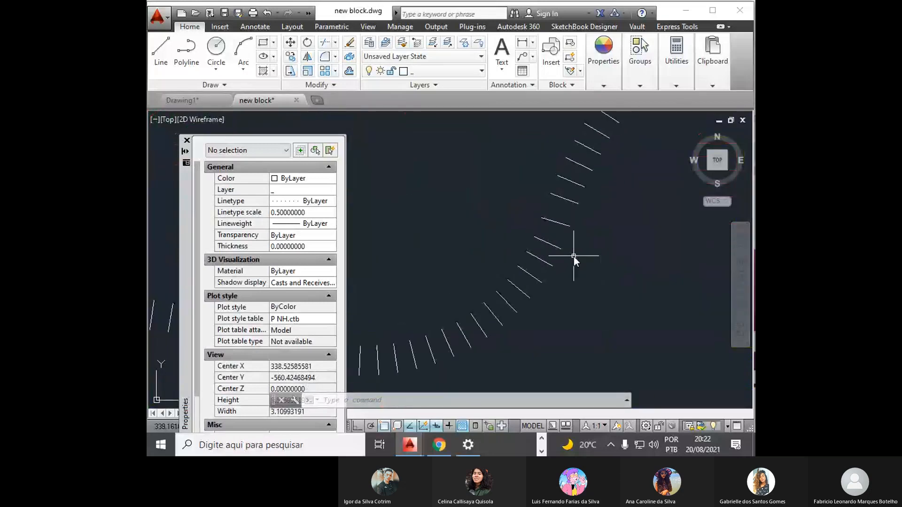
pyautogui.scroll(-15, 564, 244)
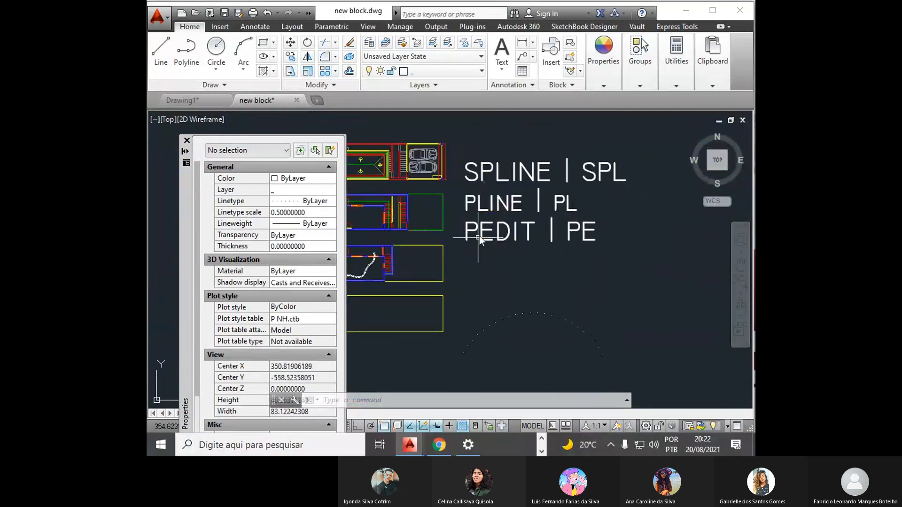
pyautogui.click(455, 214)
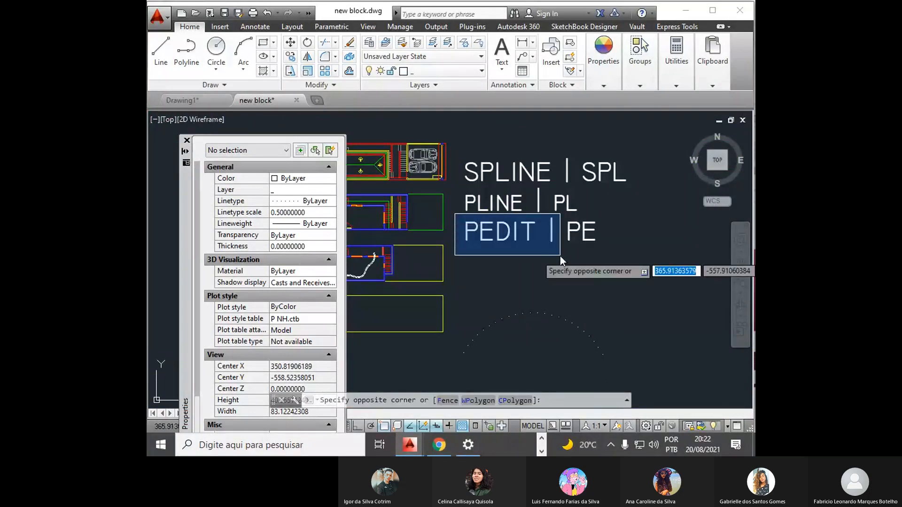
pyautogui.press('Escape')
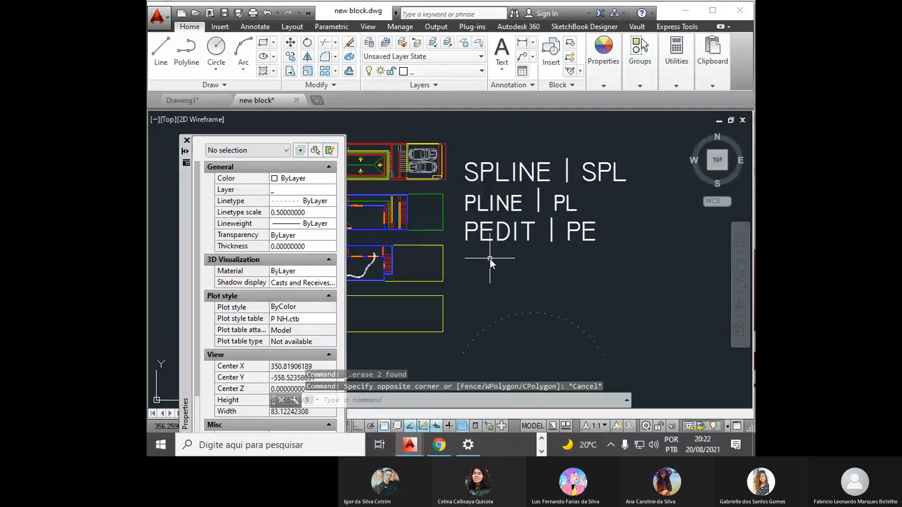
pyautogui.scroll(6, 372, 258)
pyautogui.moveTo(372, 258); pyautogui.dragTo(437, 196, button='middle')
pyautogui.scroll(-4, 436, 242)
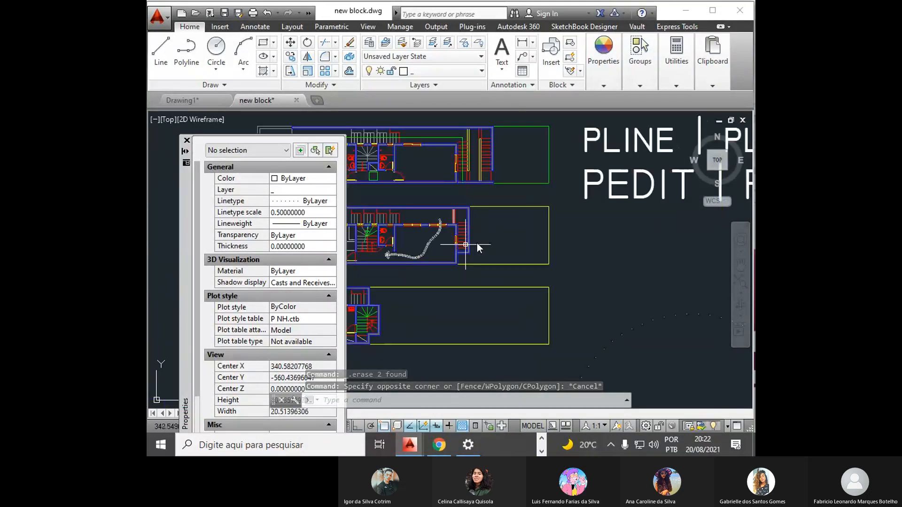
pyautogui.moveTo(494, 235); pyautogui.dragTo(357, 273, button='middle')
pyautogui.moveTo(435, 192); pyautogui.dragTo(404, 249, button='middle')
pyautogui.click(396, 147)
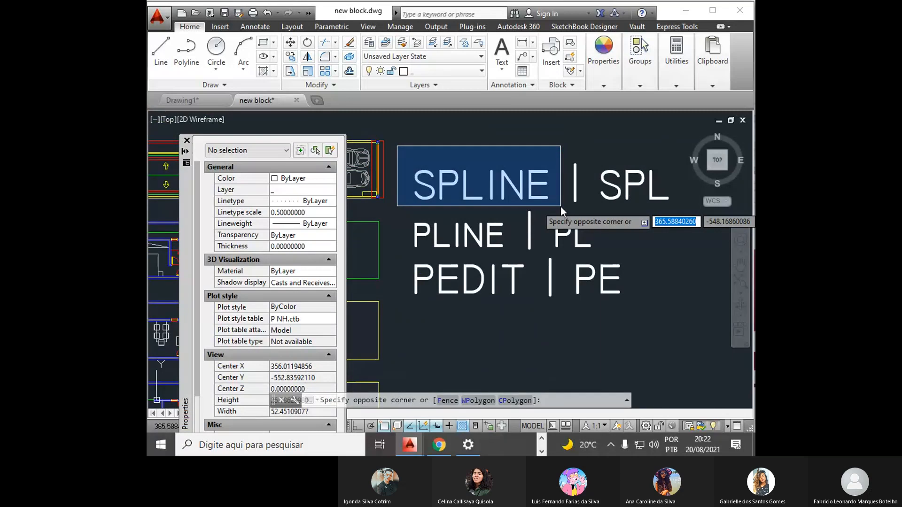
pyautogui.press('Escape')
pyautogui.scroll(-3, 400, 303)
pyautogui.scroll(6, 465, 235)
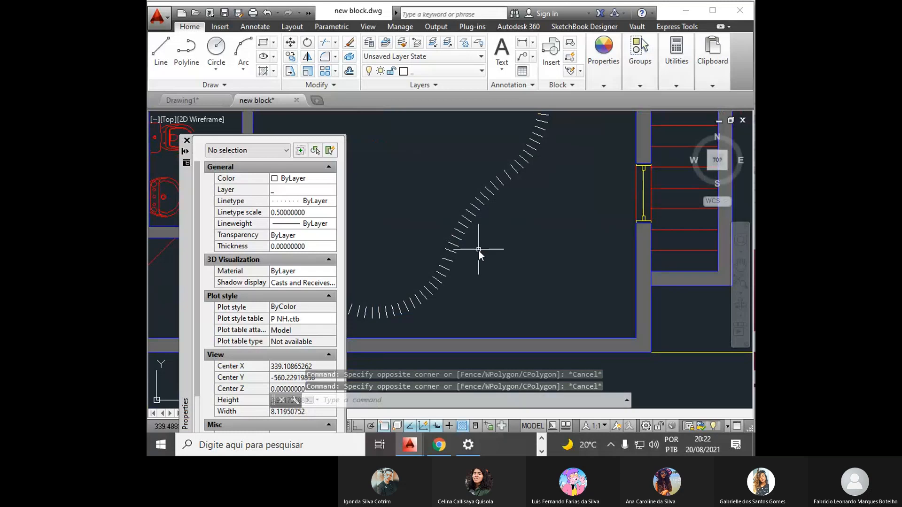
pyautogui.scroll(-8, 479, 252)
pyautogui.moveTo(548, 254); pyautogui.dragTo(430, 300, button='middle')
pyautogui.click(483, 171)
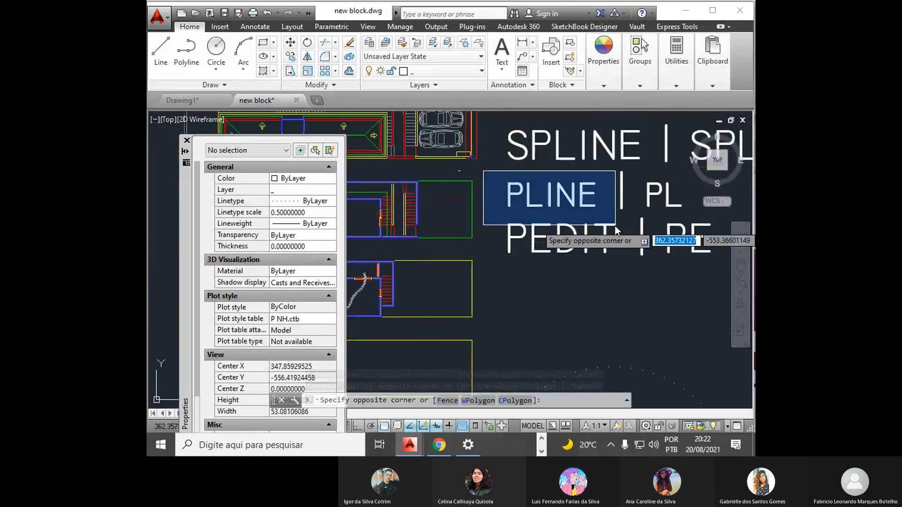
pyautogui.press('Escape')
pyautogui.click(489, 216)
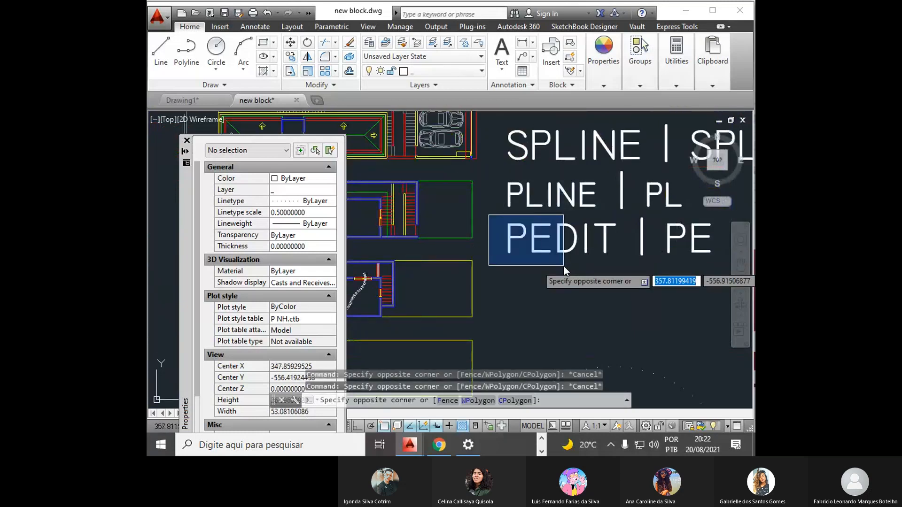
pyautogui.press('Escape')
pyautogui.moveTo(433, 312); pyautogui.dragTo(592, 258, button='middle')
pyautogui.scroll(4, 512, 252)
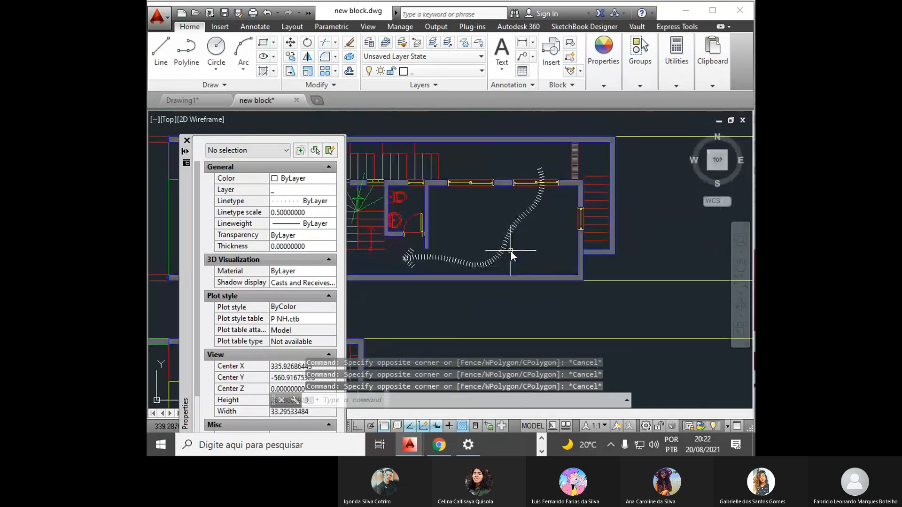
pyautogui.scroll(5, 511, 252)
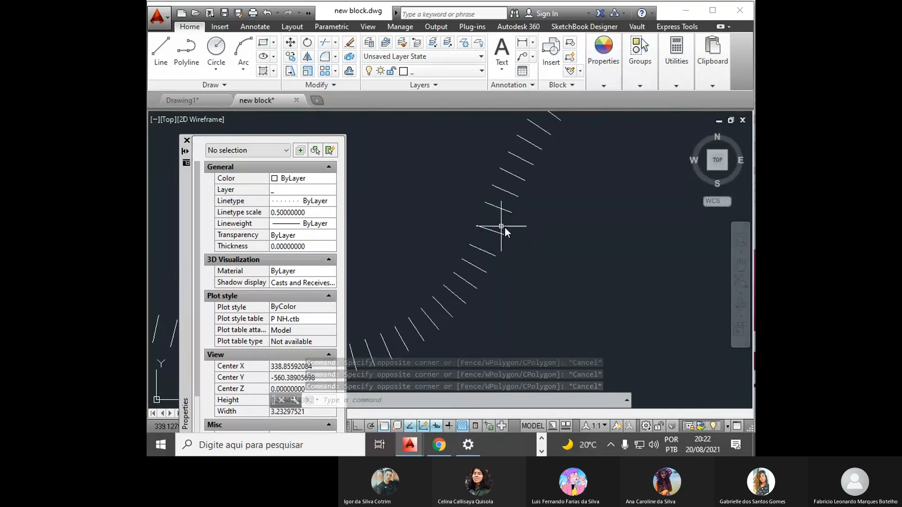
pyautogui.scroll(-5, 505, 227)
pyautogui.scroll(-3, 516, 234)
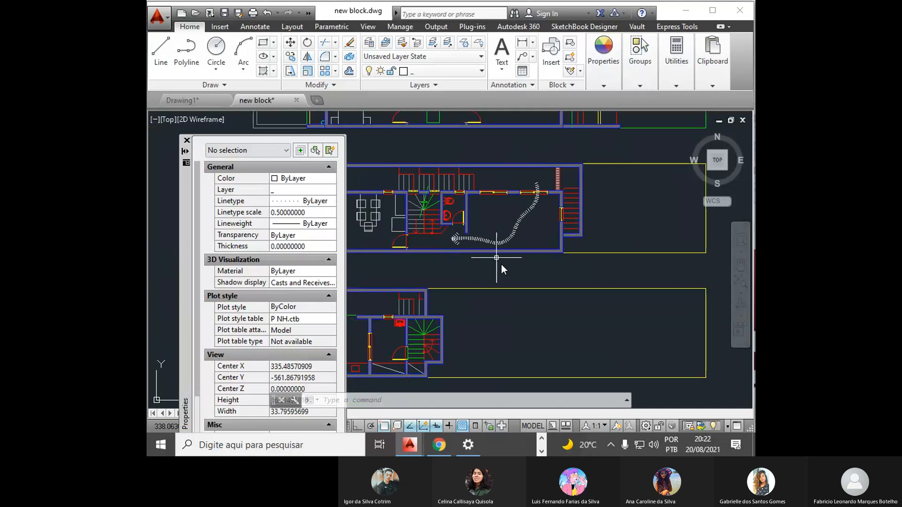
# - Delete the dotted arc below the SPLINE, PLINE and PEDIT labels
pyautogui.moveTo(501, 264)
pyautogui.mouseDown(button='middle')
pyautogui.moveTo(461, 270)
pyautogui.moveTo(409, 234)
pyautogui.mouseUp(button='middle')
pyautogui.scroll(-3, 503, 254)
pyautogui.click(554, 282)
pyautogui.click(531, 315)
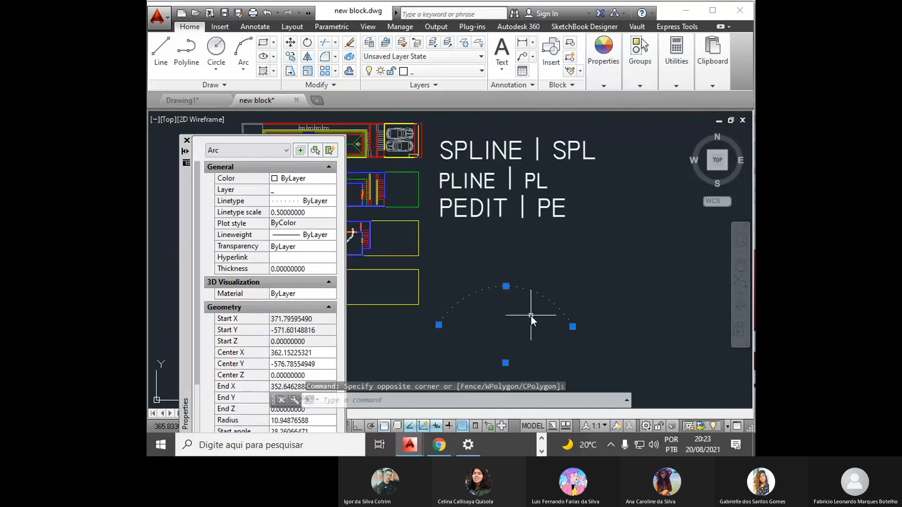
pyautogui.press('Delete')
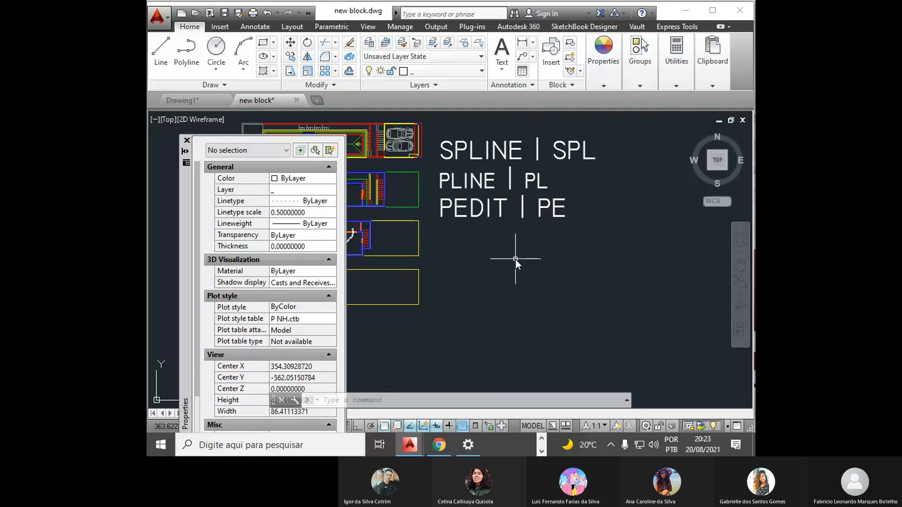
# - Draw an open zigzag polyline with seven segments, about 36 units long, below the PEDIT | PE label
pyautogui.scroll(3, 600, 191)
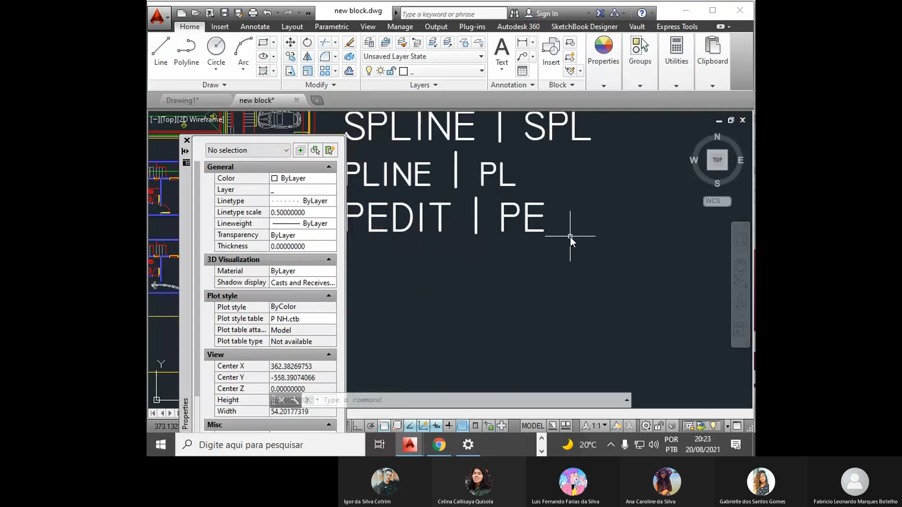
pyautogui.click(360, 153)
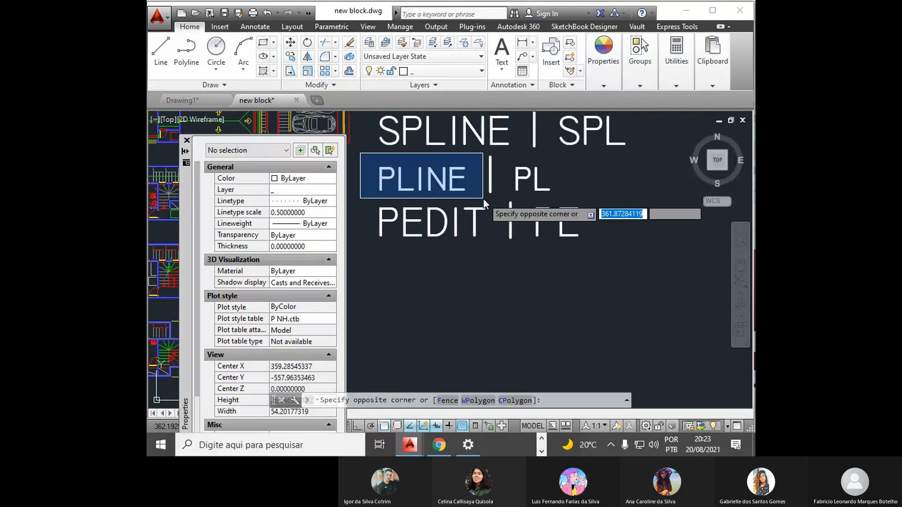
pyautogui.click(483, 199)
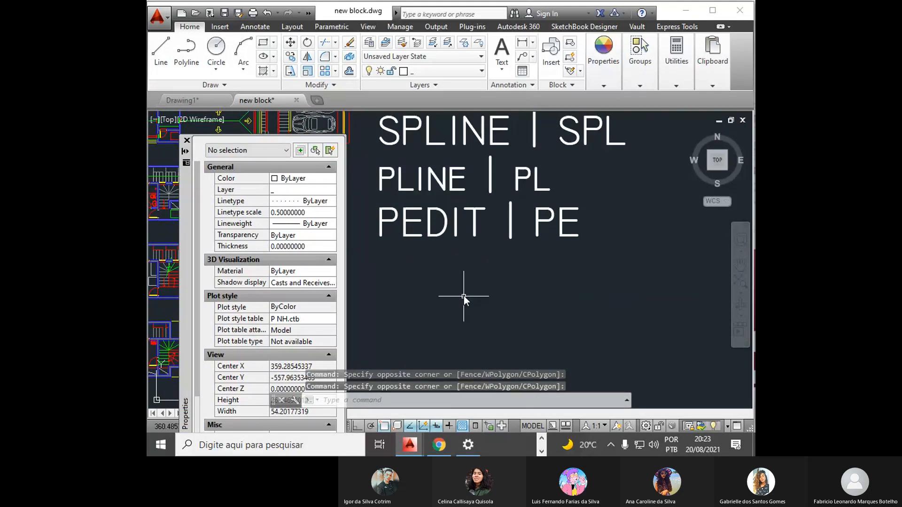
pyautogui.write('P')
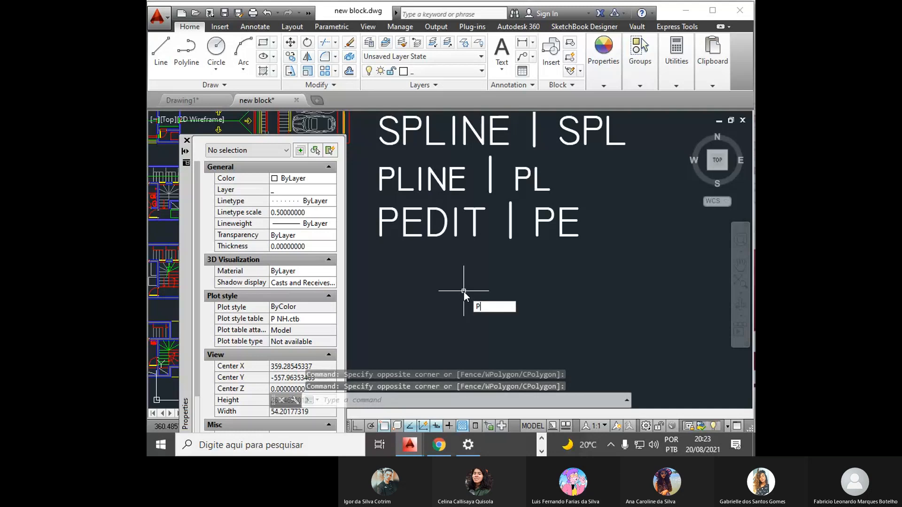
pyautogui.write('L')
pyautogui.press('Return')
pyautogui.click(366, 266)
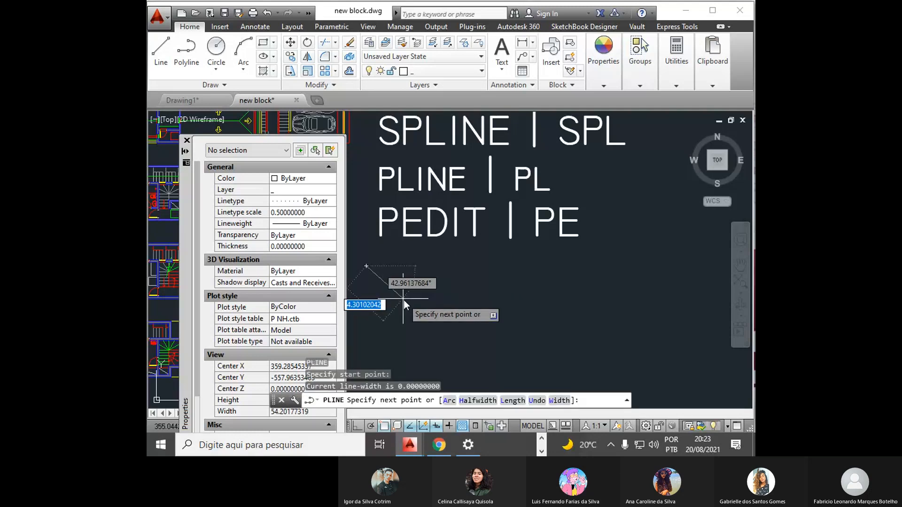
pyautogui.click(405, 299)
pyautogui.click(428, 272)
pyautogui.click(482, 302)
pyautogui.click(513, 267)
pyautogui.click(569, 301)
pyautogui.click(686, 303)
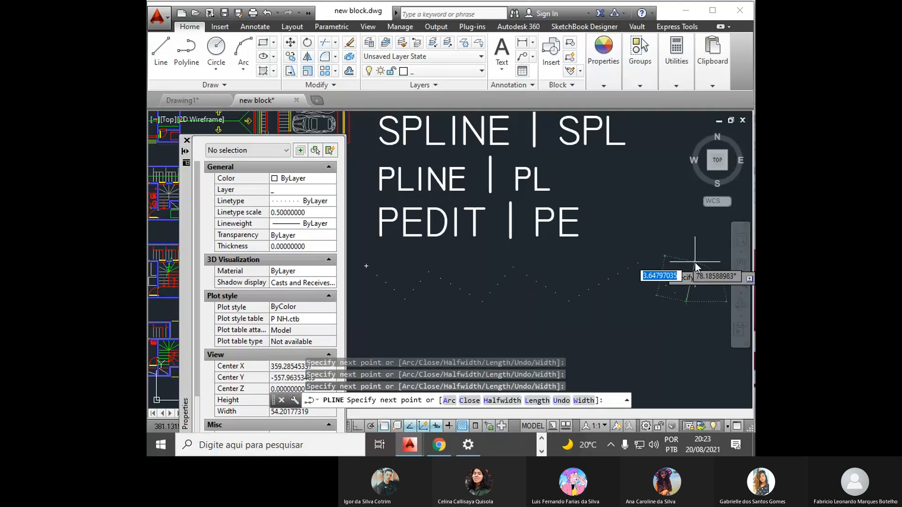
pyautogui.press('Return')
# - Move the zigzag polyline to layer 0 and clear the selection
pyautogui.click(648, 244)
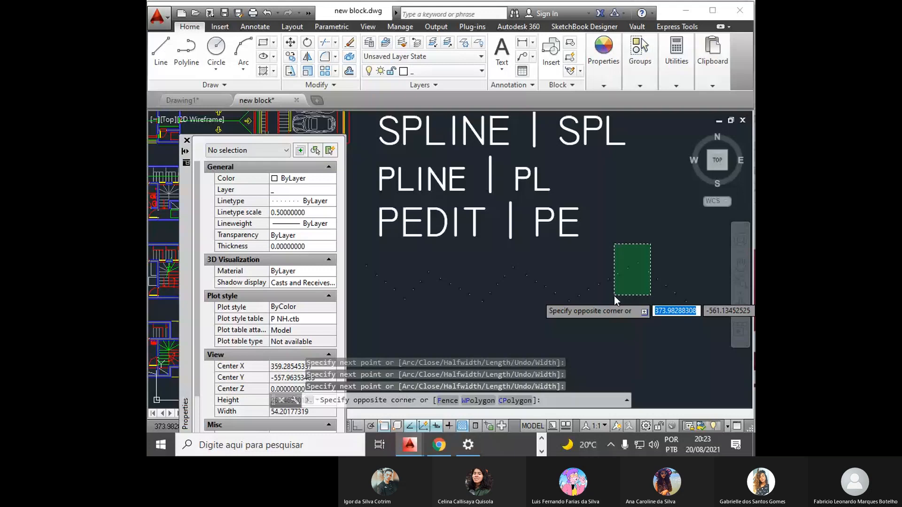
pyautogui.click(614, 295)
pyautogui.click(452, 72)
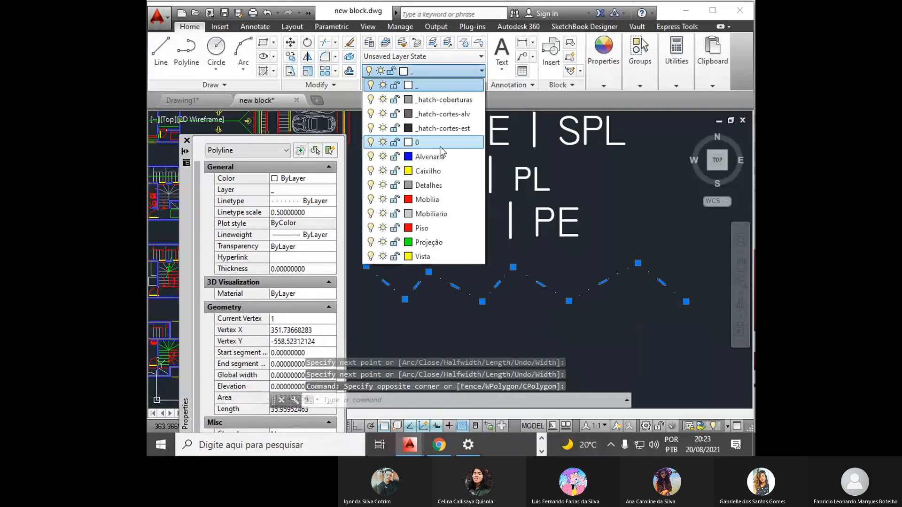
pyautogui.press('Escape')
pyautogui.press('Escape')
pyautogui.press('Escape')
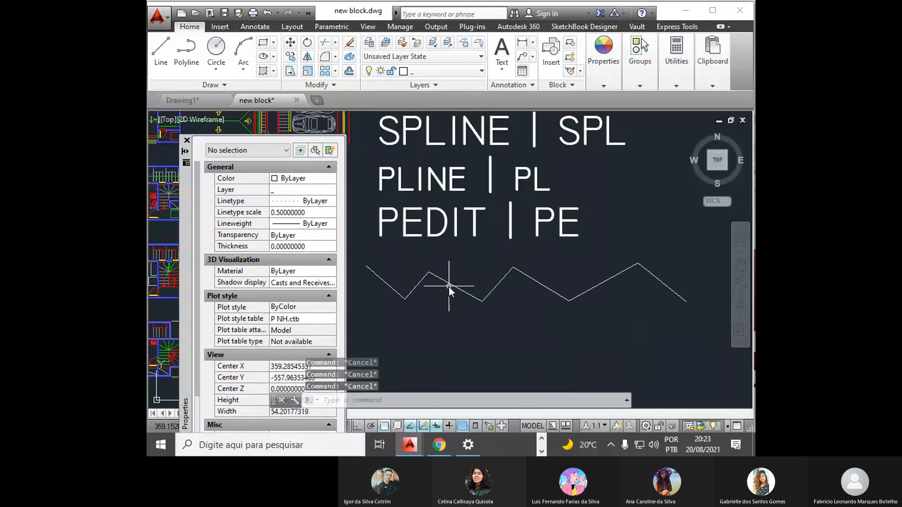
# - Smooth the zigzag polyline with PEDIT's Fit option, and delete the resulting curve
pyautogui.write('PE')
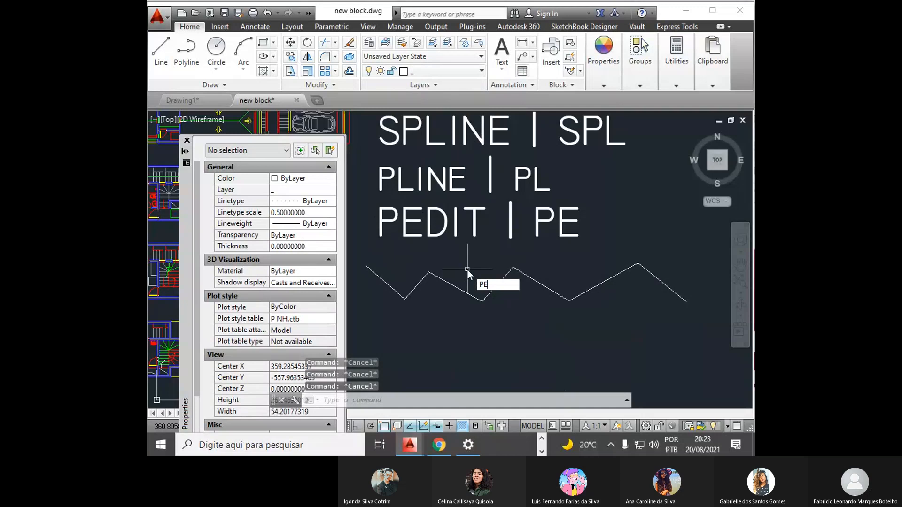
pyautogui.press('Return')
pyautogui.click(448, 283)
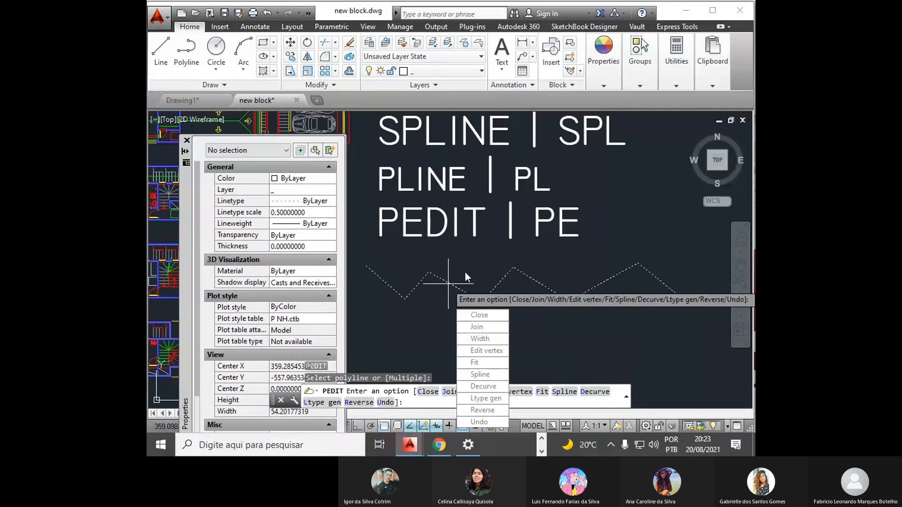
pyautogui.click(489, 363)
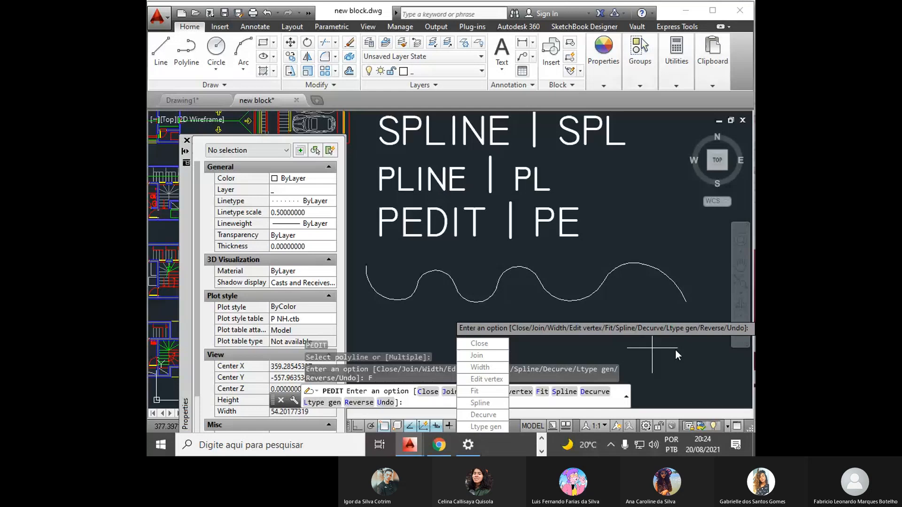
pyautogui.press('Escape')
pyautogui.press('Escape')
pyautogui.press('Escape')
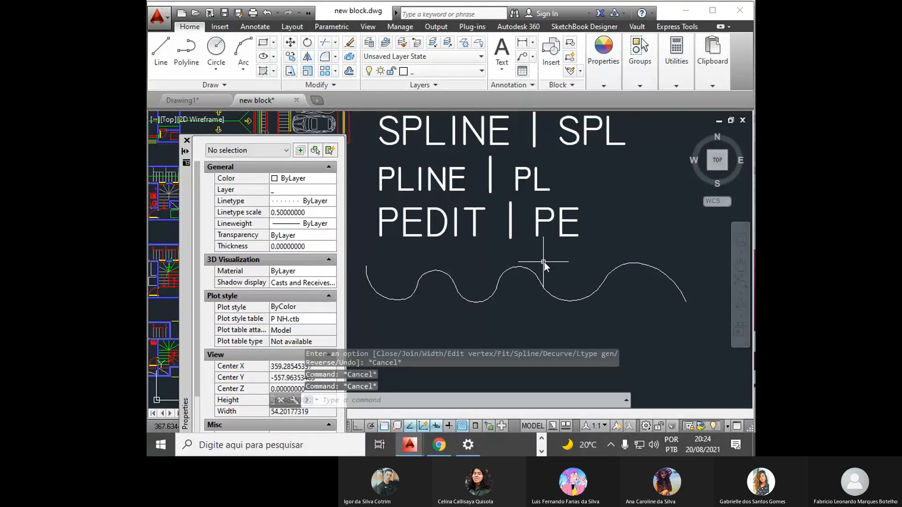
pyautogui.click(544, 262)
pyautogui.click(516, 291)
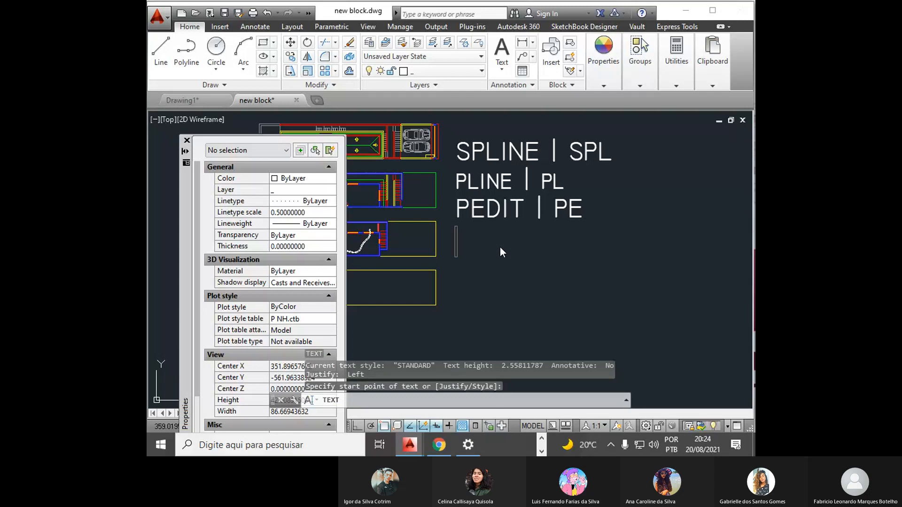
# - Write the single-line text "PE[] A[] S[]" below the PEDIT | PE label
pyautogui.write('PE')
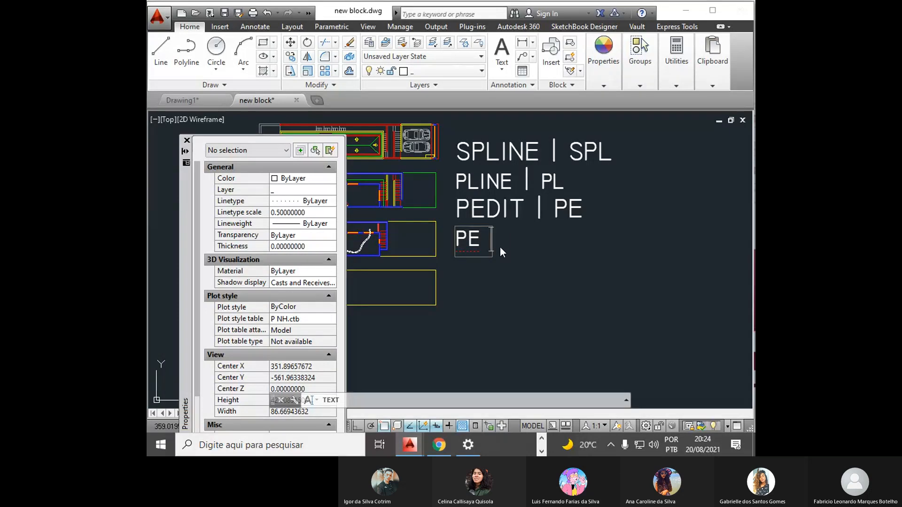
pyautogui.write('Enter')
pyautogui.hotkey('ctrl', 'shift', 'Left')
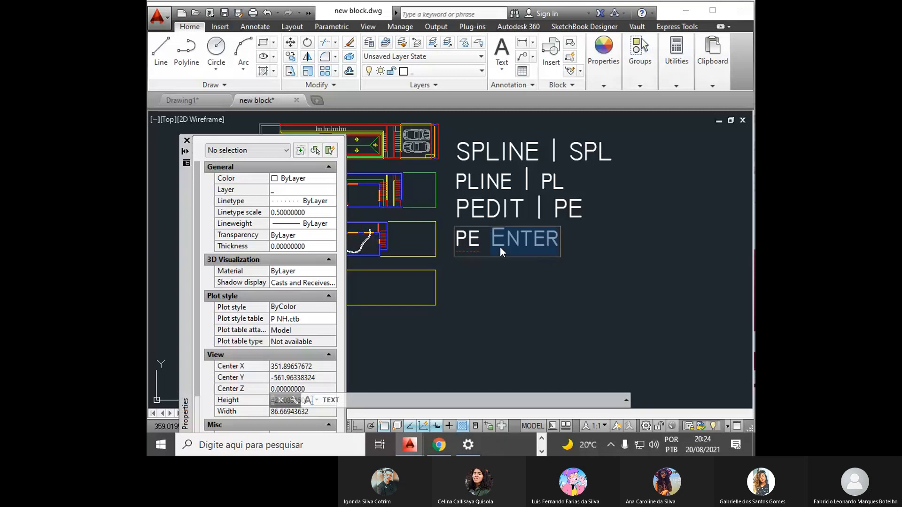
pyautogui.write('{')
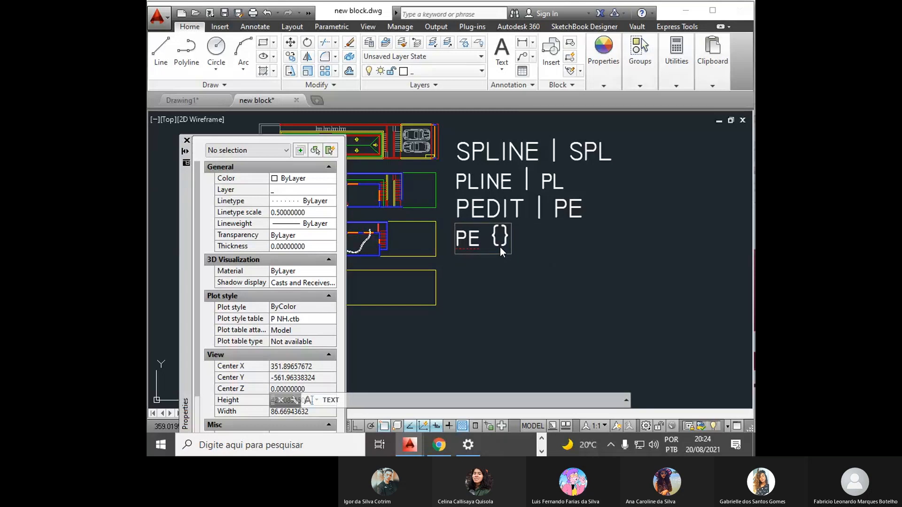
pyautogui.press('BackSpace')
pyautogui.press('BackSpace')
pyautogui.press('BackSpace')
pyautogui.write('[] A')
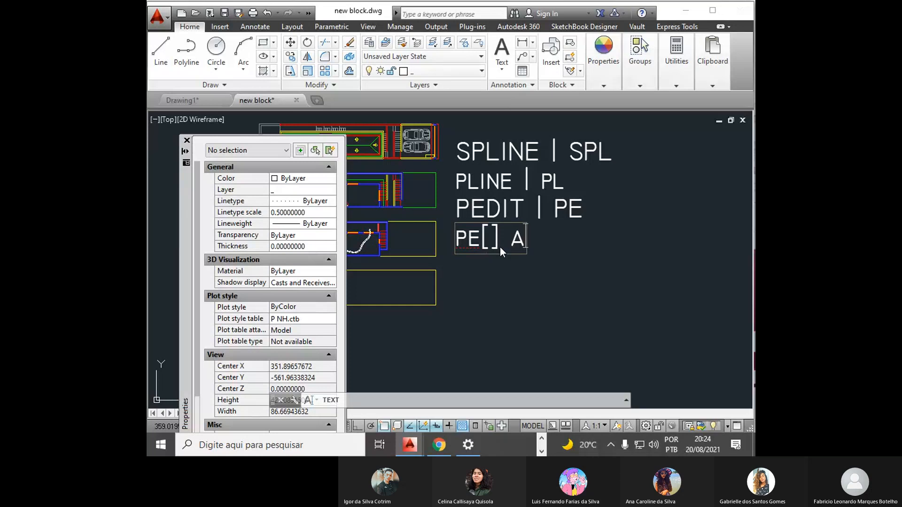
pyautogui.write('[] ')
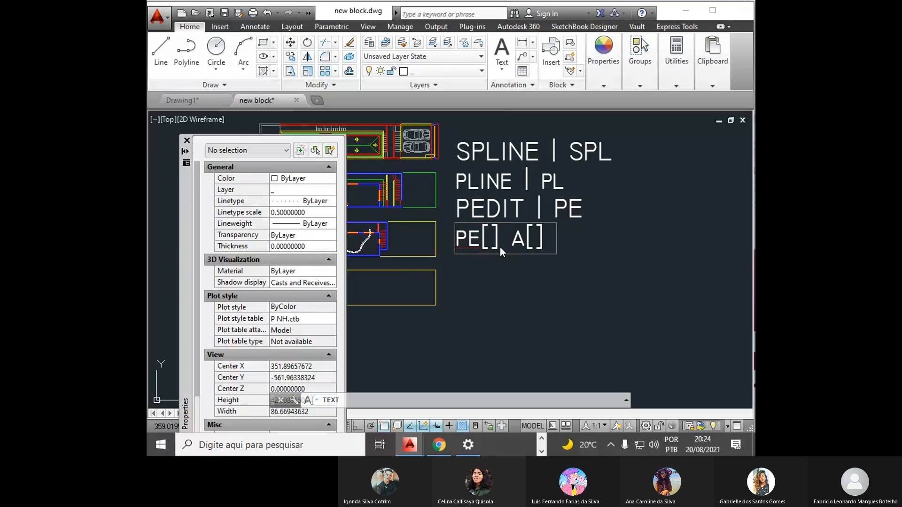
pyautogui.write('S[]')
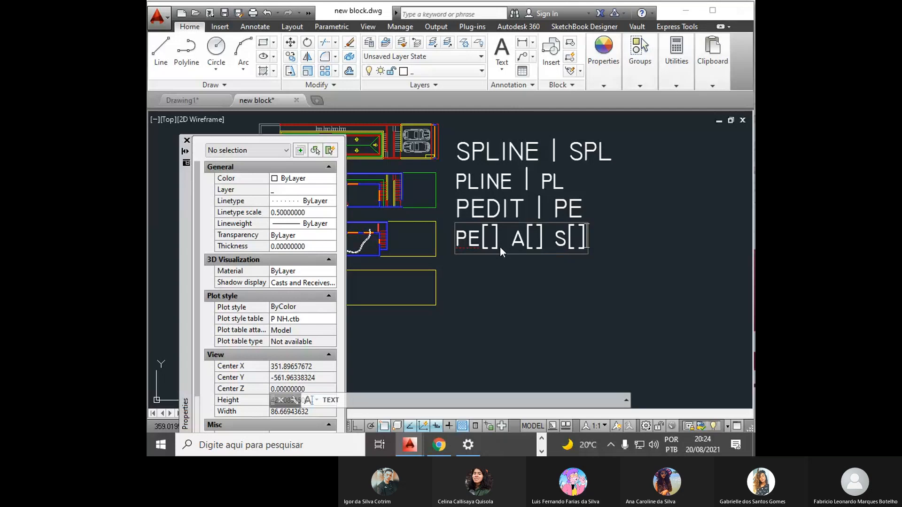
# - Add the text lines "PE[] W[]" and "PE[] F[]" below the first shortcut line and finish the text
pyautogui.press('Return')
pyautogui.write('PE')
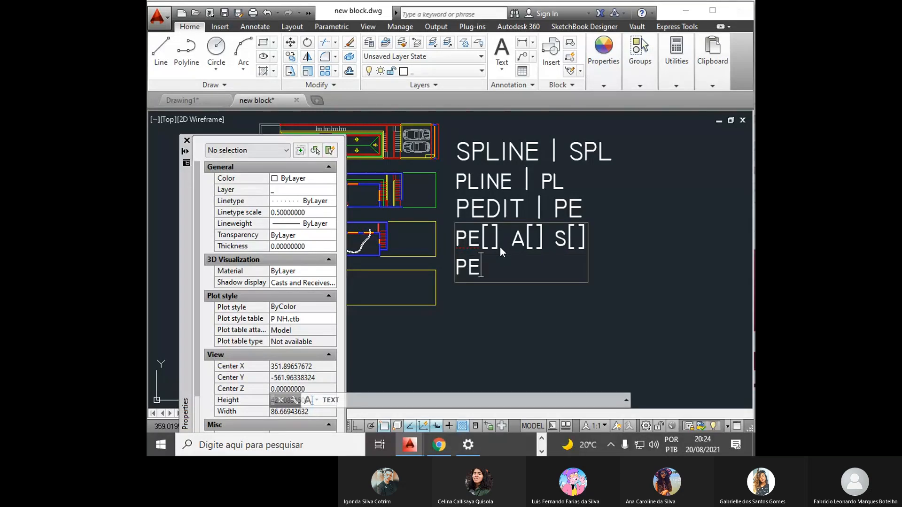
pyautogui.write('[] W[]')
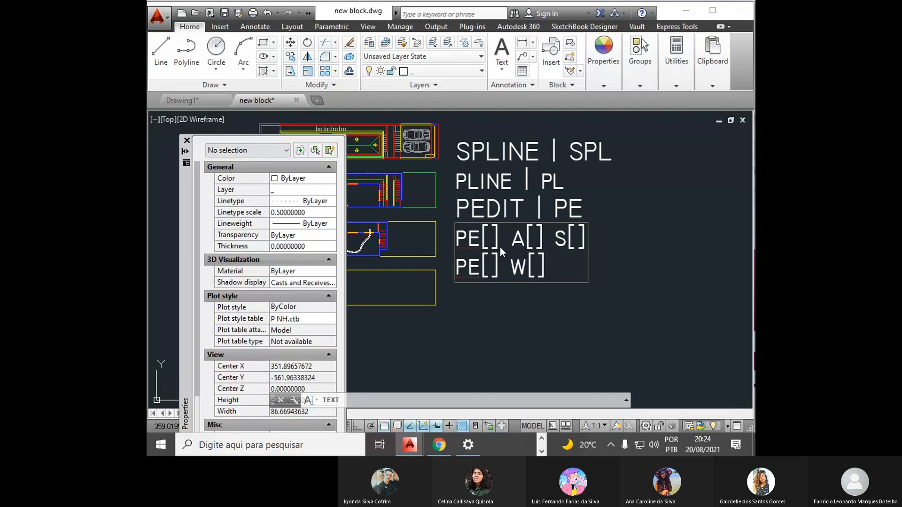
pyautogui.press('Return')
pyautogui.write('PE[] ')
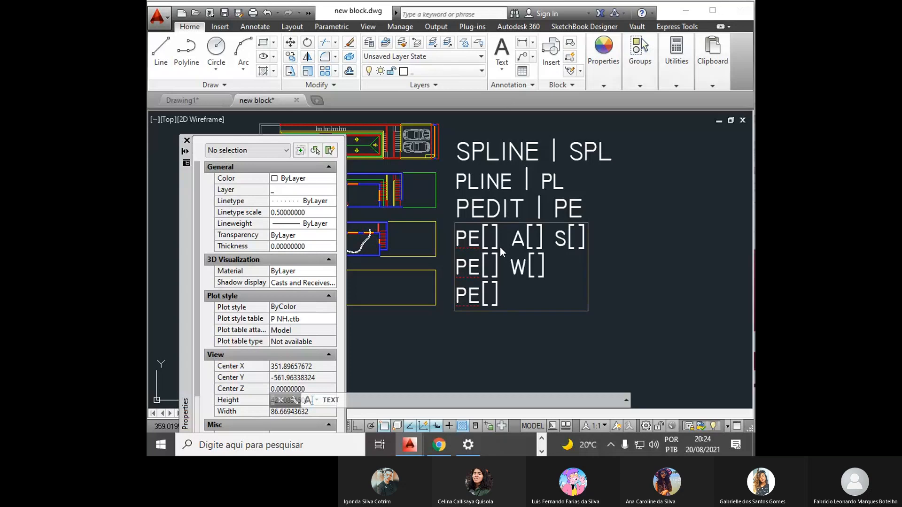
pyautogui.write('F[]')
pyautogui.press('Return')
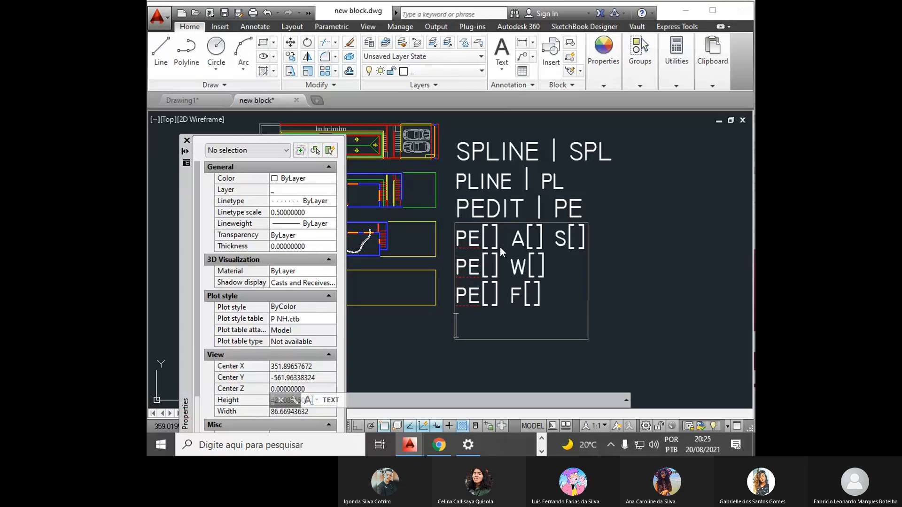
pyautogui.press('Return')
# - Append "- ARCO COM SEGUNDO PONTO" to the "PE[] A[] S[]" line
pyautogui.scroll(2, 500, 247)
pyautogui.scroll(-3, 503, 258)
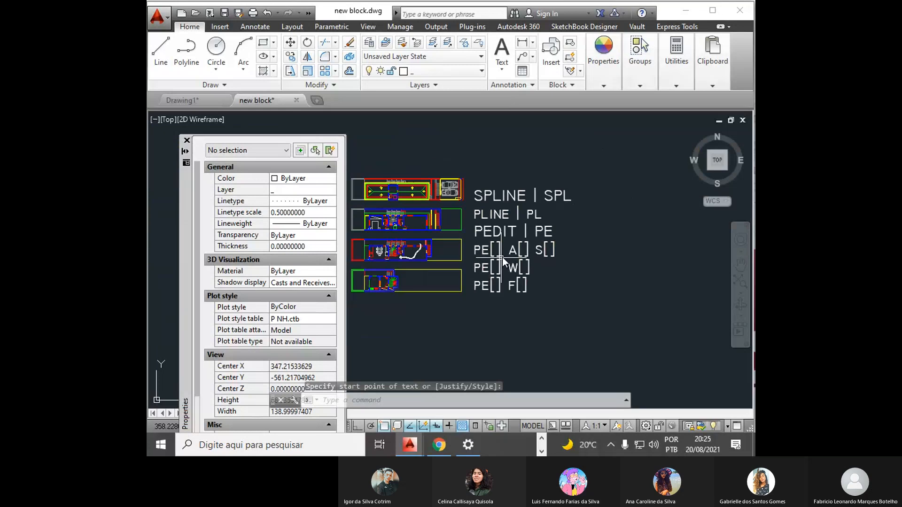
pyautogui.doubleClick(529, 246)
pyautogui.press('BackSpace')
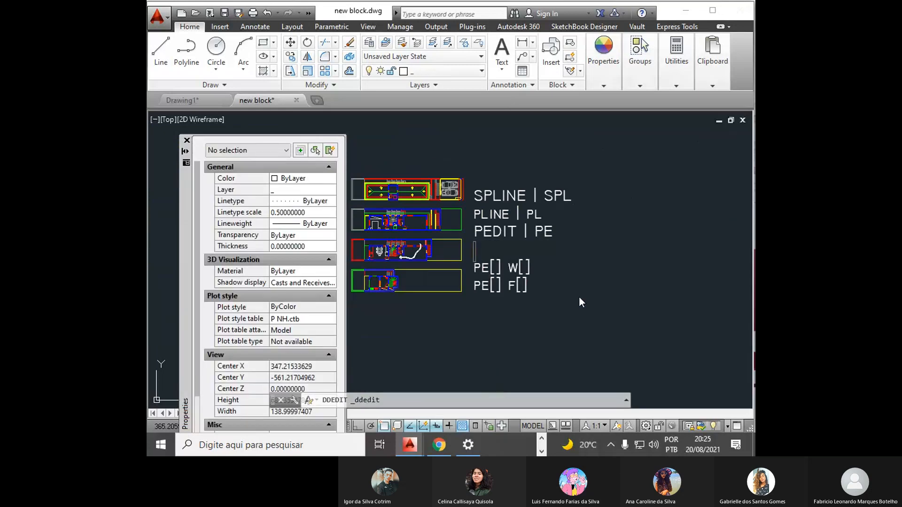
pyautogui.hotkey('ctrl', 'z')
pyautogui.press('BackSpace')
pyautogui.press('BackSpace')
pyautogui.hotkey('ctrl', 'z')
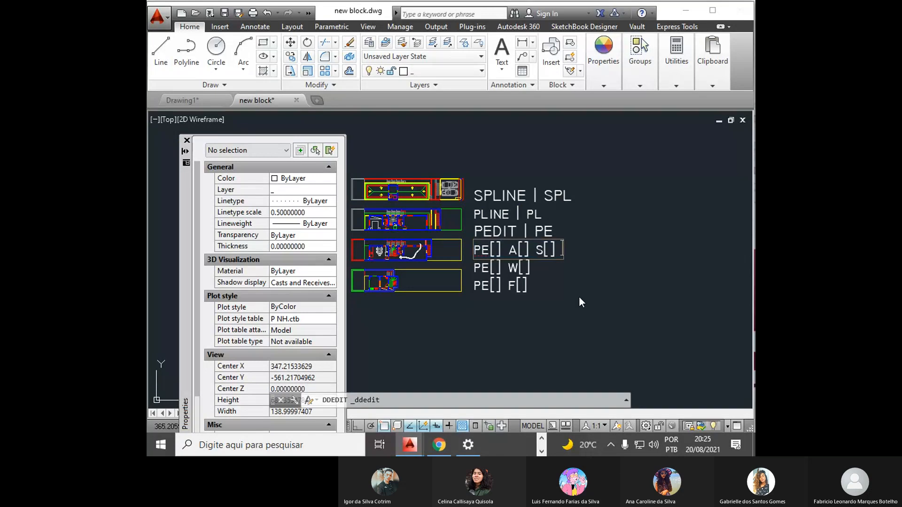
pyautogui.write('- ARCO C')
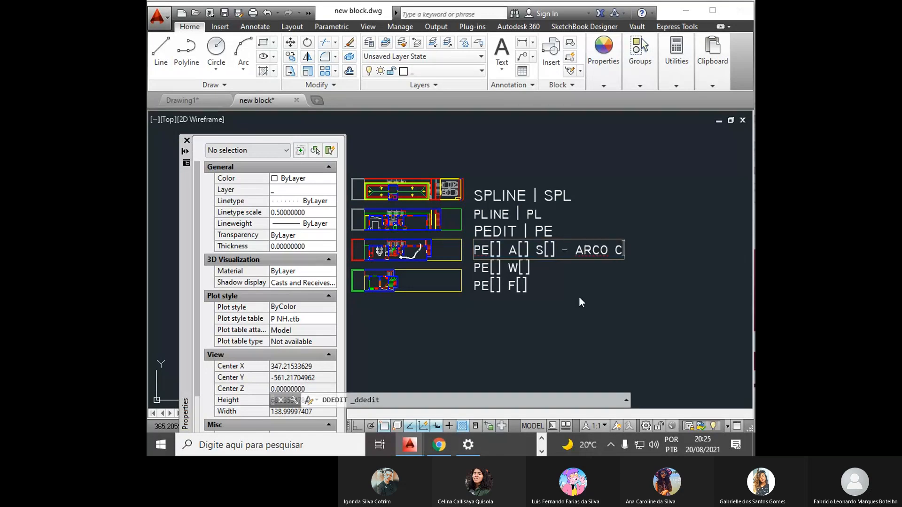
pyautogui.write('OM SEGUNDO PONTO')
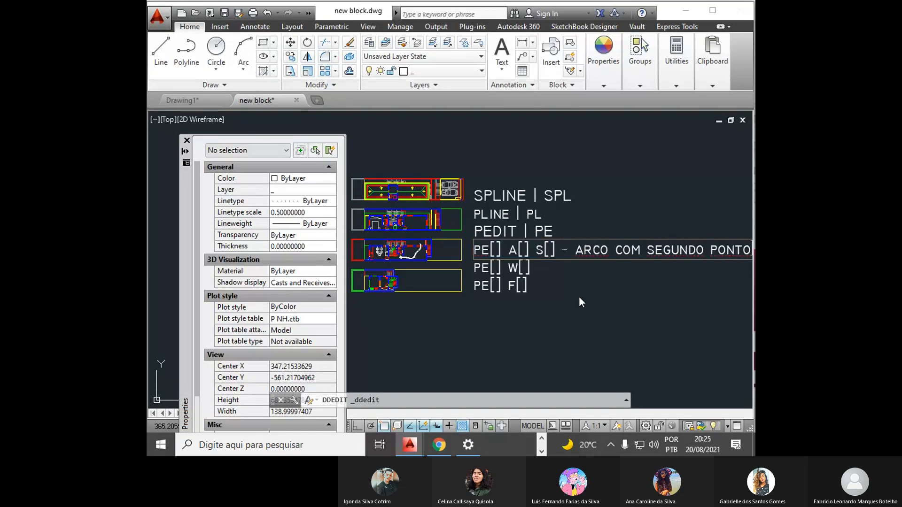
pyautogui.click(579, 298)
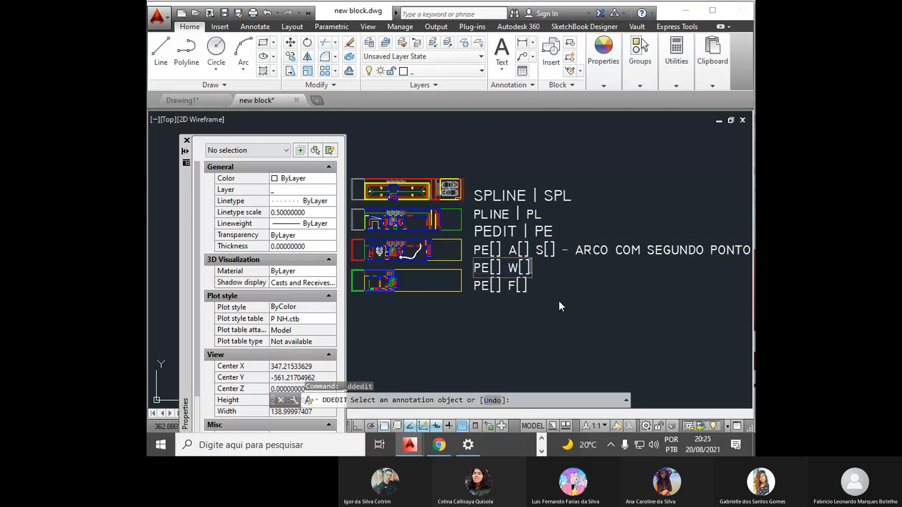
# - Append "- WIDTH = ESPESSURA" to the "PE[] W[]" line
pyautogui.write('- WIDTH')
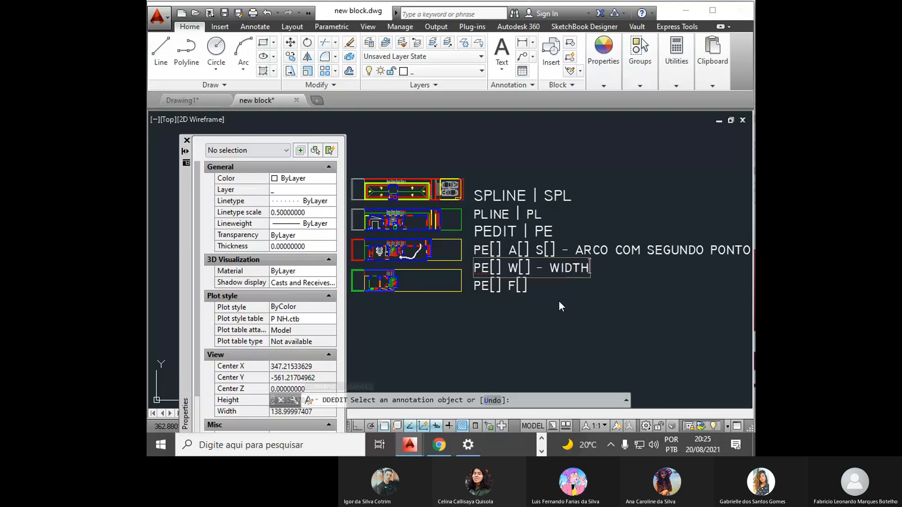
pyautogui.write(' = ESPE')
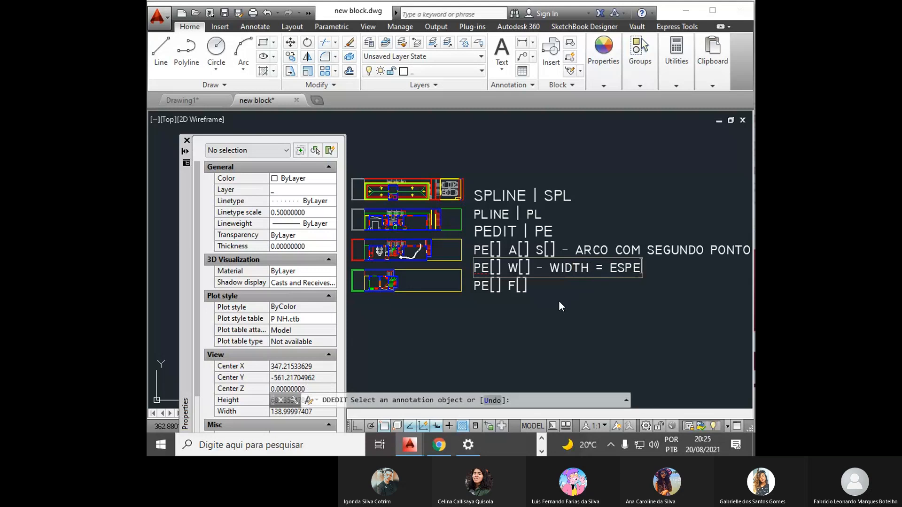
pyautogui.write('SSURA')
pyautogui.press('Return')
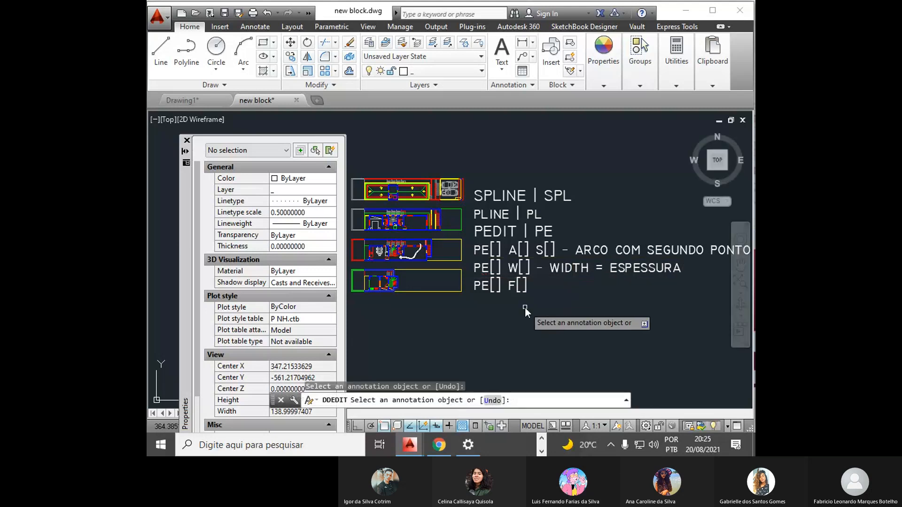
# - Append "- FIT = CRIA CURVATURA" to the "PE[] F[]" line and finish the text editing
pyautogui.click(525, 306)
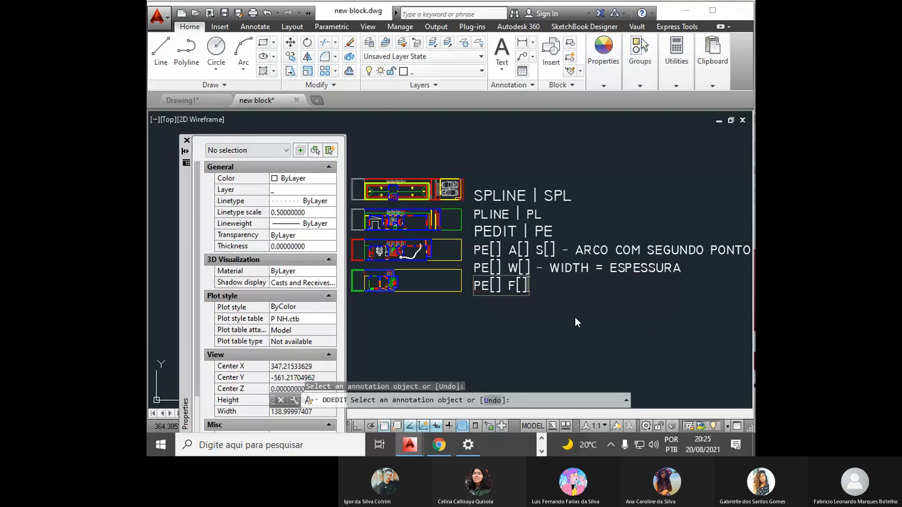
pyautogui.write('- FIT = ')
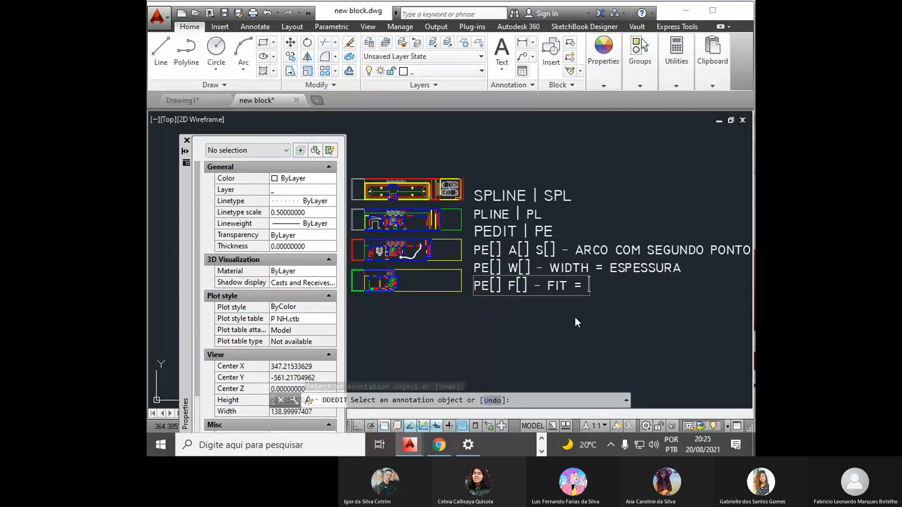
pyautogui.write('CURVATU')
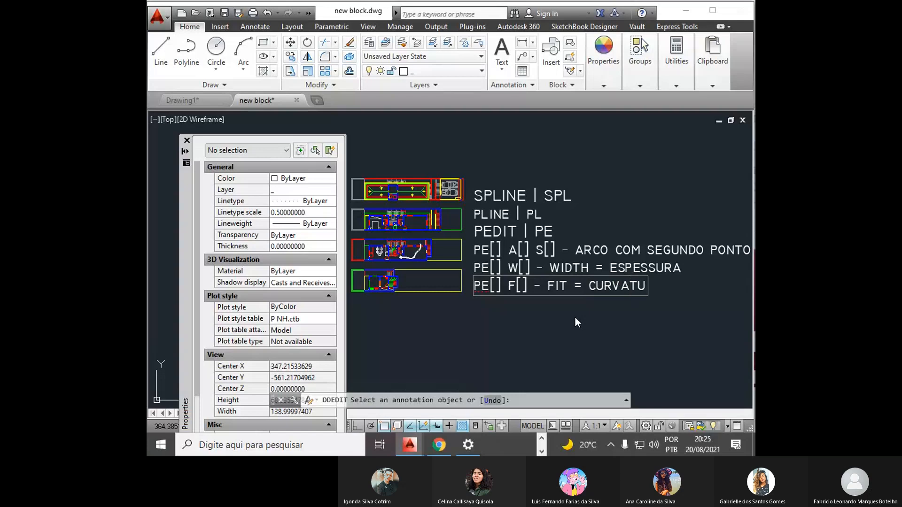
pyautogui.write('RA')
pyautogui.write('CRIA')
pyautogui.press('Return')
pyautogui.press('Return')
pyautogui.moveTo(558, 312); pyautogui.dragTo(497, 318, button='middle')
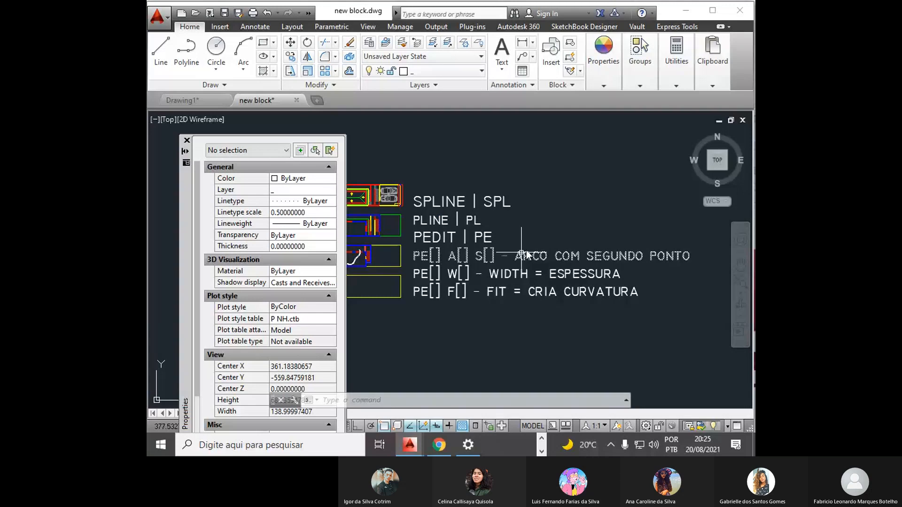
pyautogui.moveTo(521, 253); pyautogui.dragTo(651, 225, button='middle')
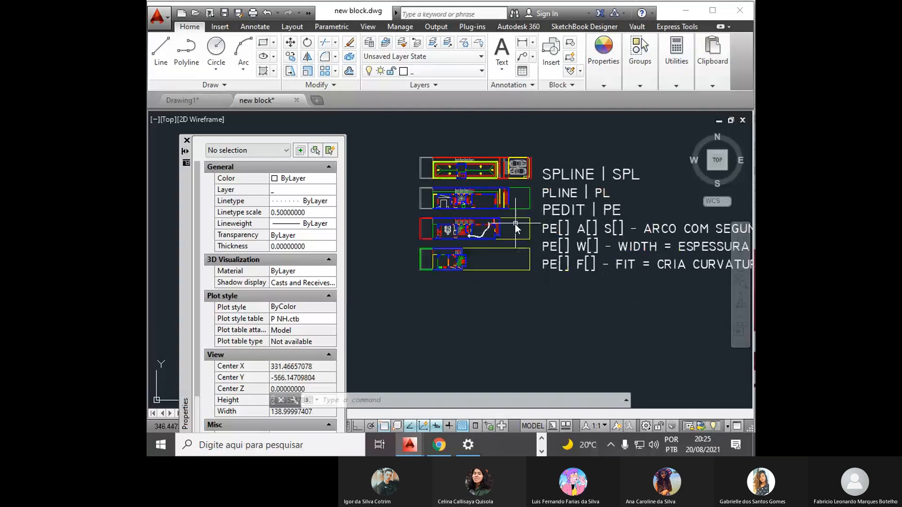
pyautogui.scroll(8, 515, 224)
pyautogui.moveTo(481, 222); pyautogui.dragTo(479, 242, button='middle')
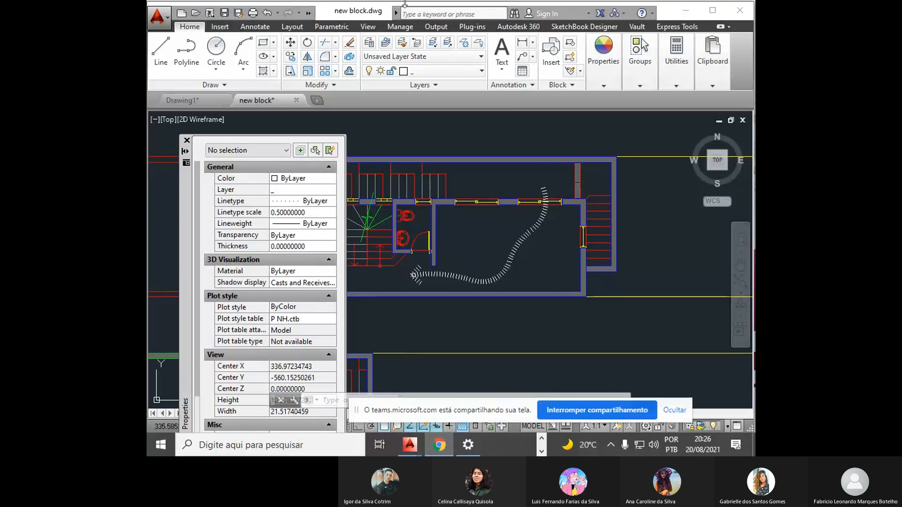
# - Minimise the AutoCAD and Windows Settings windows and hide the screen-sharing notice
pyautogui.click(686, 10)
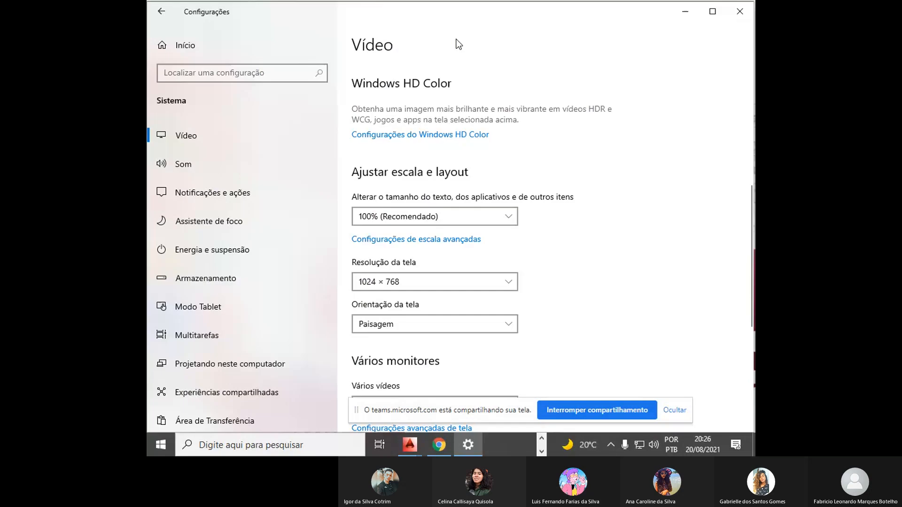
pyautogui.click(688, 12)
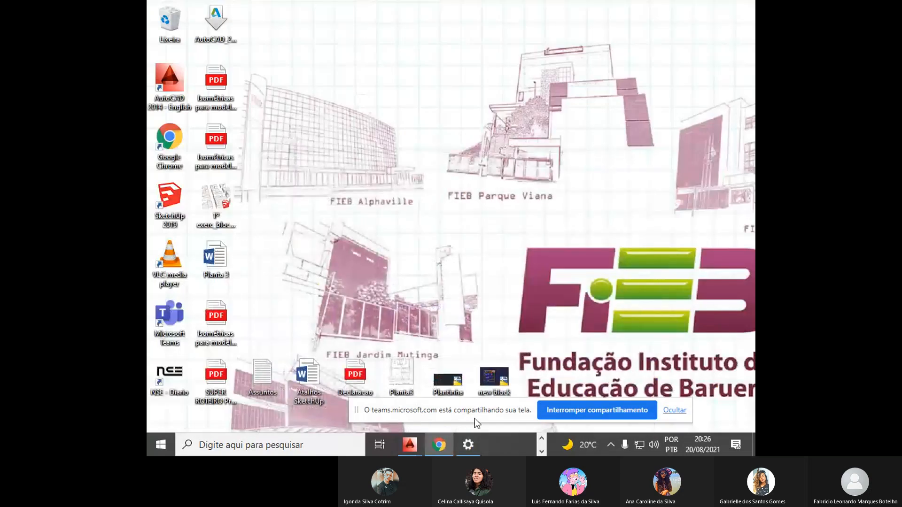
pyautogui.click(674, 410)
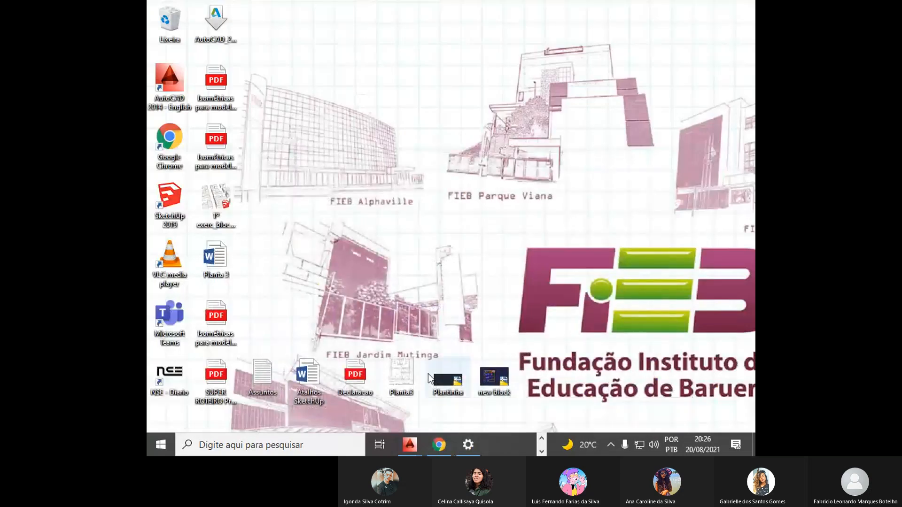
# - Switch to Google Chrome and bring up the open Gmail page
pyautogui.click(542, 452)
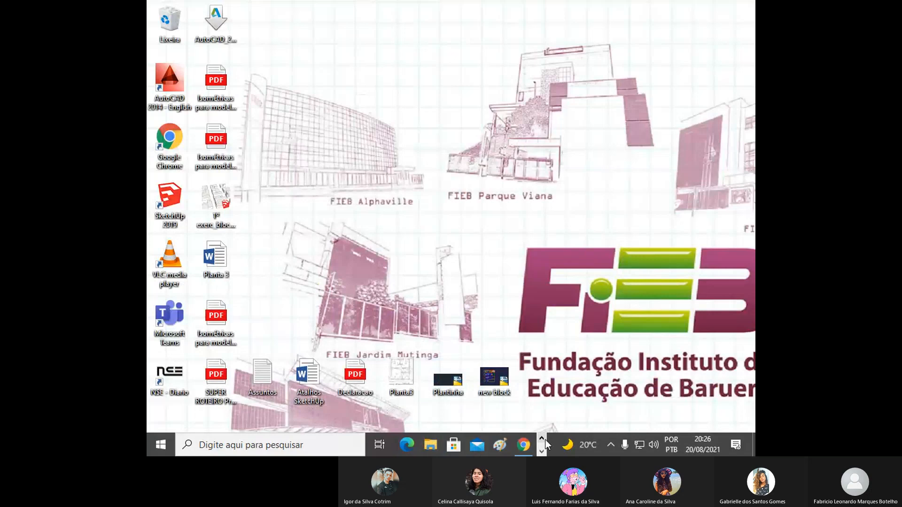
pyautogui.click(524, 445)
pyautogui.click(511, 13)
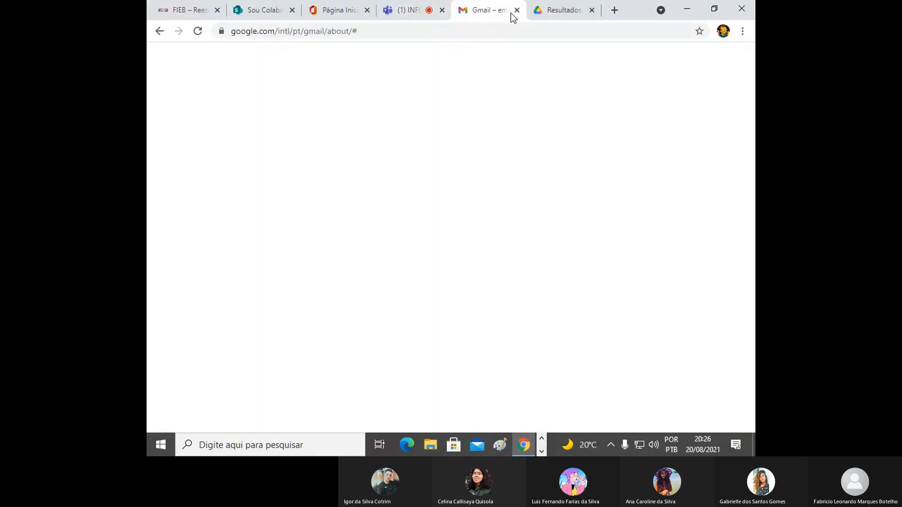
pyautogui.hotkey('ctrl', 'Tab')
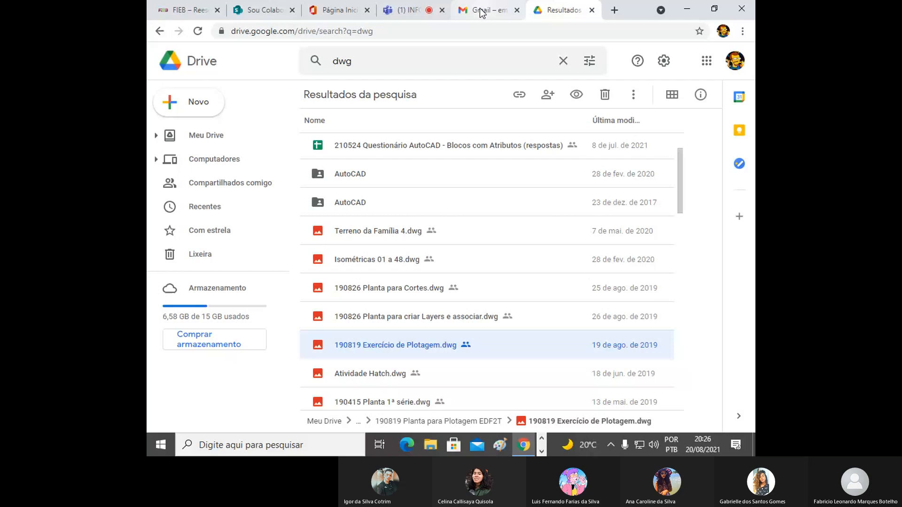
pyautogui.click(481, 13)
# - Search the web for "google" in place of the Gmail page and show the image results
pyautogui.hotkey('ctrl', 'l')
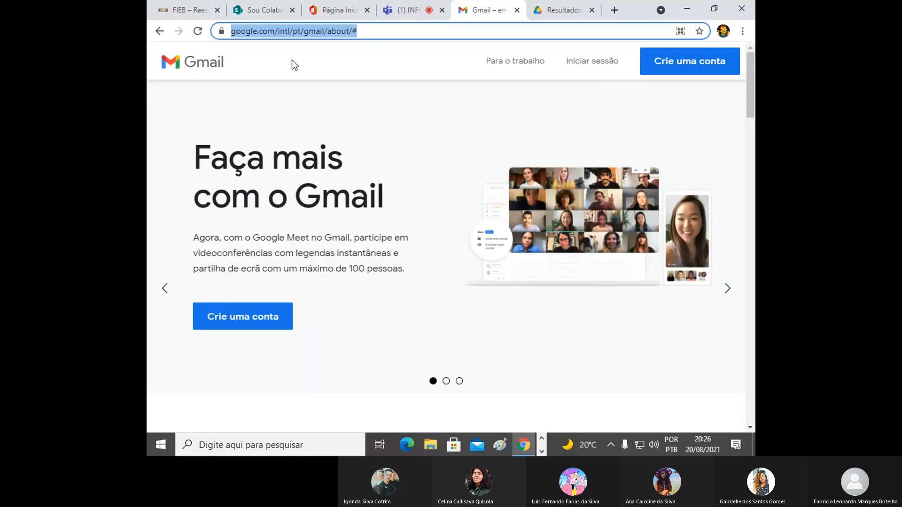
pyautogui.write('google')
pyautogui.press('Return')
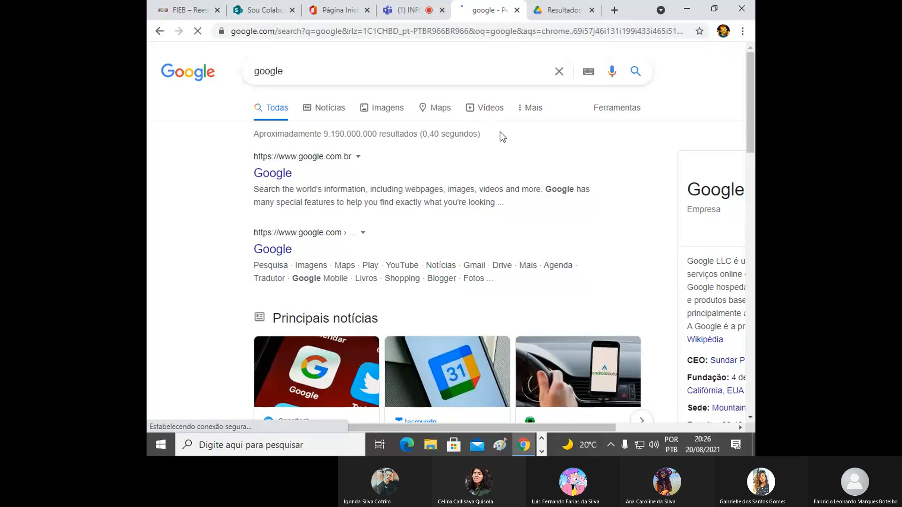
pyautogui.click(376, 107)
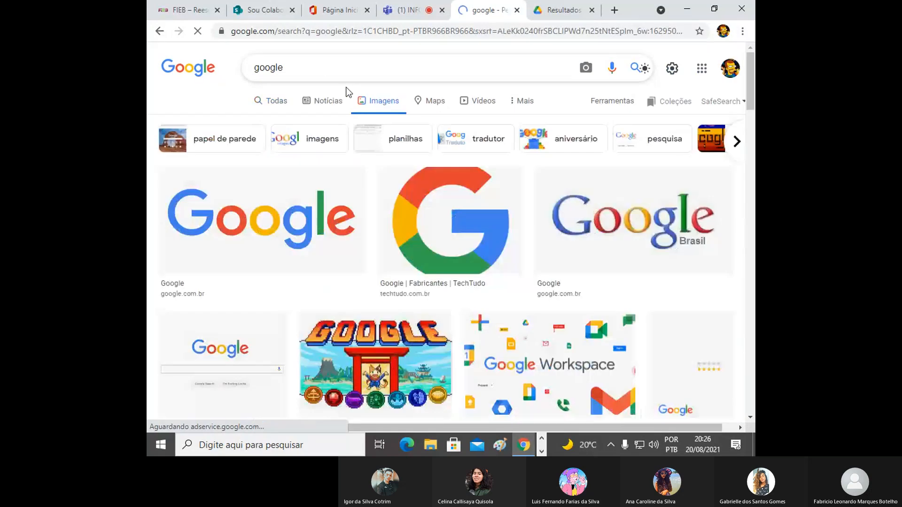
# - Search Google Images for "planta de circulação" and look through the floor plan results
pyautogui.tripleClick(328, 68)
pyautogui.write('planta de c')
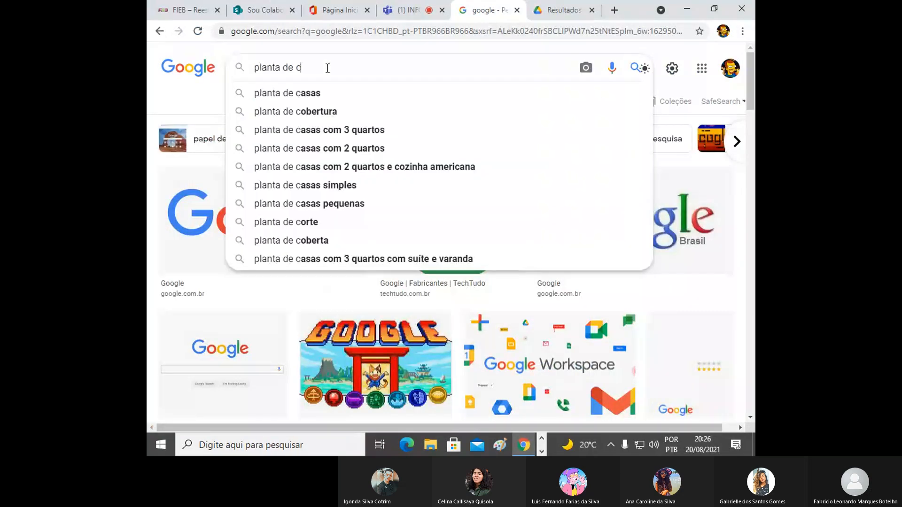
pyautogui.write('irculação')
pyautogui.press('Return')
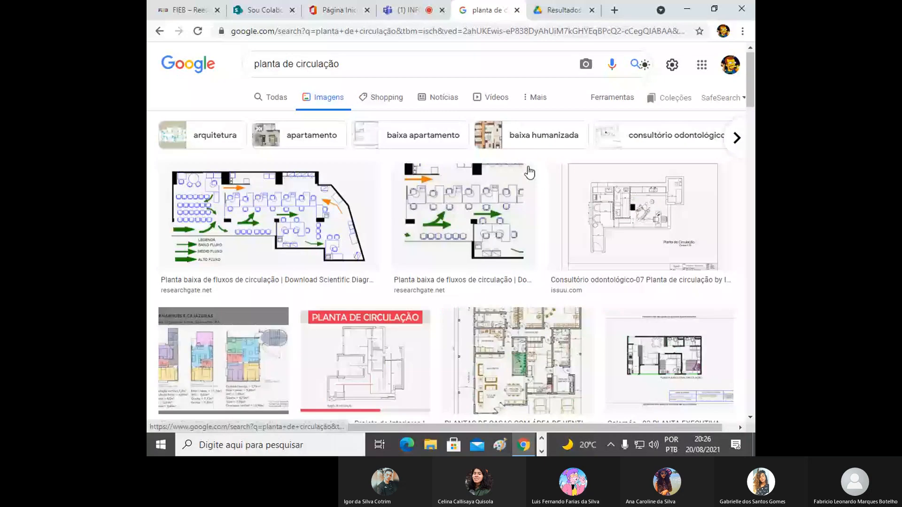
pyautogui.scroll(-2, 298, 147)
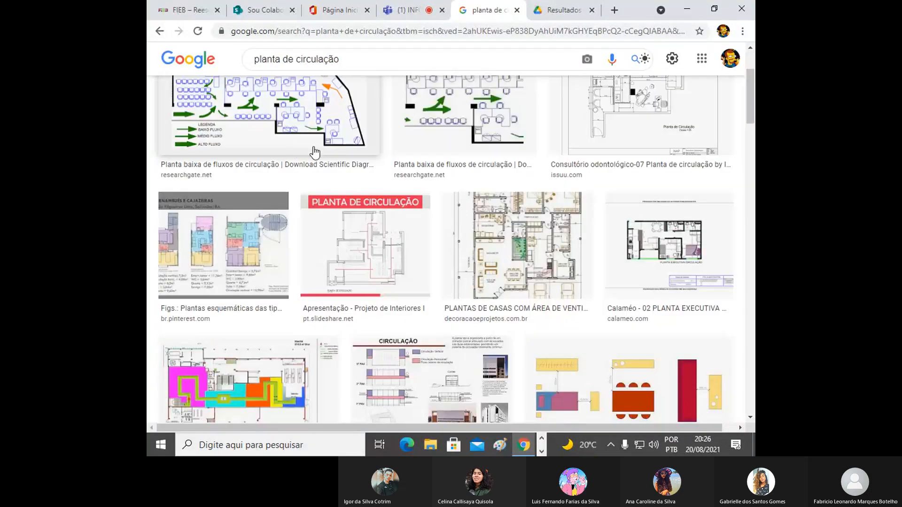
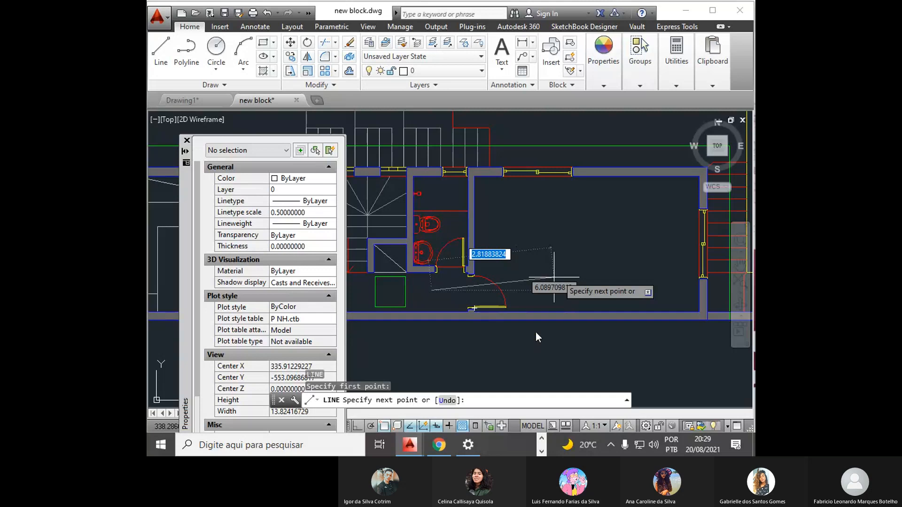
# - With ortho on, draw a line horizontally through the room's doorway and continue it vertically up into the room
pyautogui.press('F8')
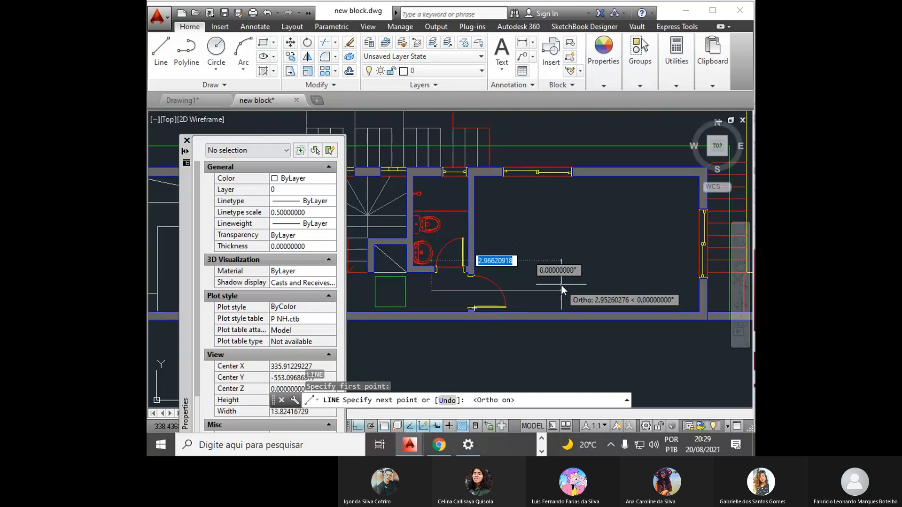
pyautogui.click(556, 288)
pyautogui.click(557, 211)
pyautogui.press('Return')
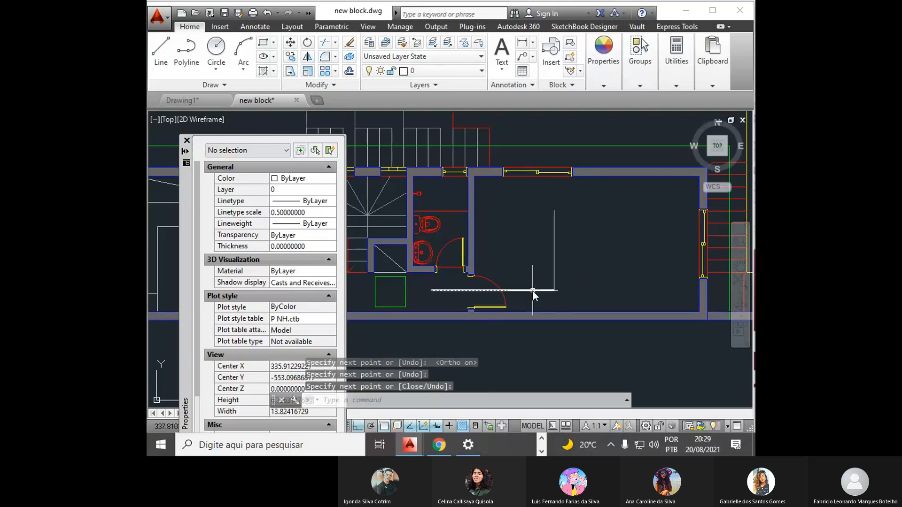
# - Highlight the two perpendicular lines in the room to examine them as separate objects, and clear the selection
pyautogui.scroll(2, 477, 264)
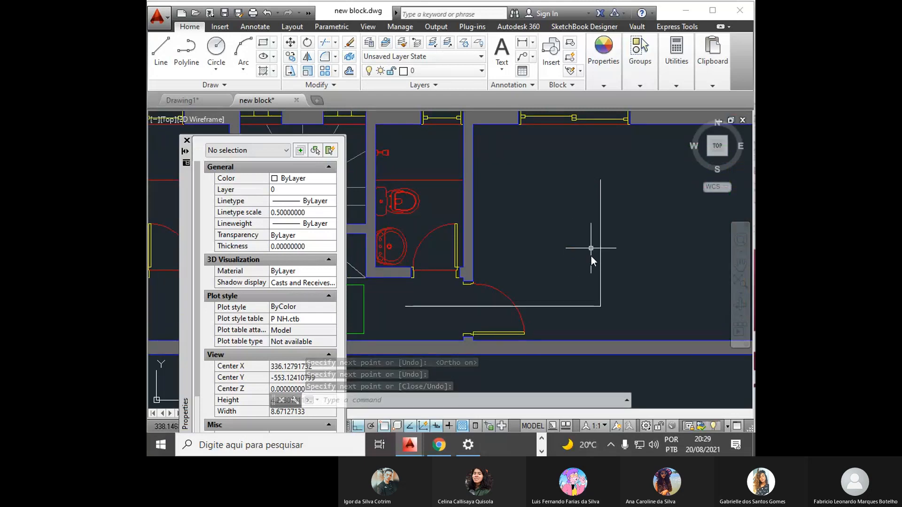
pyautogui.click(611, 323)
pyautogui.click(546, 270)
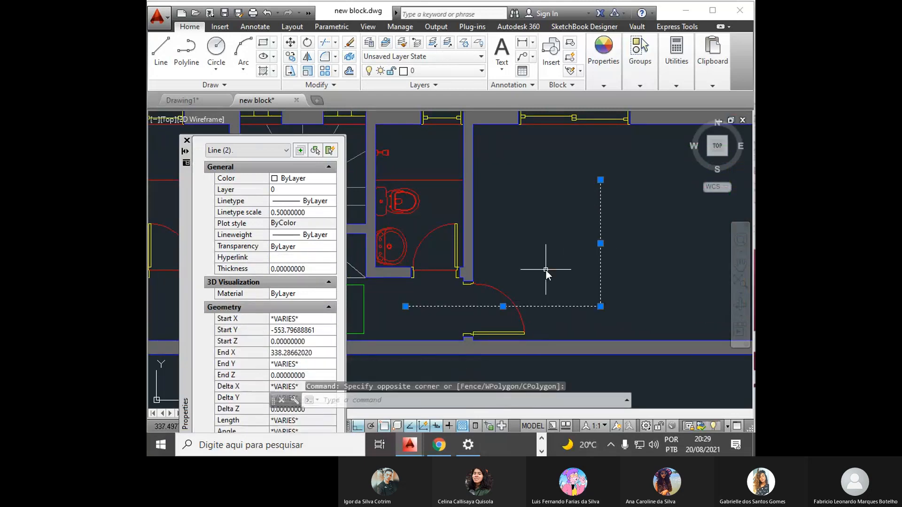
pyautogui.press('Escape')
pyautogui.press('Escape')
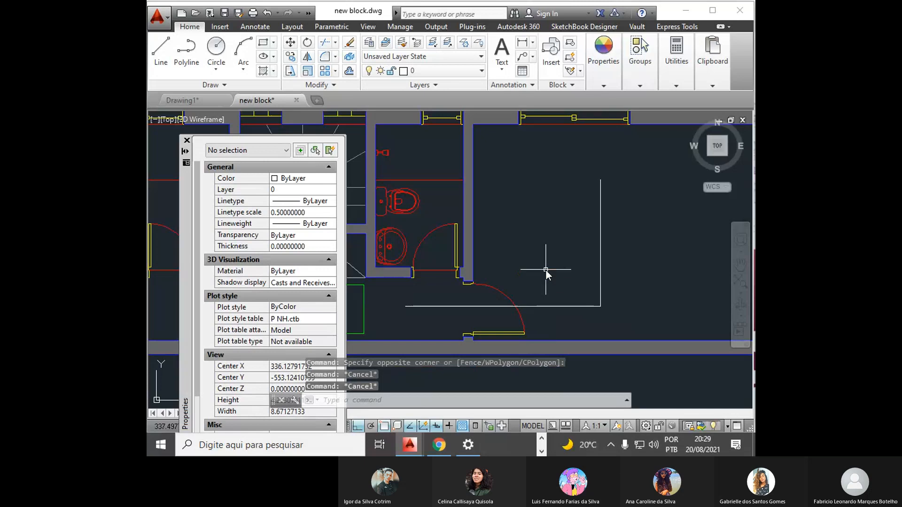
# - Fillet the corner between the horizontal and vertical lines with a radius of 1
pyautogui.write('F')
pyautogui.press('Return')
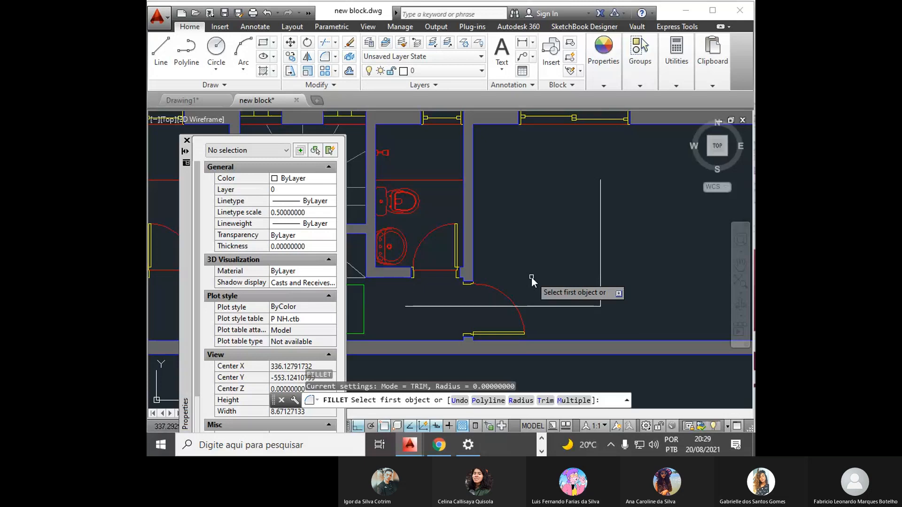
pyautogui.write('r')
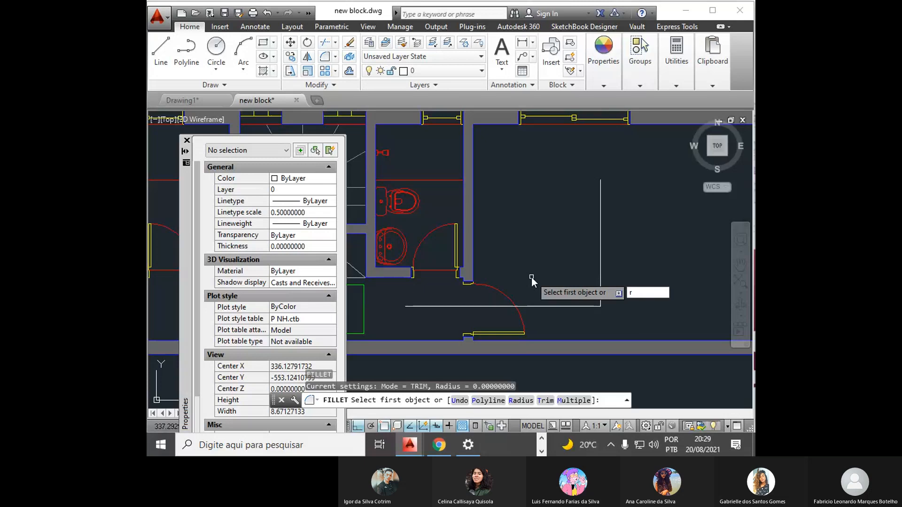
pyautogui.press('Return')
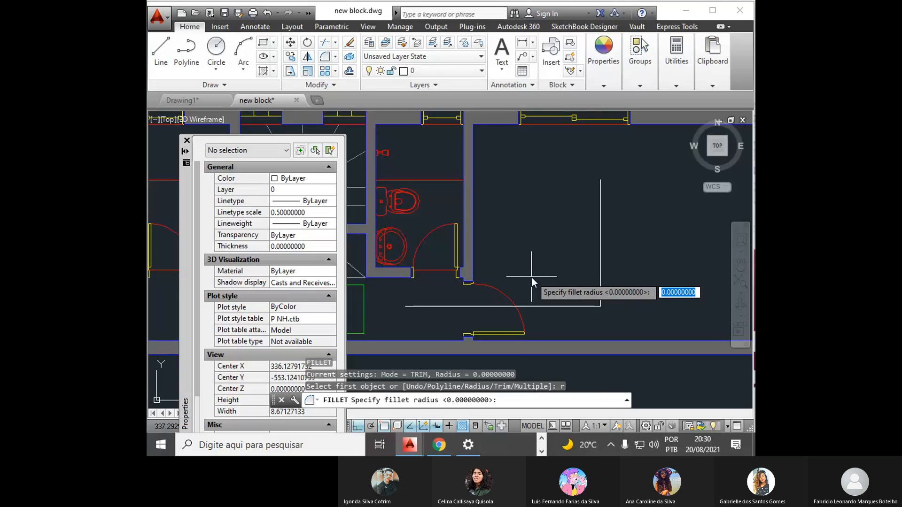
pyautogui.write('1')
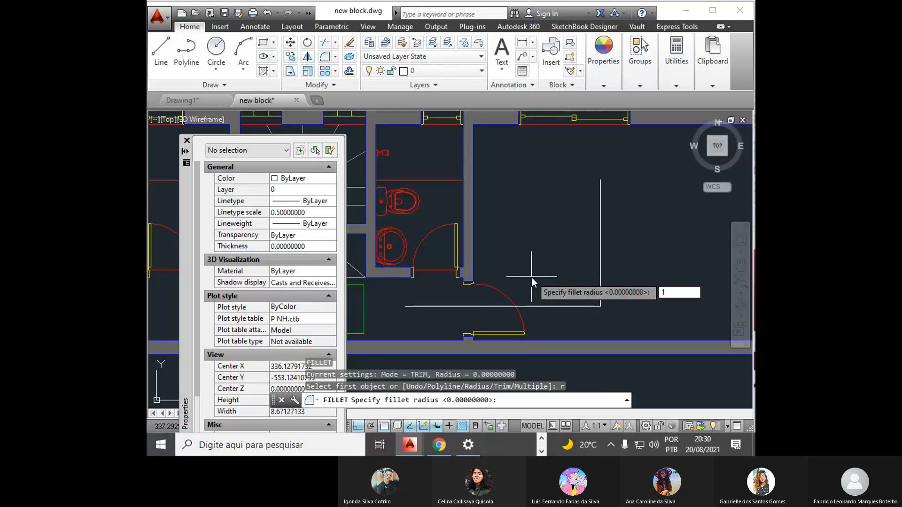
pyautogui.press('Return')
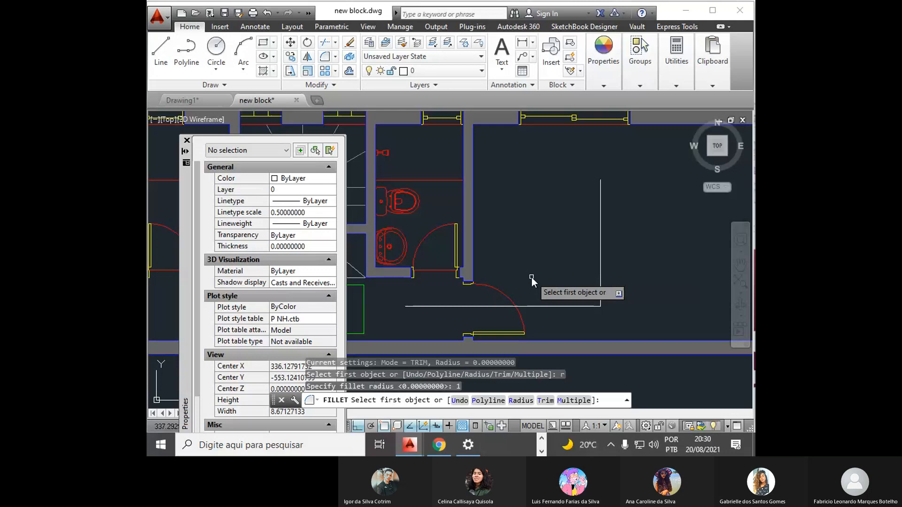
pyautogui.click(481, 306)
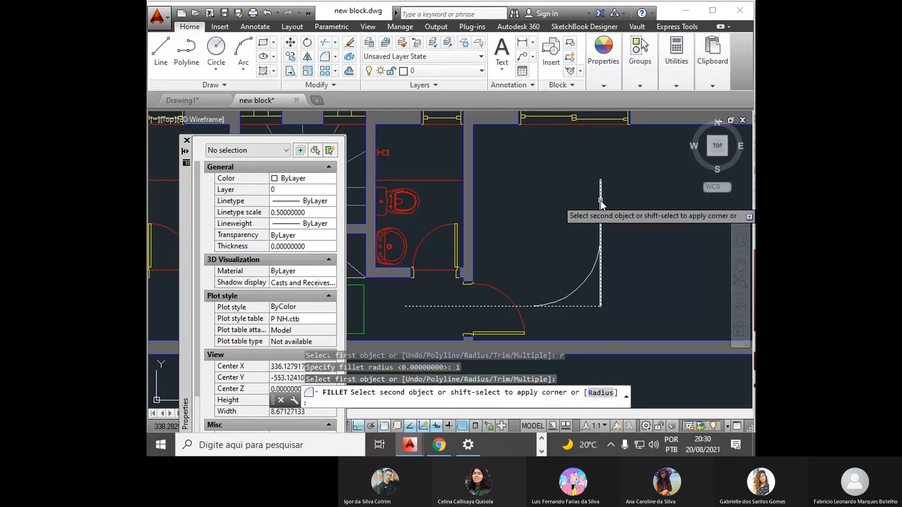
pyautogui.click(601, 203)
# - Select the fillet arc to examine how its centre and end points relate to the radius, and clear the selection
pyautogui.click(572, 293)
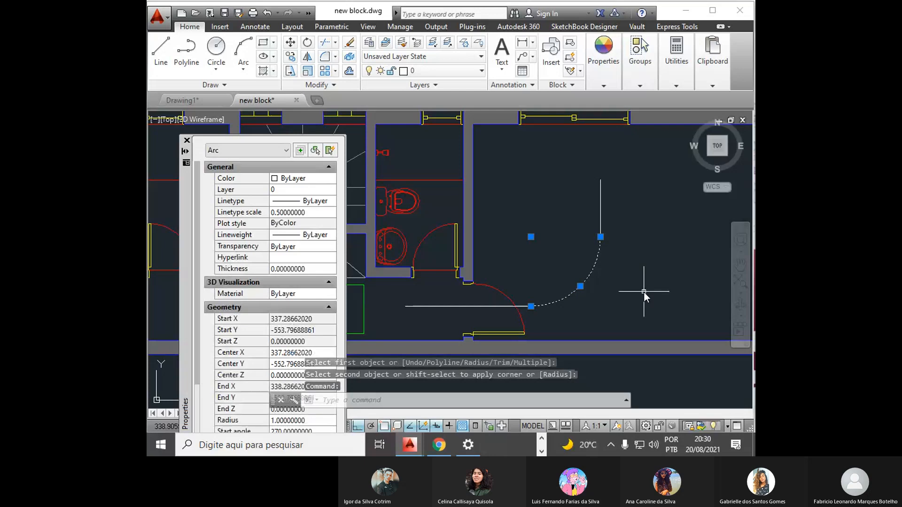
pyautogui.click(511, 224)
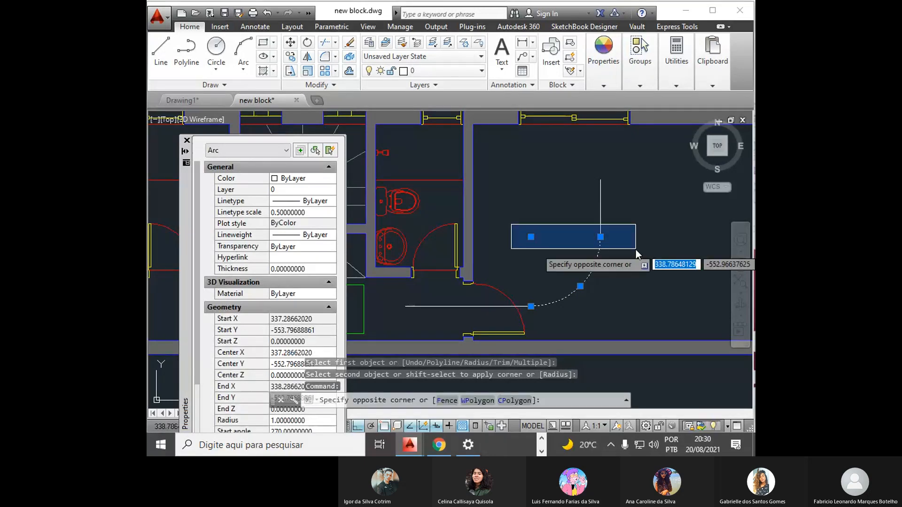
pyautogui.click(636, 249)
pyautogui.click(518, 224)
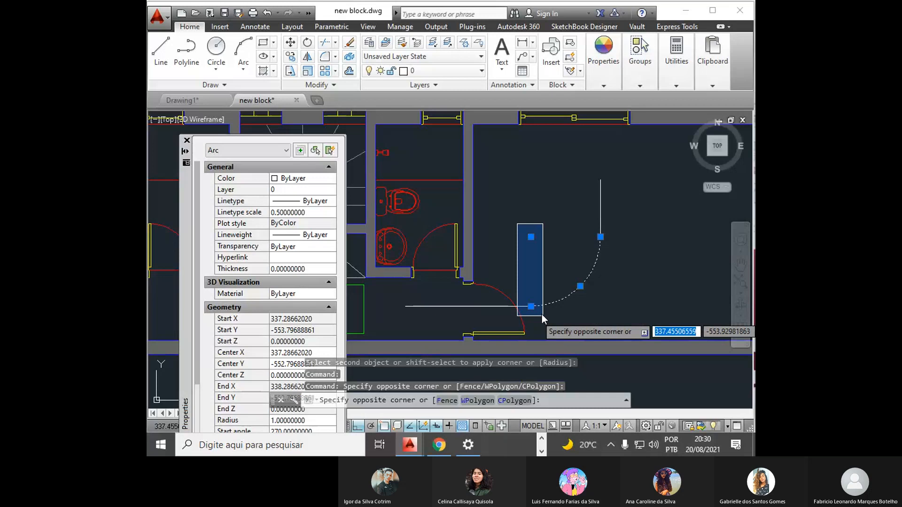
pyautogui.click(542, 314)
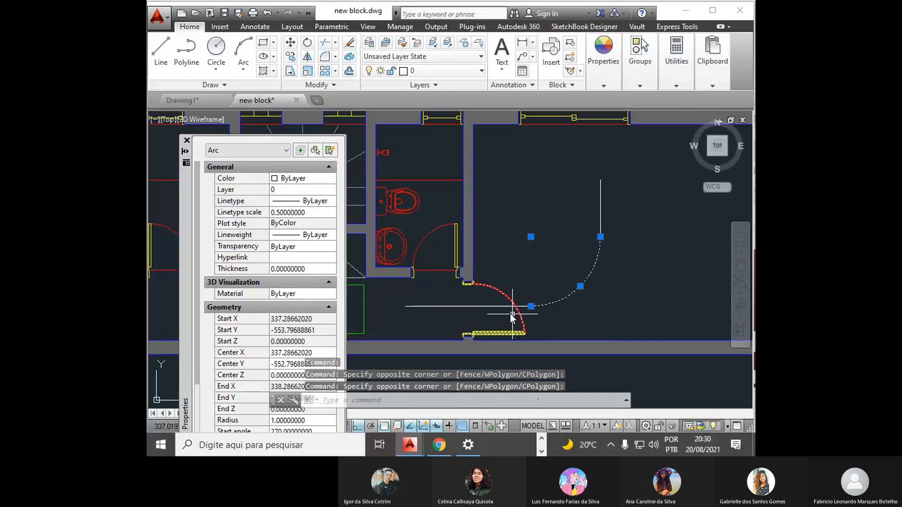
pyautogui.press('Escape')
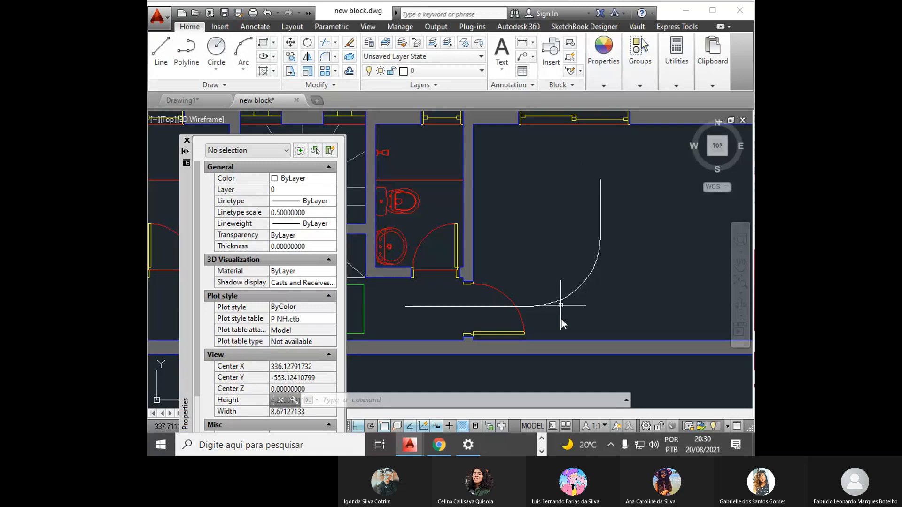
# - Erase the fillet arc and fillet the same two lines again with a radius of 0.5
pyautogui.click(580, 299)
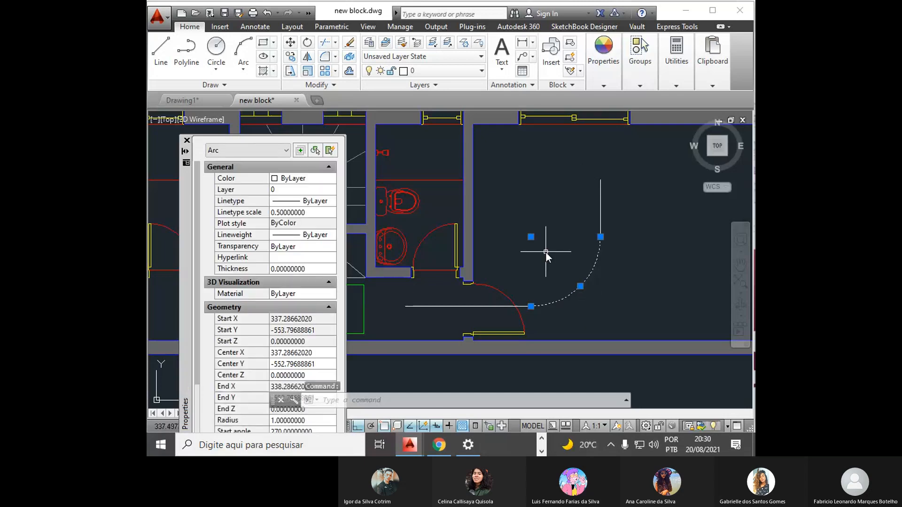
pyautogui.press('Delete')
pyautogui.write('f')
pyautogui.press('Return')
pyautogui.write('r')
pyautogui.press('Return')
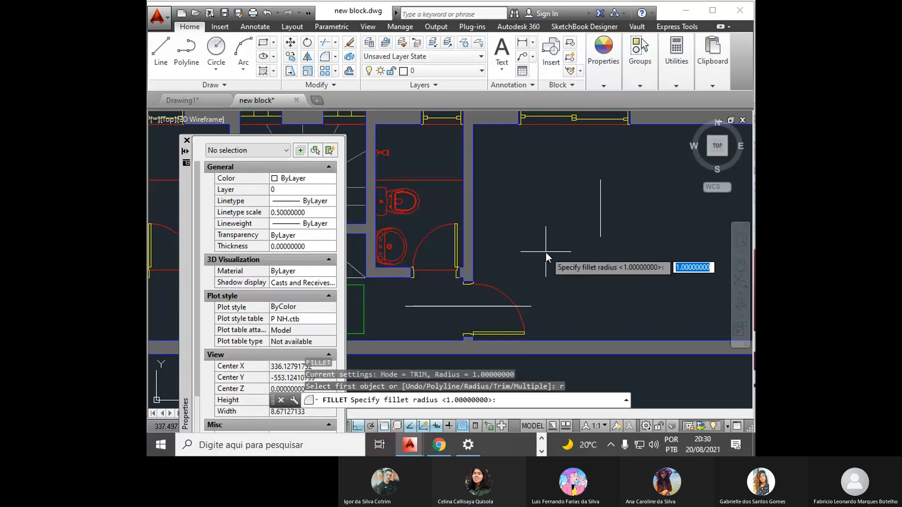
pyautogui.write('.5')
pyautogui.press('Return')
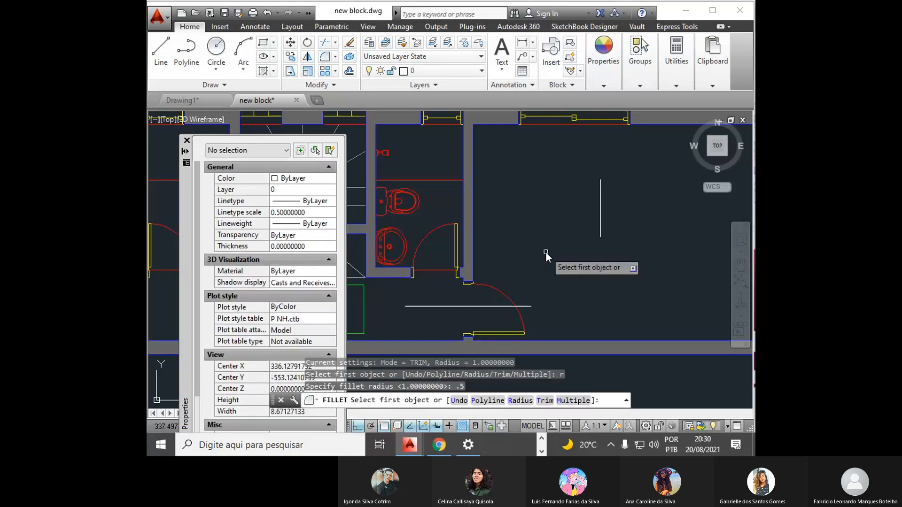
pyautogui.click(493, 307)
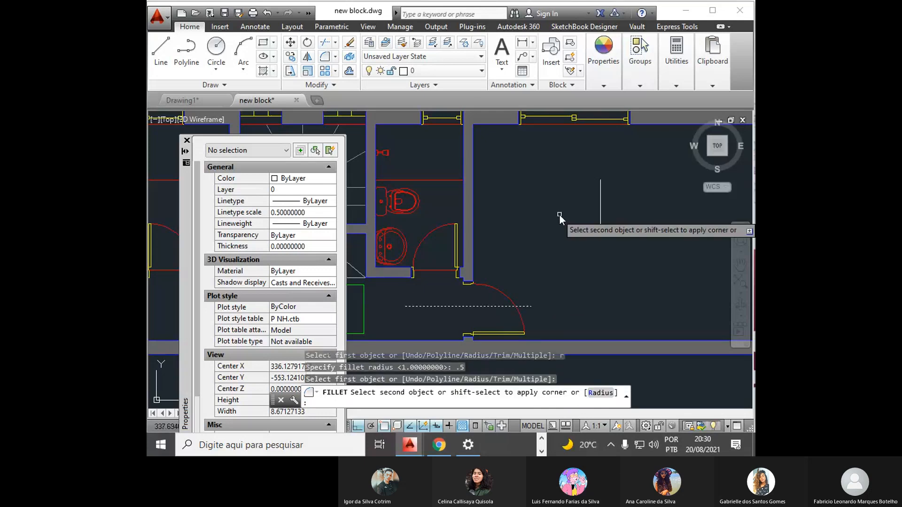
pyautogui.click(602, 224)
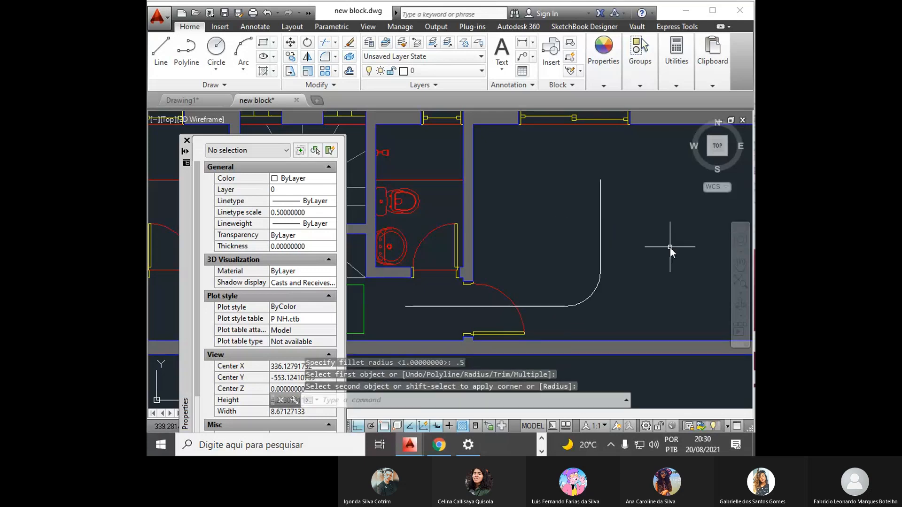
# - Erase the rounded corner's arc and rejoin the two lines in a sharp corner with Fillet at radius 0
pyautogui.scroll(-2, 519, 269)
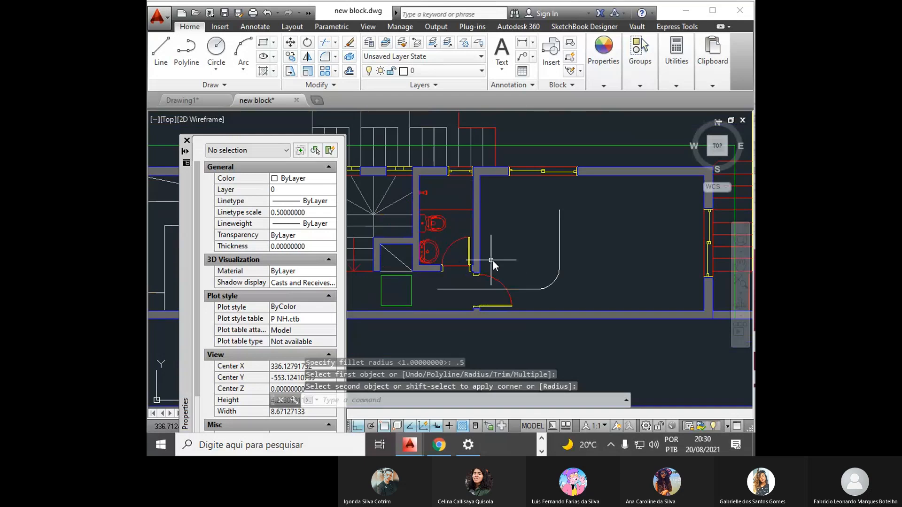
pyautogui.click(556, 283)
pyautogui.press('Delete')
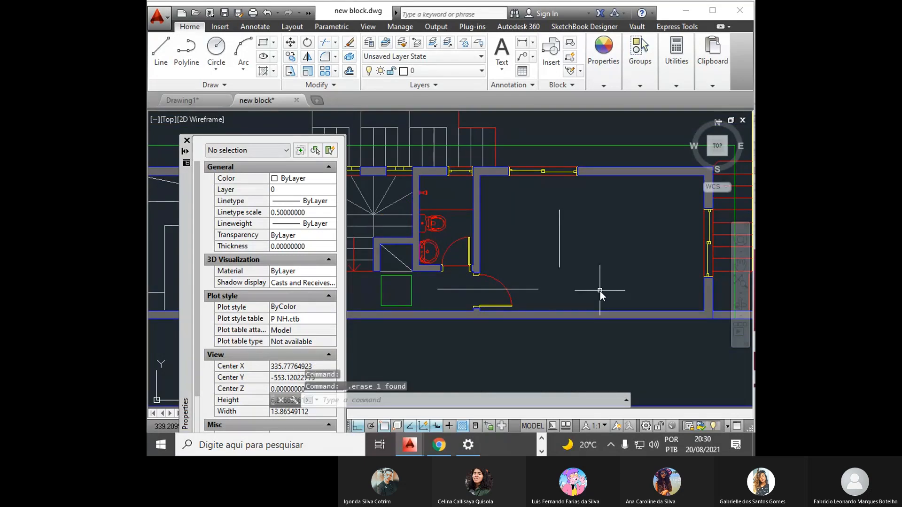
pyautogui.write('f')
pyautogui.press('Return')
pyautogui.write('r')
pyautogui.press('Return')
pyautogui.write('0')
pyautogui.press('Return')
pyautogui.click(528, 290)
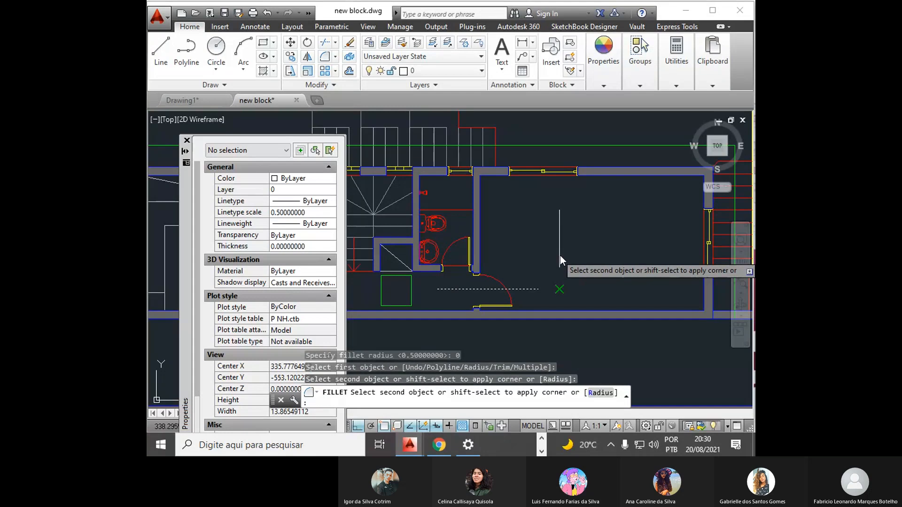
pyautogui.click(560, 256)
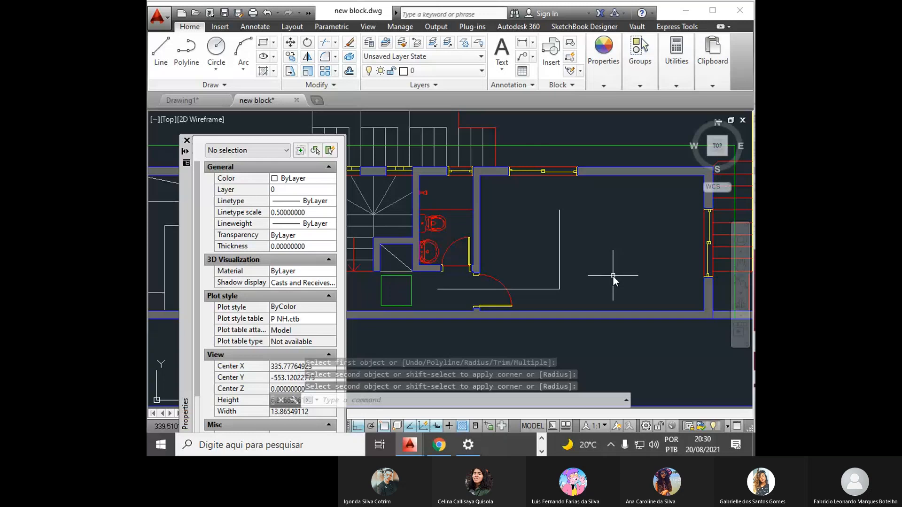
pyautogui.click(688, 11)
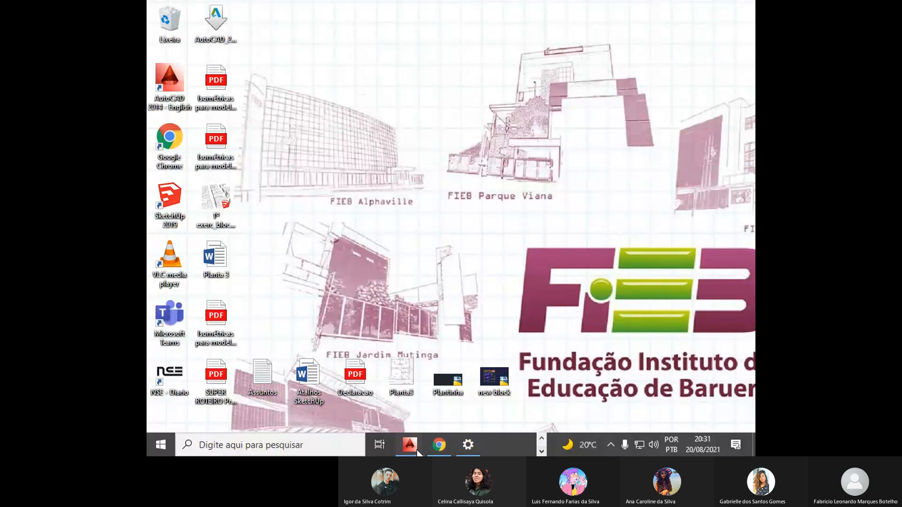
pyautogui.click(417, 451)
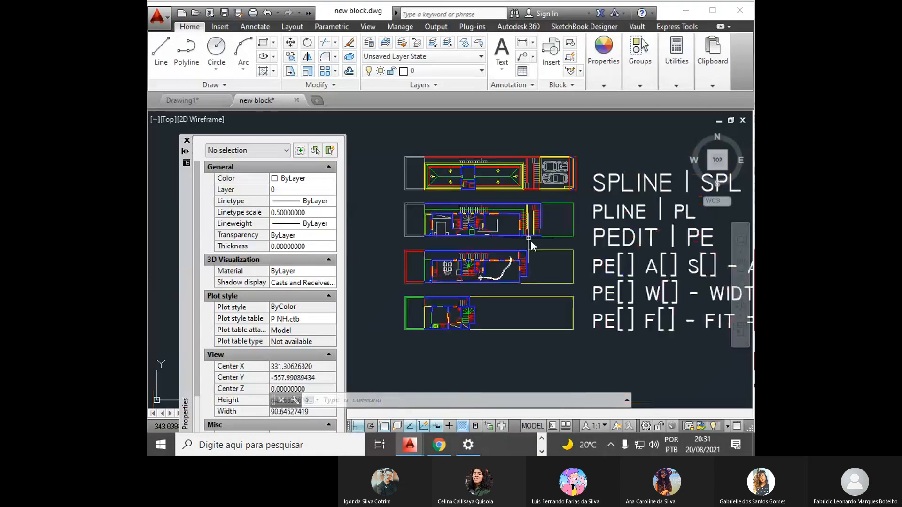
# - Add the single-line text note "F[] R[] - FILLET COM RAIO" directly below the PEDIT Fit note
pyautogui.moveTo(737, 374)
pyautogui.mouseDown(button='middle')
pyautogui.moveTo(515, 276)
pyautogui.moveTo(568, 338)
pyautogui.mouseUp(button='middle')
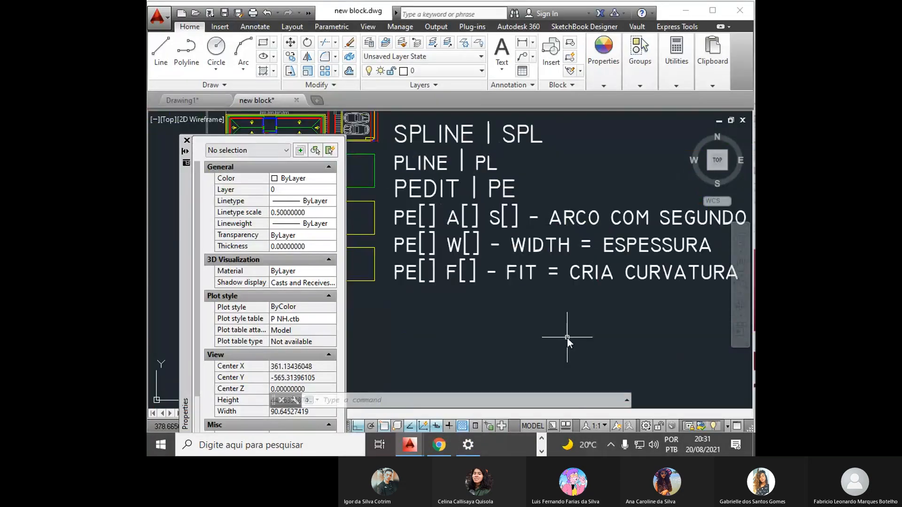
pyautogui.write('dt')
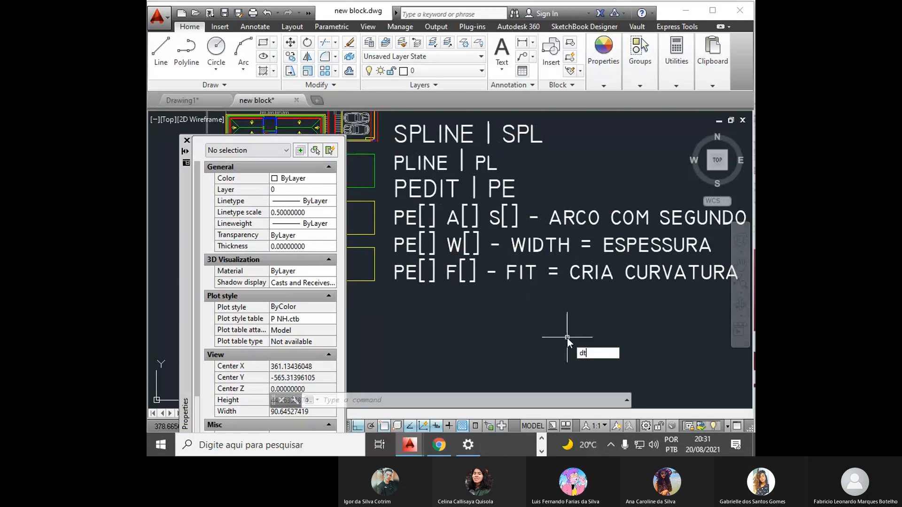
pyautogui.press('Return')
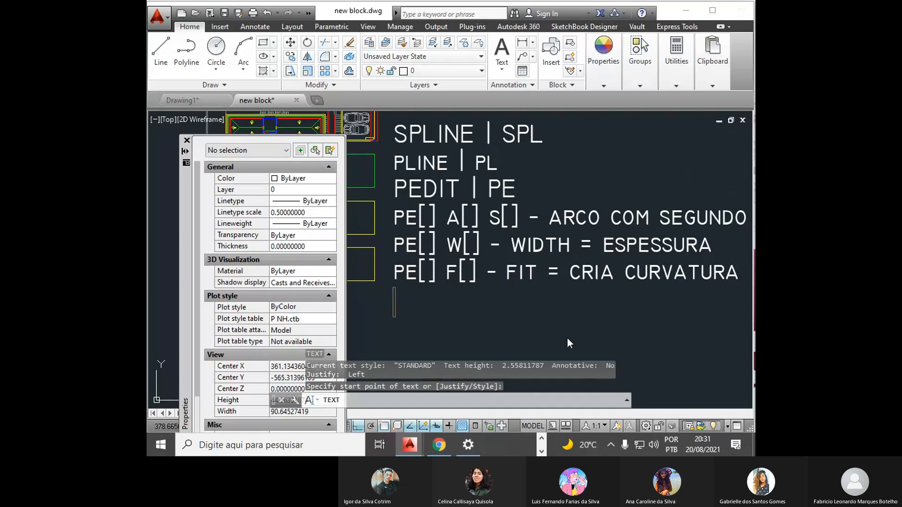
pyautogui.write('F[] R[]')
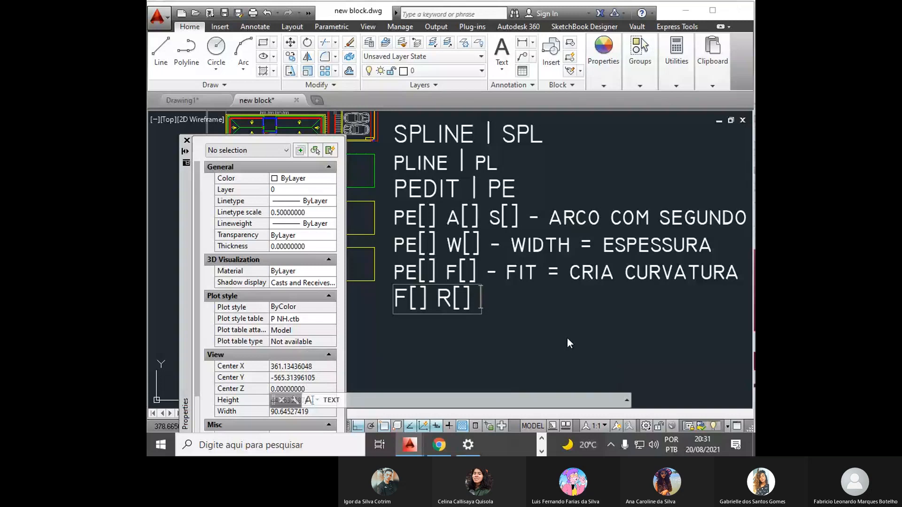
pyautogui.write(' - FILLET')
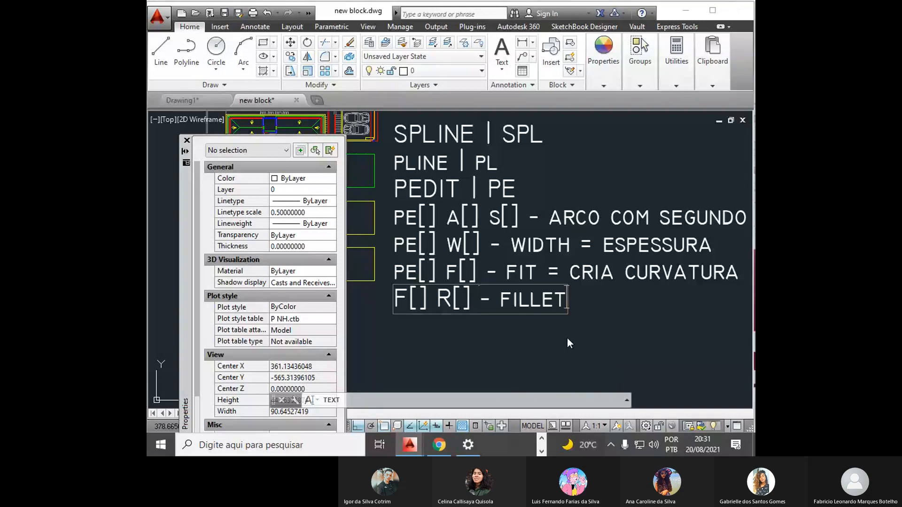
pyautogui.write(' COM RAIO')
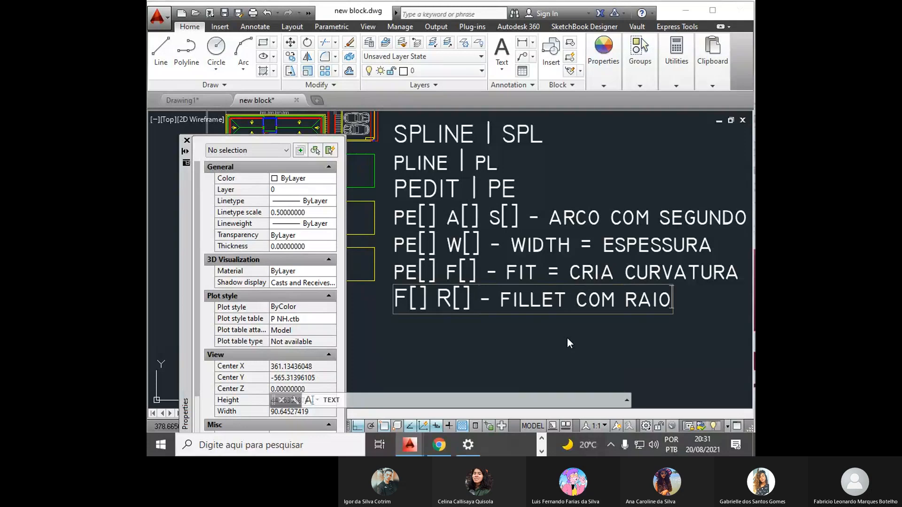
pyautogui.press('Return')
pyautogui.press('Return')
# - Close the Properties palette beside the command notes
pyautogui.moveTo(530, 309); pyautogui.dragTo(531, 323, button='middle')
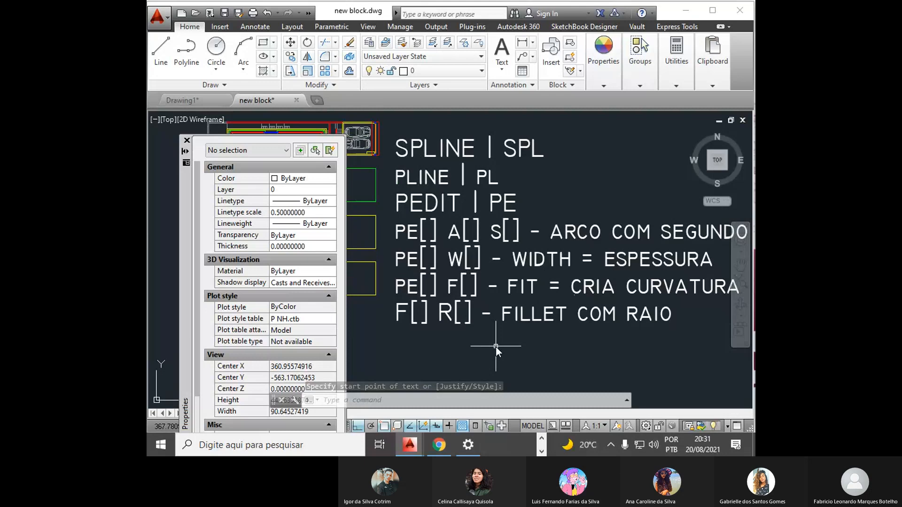
pyautogui.click(186, 140)
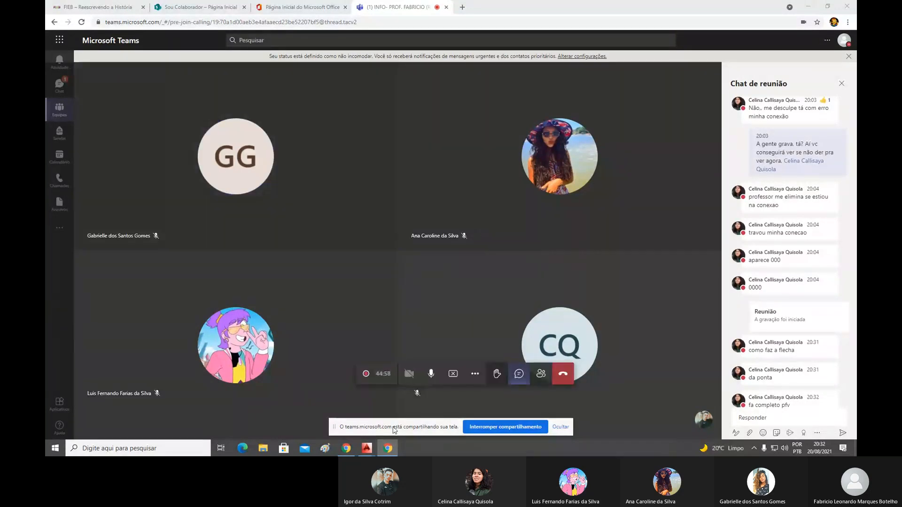
# - Switch to the new block.dwg drawing in AutoCAD and maximize its window
pyautogui.moveTo(373, 448)
pyautogui.click(394, 407)
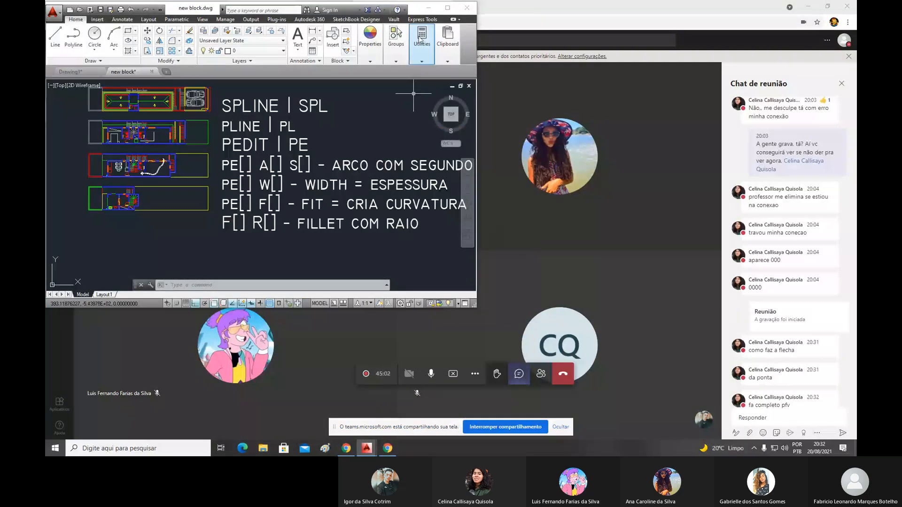
pyautogui.click(421, 40)
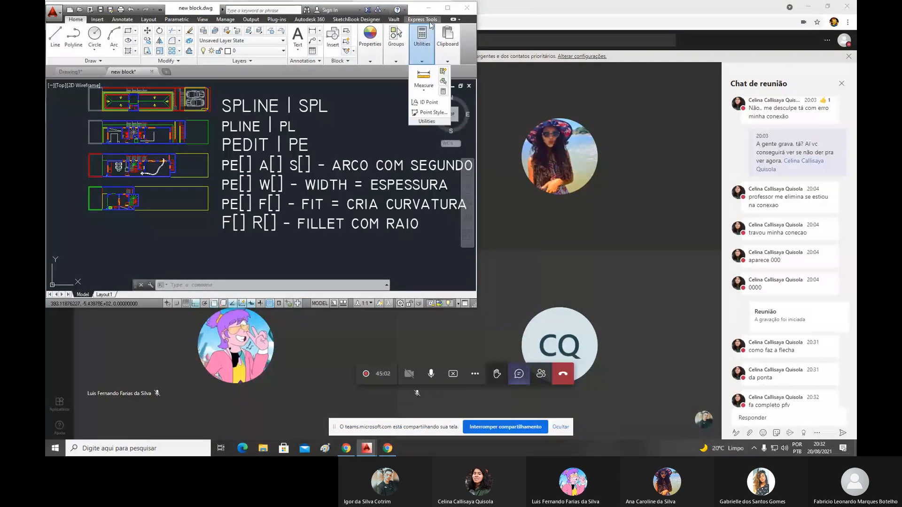
pyautogui.click(447, 8)
# - Draw an L from two connected 1-unit lines, one downward and one to the right, below the FILLET COM RAIO note
pyautogui.scroll(5, 538, 319)
pyautogui.write('l')
pyautogui.press('Return')
pyautogui.click(496, 274)
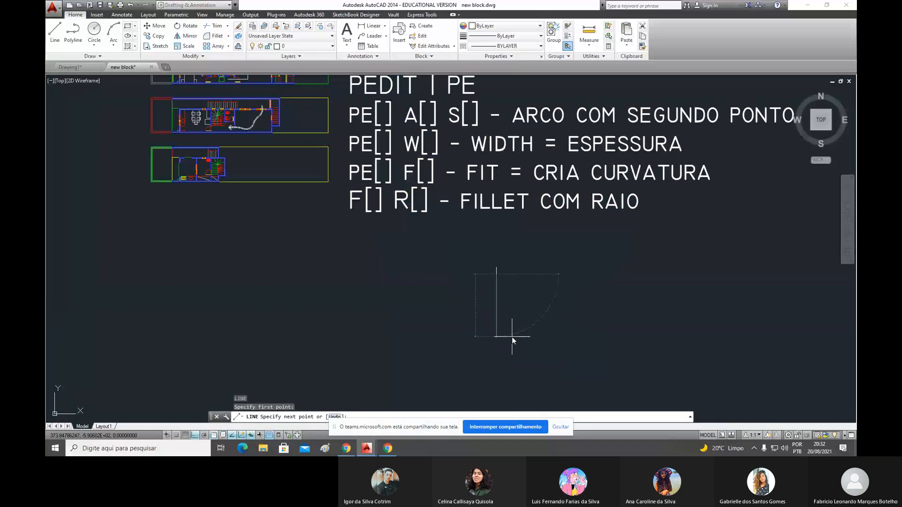
pyautogui.write('1')
pyautogui.press('Return')
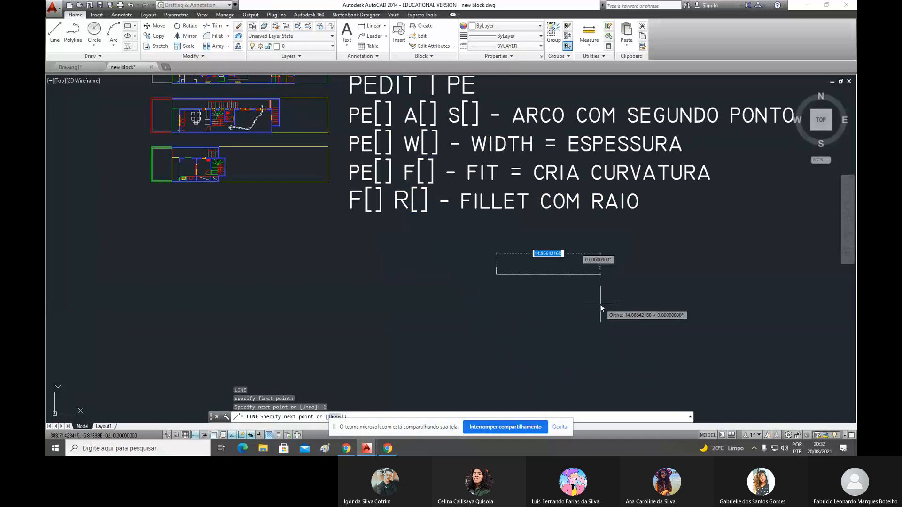
pyautogui.write('1')
pyautogui.press('Return')
pyautogui.press('Return')
pyautogui.scroll(9, 512, 269)
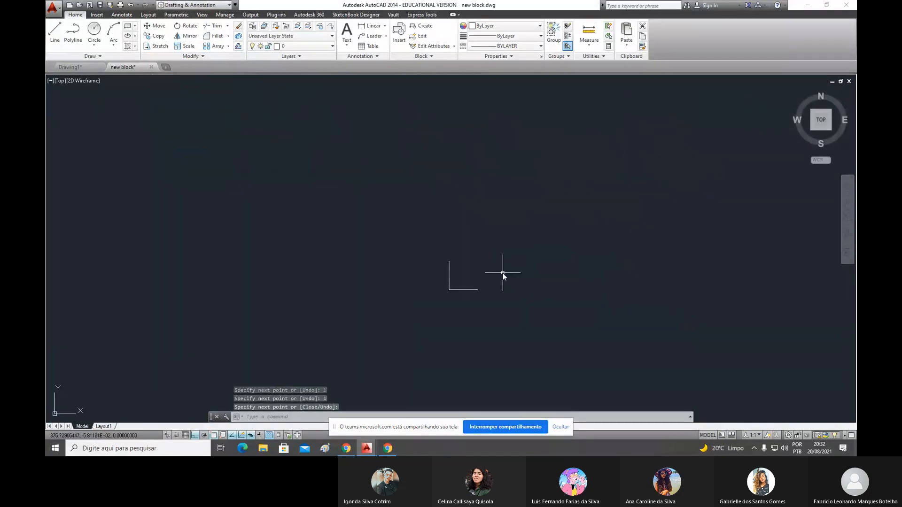
pyautogui.click(423, 274)
pyautogui.click(362, 319)
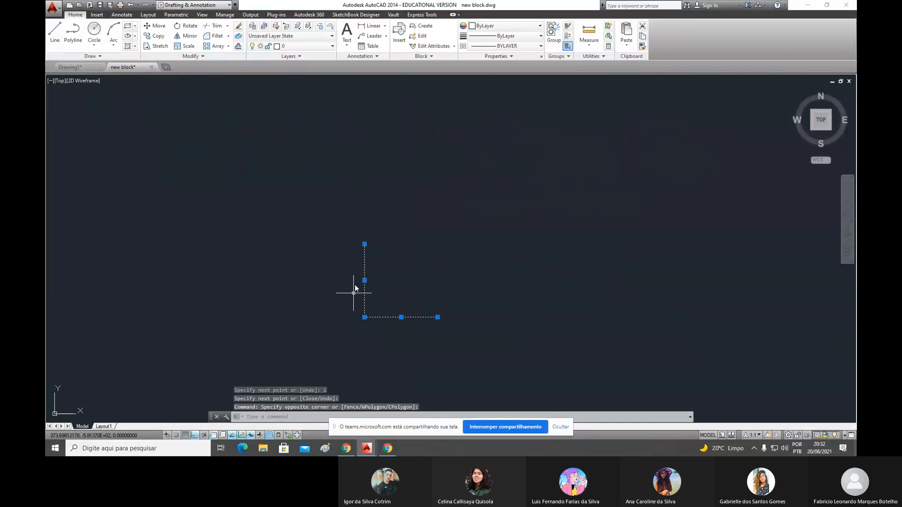
pyautogui.press('Escape')
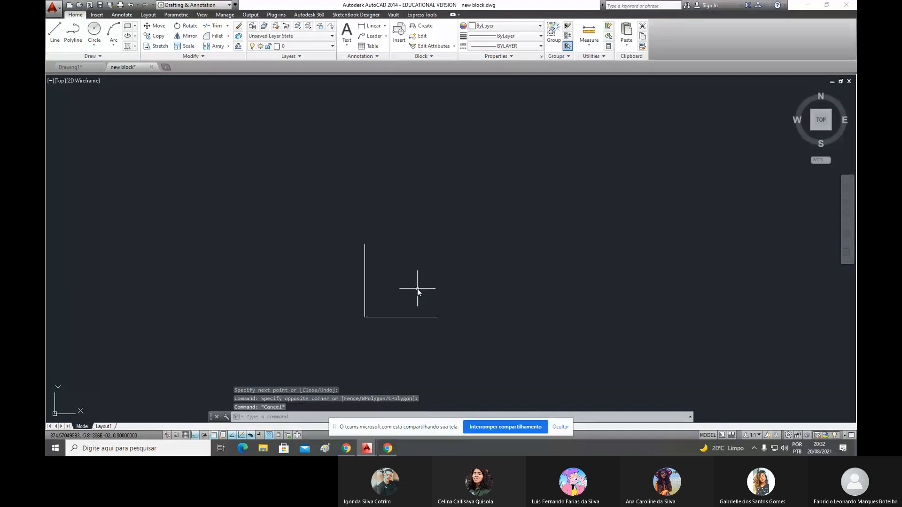
# - Rotate both lines of the L by -45 degrees about their shared corner to form a left-pointing arrowhead
pyautogui.write('ro')
pyautogui.press('Return')
pyautogui.click(417, 288)
pyautogui.click(353, 337)
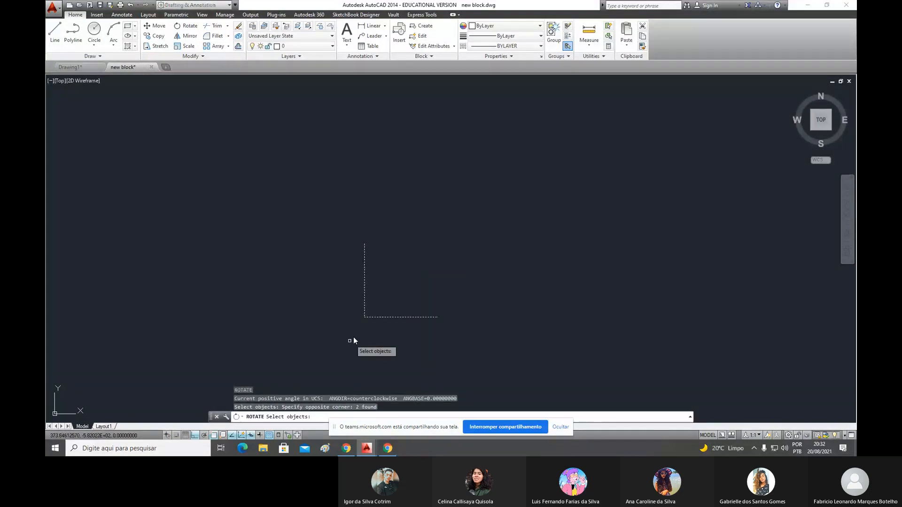
pyautogui.press('Return')
pyautogui.click(360, 316)
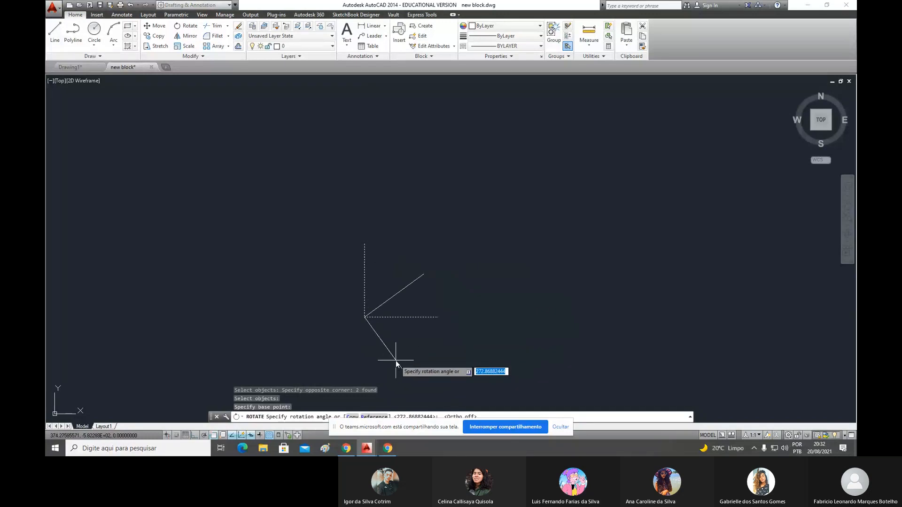
pyautogui.write('-45')
pyautogui.press('Return')
pyautogui.write('l')
pyautogui.press('Return')
pyautogui.click(365, 318)
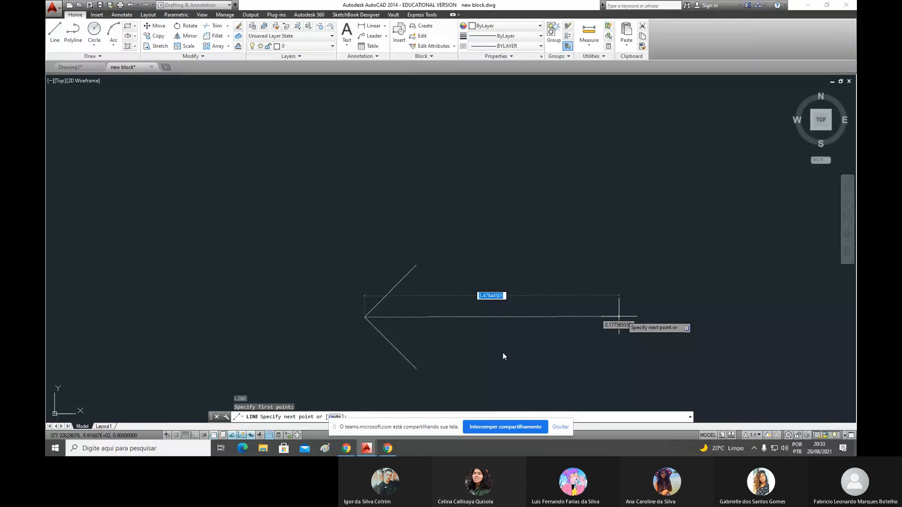
# - Return from the Teams meeting to the new block.dwg drawing in AutoCAD and maximize it
pyautogui.moveTo(367, 448)
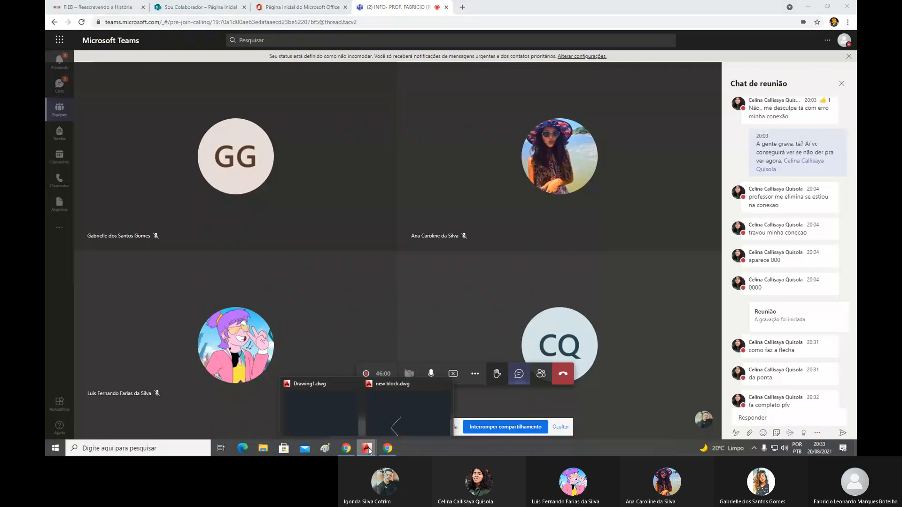
pyautogui.click(407, 409)
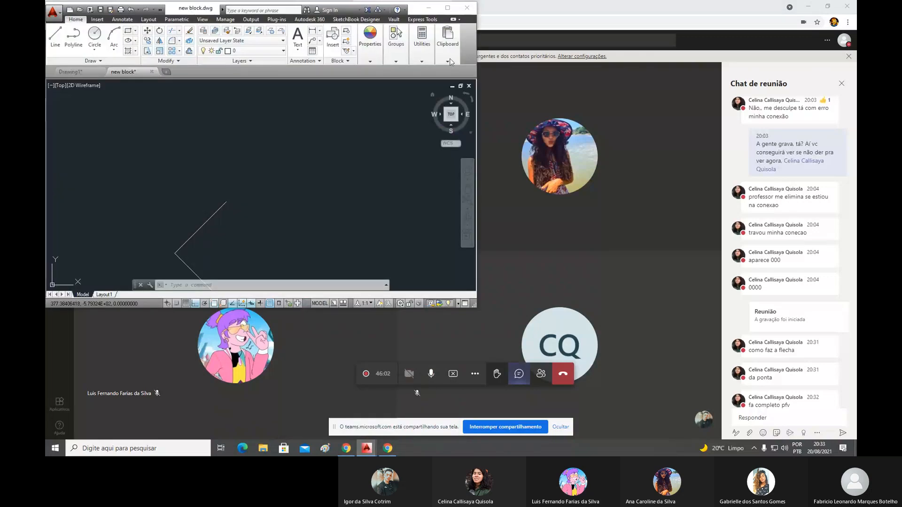
pyautogui.click(448, 9)
# - Draw the arrow's shaft as a horizontal line about 7 units long, running right from the arrowhead's tip
pyautogui.scroll(-5, 479, 253)
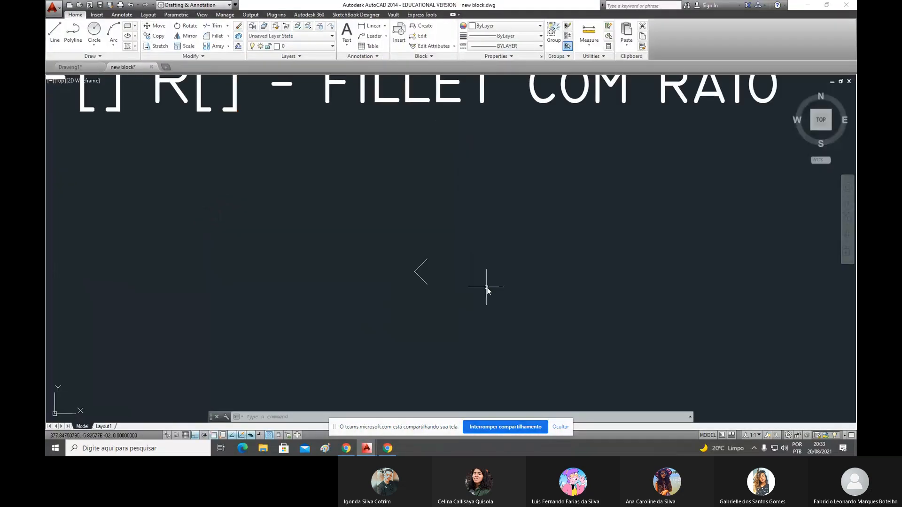
pyautogui.scroll(3, 486, 287)
pyautogui.write('l')
pyautogui.press('Return')
pyautogui.click(372, 262)
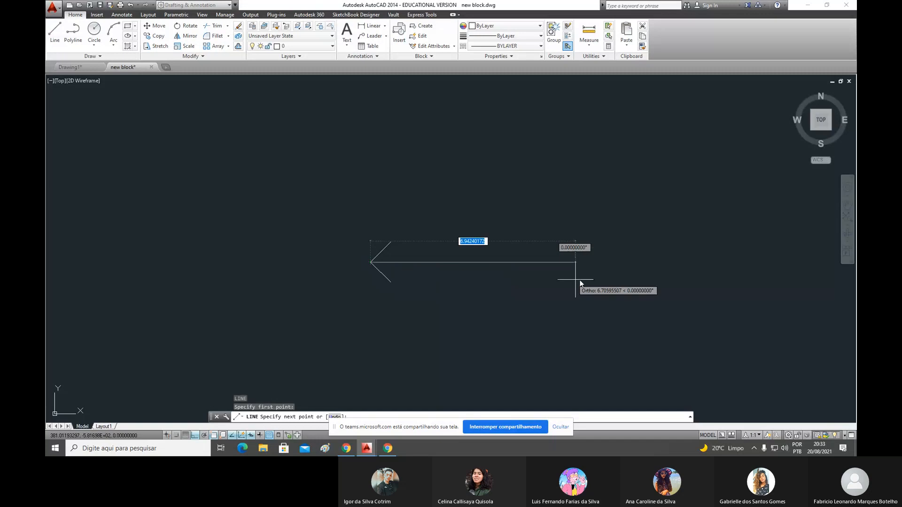
pyautogui.click(581, 278)
pyautogui.press('Return')
pyautogui.scroll(-2, 458, 282)
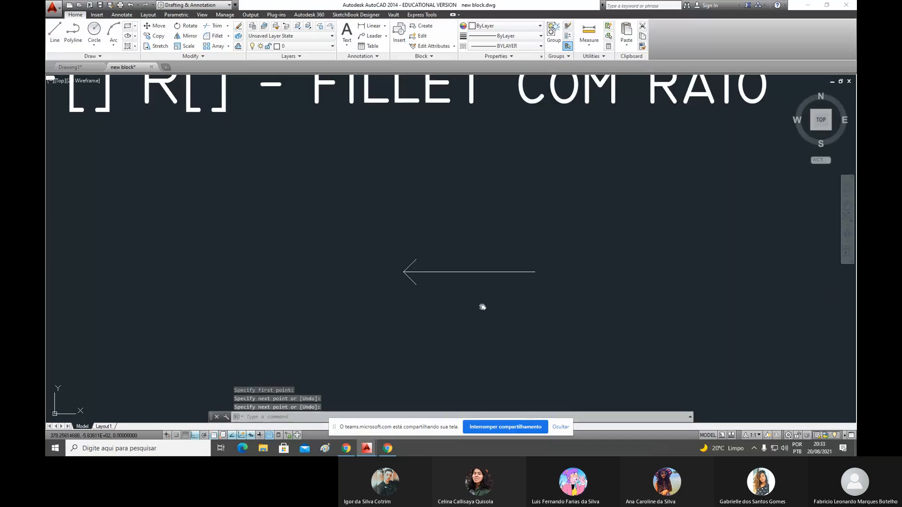
pyautogui.moveTo(481, 306); pyautogui.dragTo(436, 272, button='middle')
pyautogui.scroll(4, 423, 249)
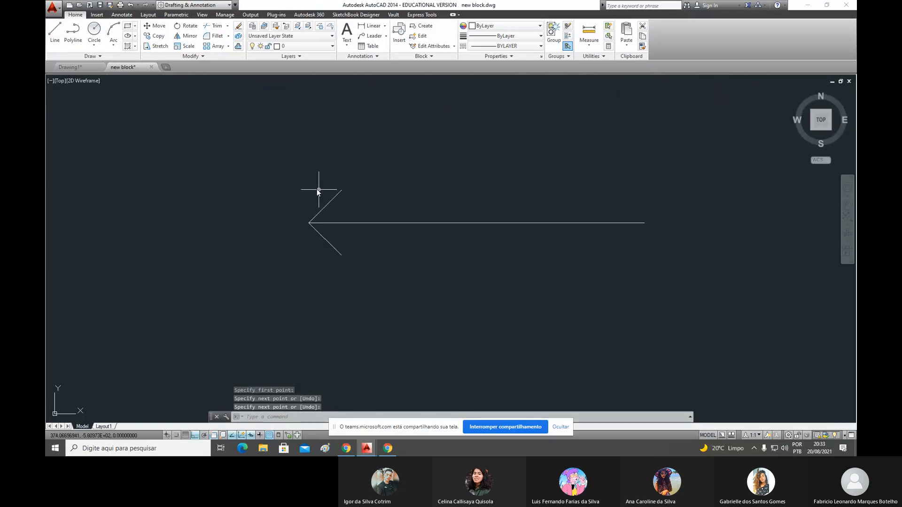
pyautogui.click(287, 180)
pyautogui.click(382, 279)
pyautogui.press('Escape')
pyautogui.press('Escape')
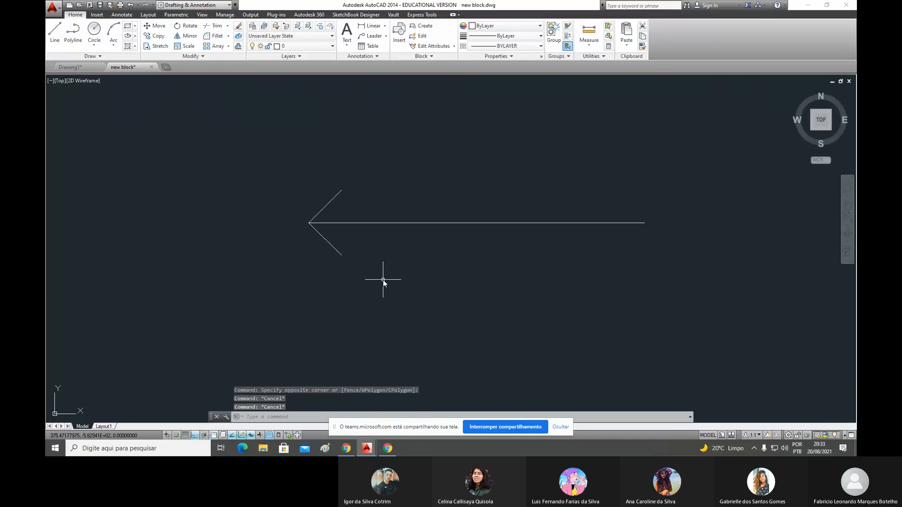
# - Scale the two arrowhead lines by a factor of 5 about the arrow's tip
pyautogui.write('SC')
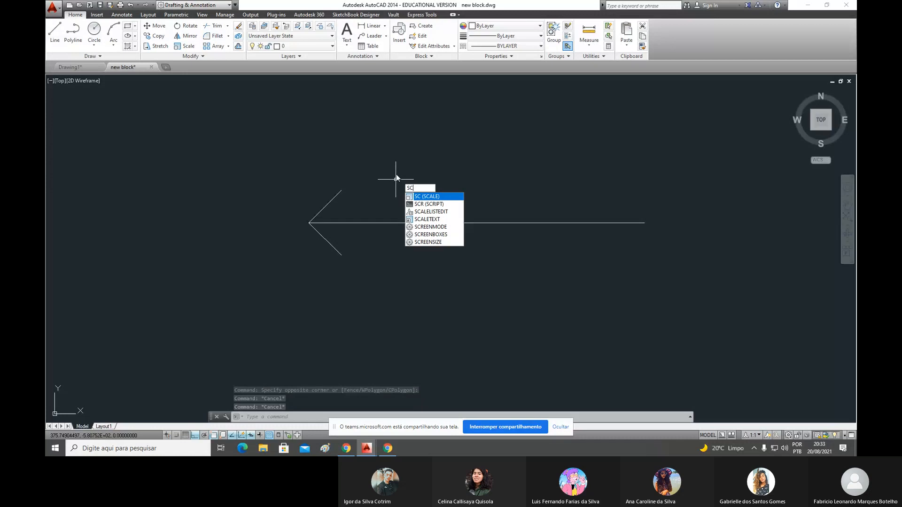
pyautogui.press('Return')
pyautogui.click(280, 177)
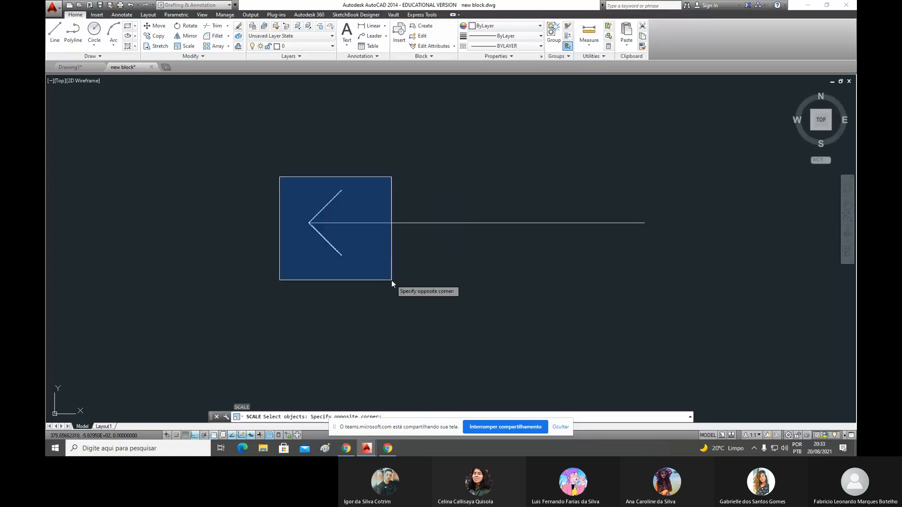
pyautogui.click(391, 280)
pyautogui.press('Return')
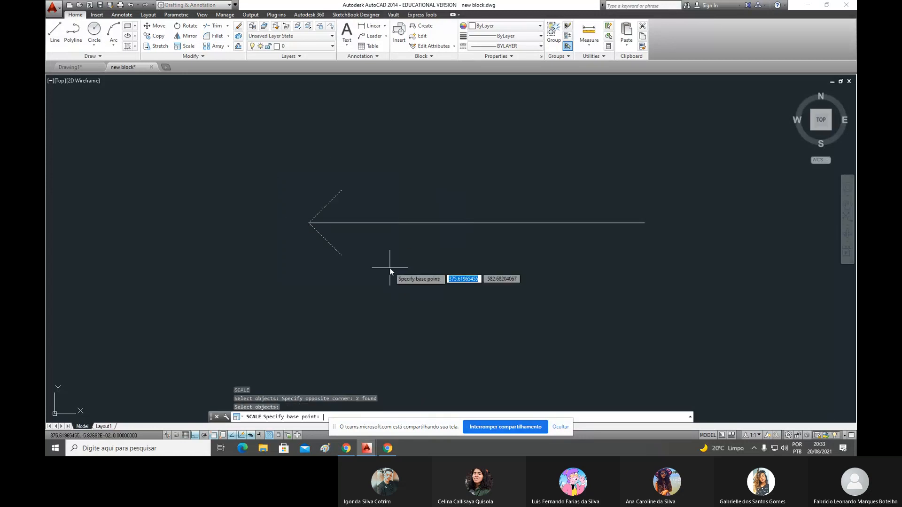
pyautogui.click(311, 225)
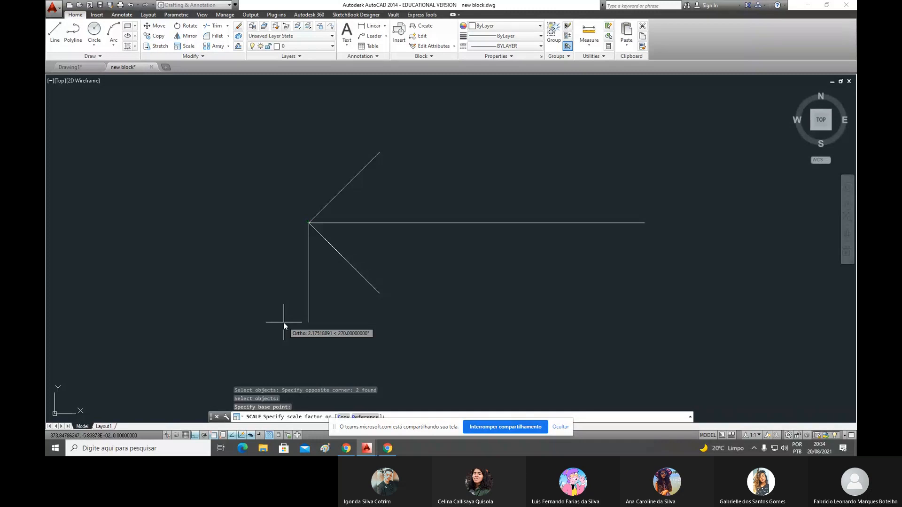
pyautogui.write('5')
pyautogui.press('Return')
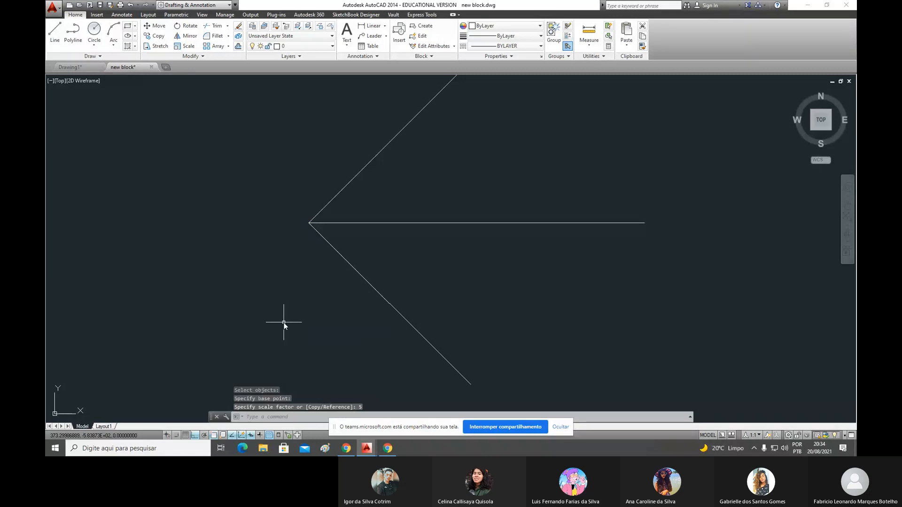
# - Erase the whole arrow, both arrowhead lines and the shaft, below the command notes
pyautogui.scroll(-10, 283, 323)
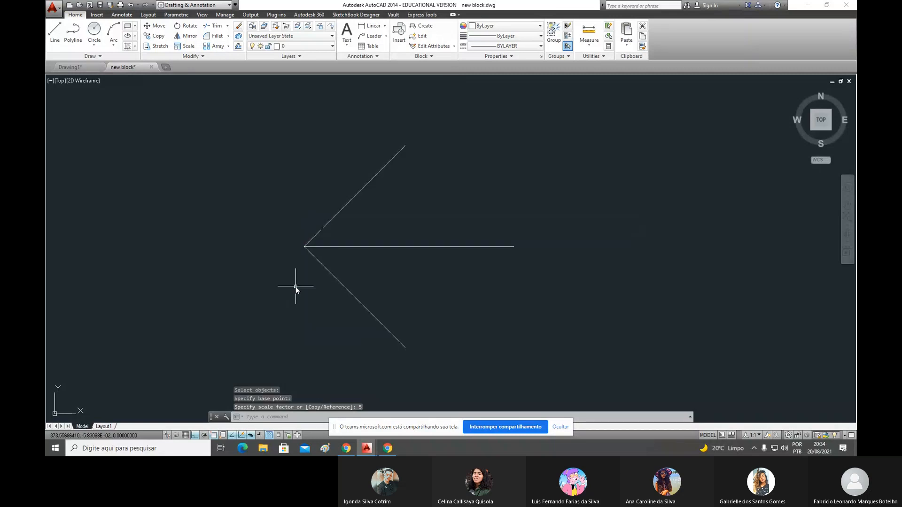
pyautogui.scroll(2, 324, 240)
pyautogui.click(351, 222)
pyautogui.click(334, 278)
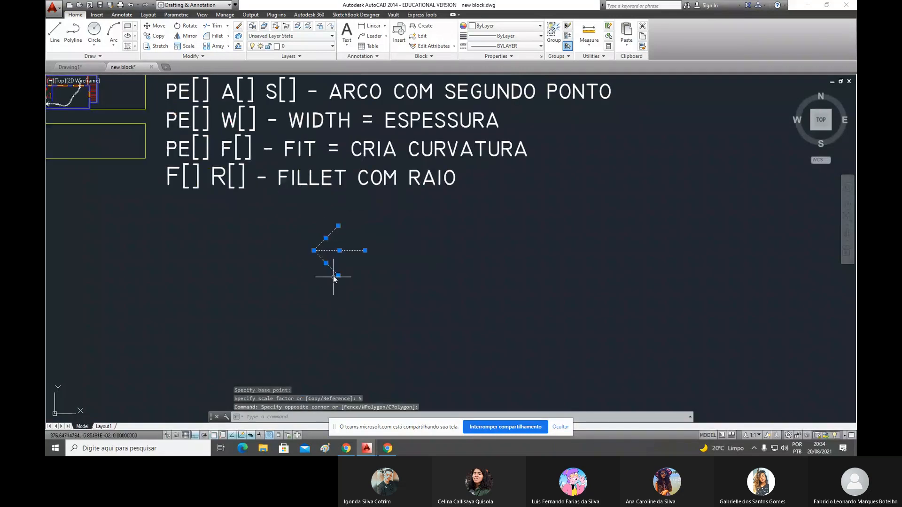
pyautogui.press('Delete')
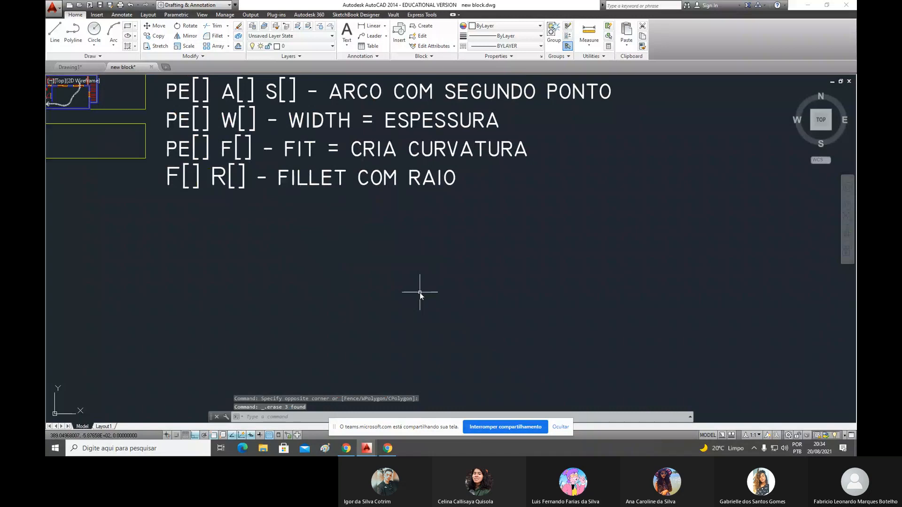
# - Draw a new L-shaped corner in the empty area under the notes with a vertical and a horizontal line, each 1 unit
pyautogui.write('l')
pyautogui.press('Return')
pyautogui.click(387, 263)
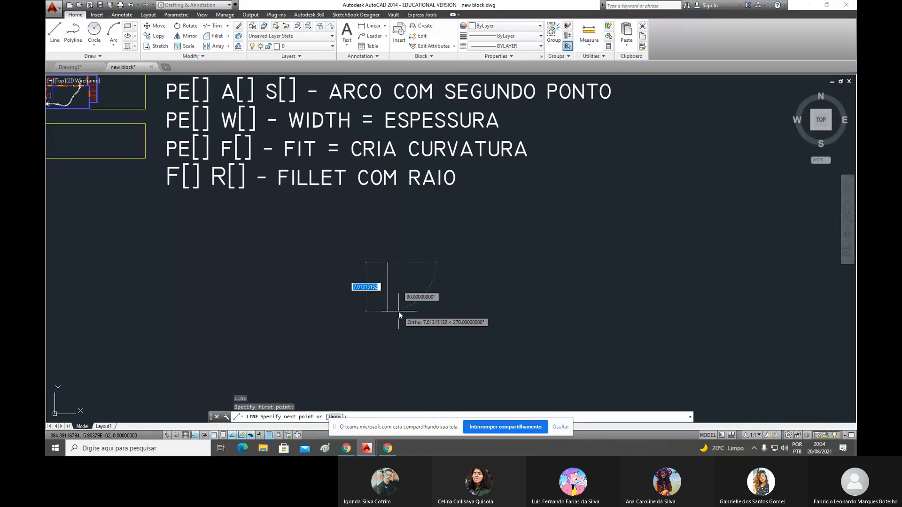
pyautogui.write('1')
pyautogui.press('Return')
pyautogui.write('1')
pyautogui.press('Return')
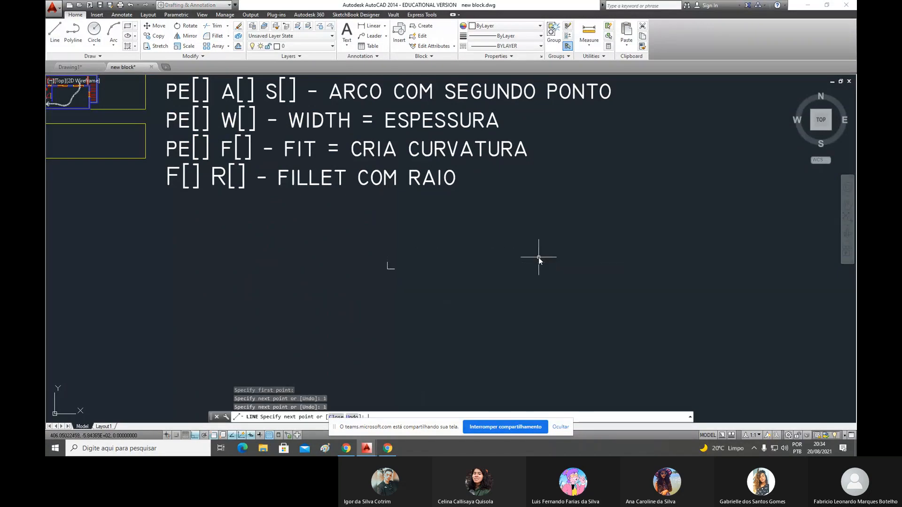
pyautogui.press('Return')
# - Rotate the new L-shaped corner by -45 degrees about its vertex so it points left as an arrowhead
pyautogui.scroll(5, 393, 266)
pyautogui.write('Ro')
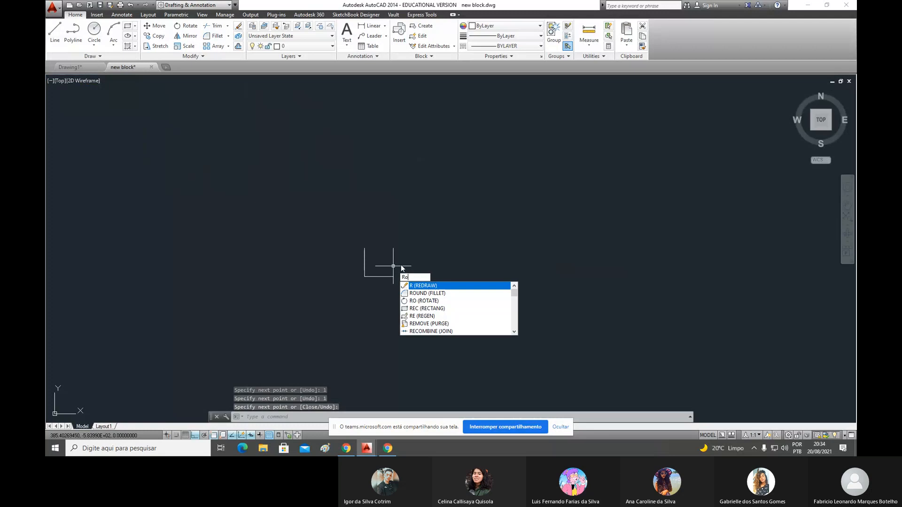
pyautogui.press('Return')
pyautogui.click(417, 234)
pyautogui.click(318, 308)
pyautogui.press('Return')
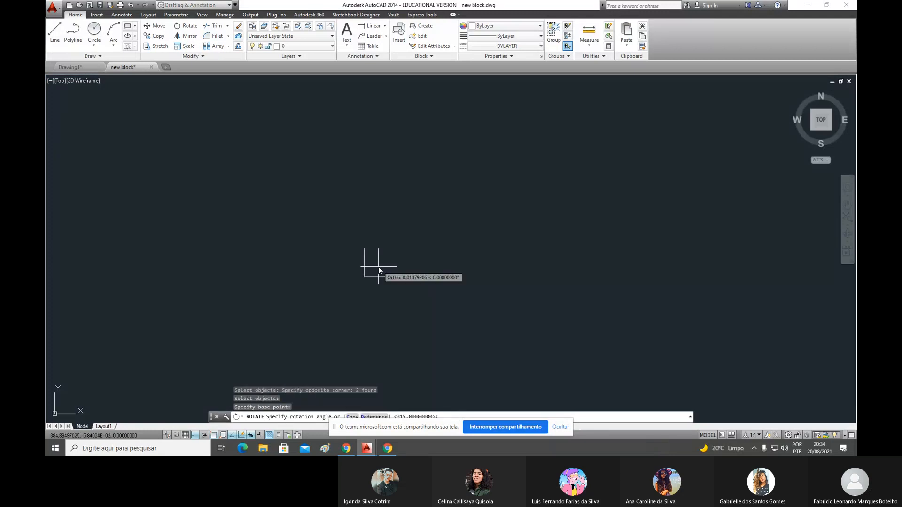
pyautogui.click(378, 266)
pyautogui.write('-45')
pyautogui.press('Return')
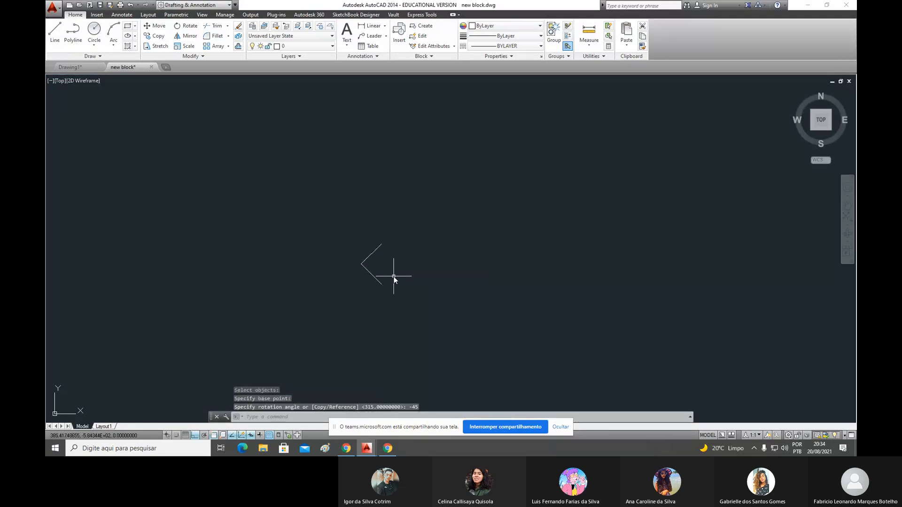
# - Draw a horizontal shaft line to the right from the new arrowhead's tip
pyautogui.write('l')
pyautogui.press('Return')
pyautogui.click(361, 263)
pyautogui.press('Return')
pyautogui.scroll(-5, 506, 274)
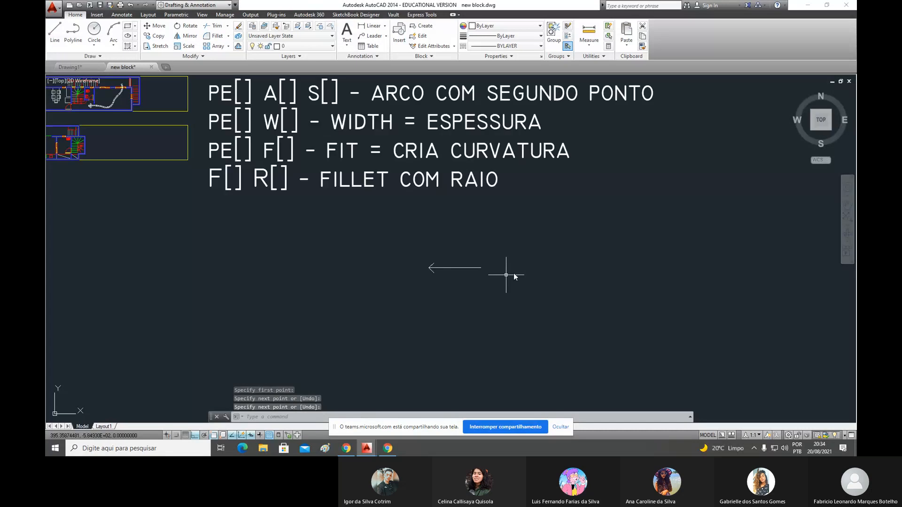
# - Copy the complete arrow straight down by about 6.2 units
pyautogui.scroll(2, 504, 271)
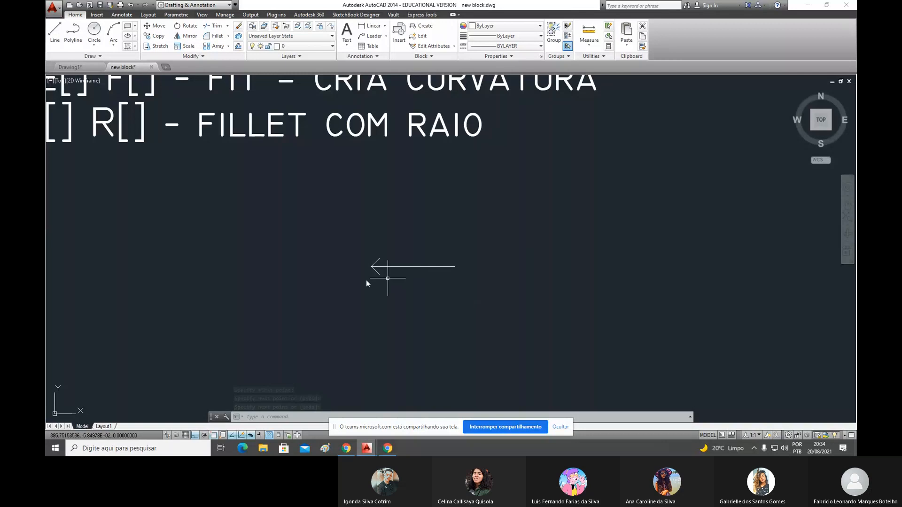
pyautogui.moveTo(503, 276); pyautogui.dragTo(396, 264, button='middle')
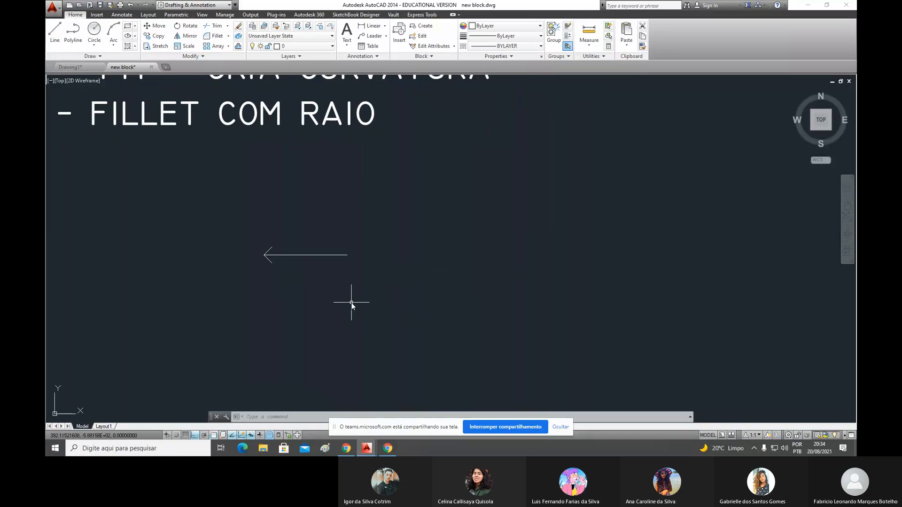
pyautogui.write('co')
pyautogui.press('space')
pyautogui.click(348, 219)
pyautogui.click(325, 278)
pyautogui.press('space')
pyautogui.click(434, 241)
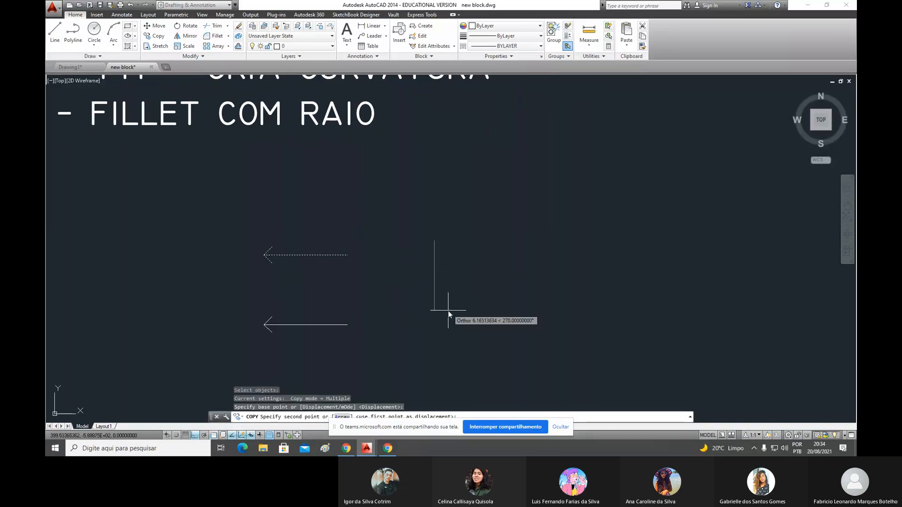
pyautogui.click(449, 310)
pyautogui.press('Escape')
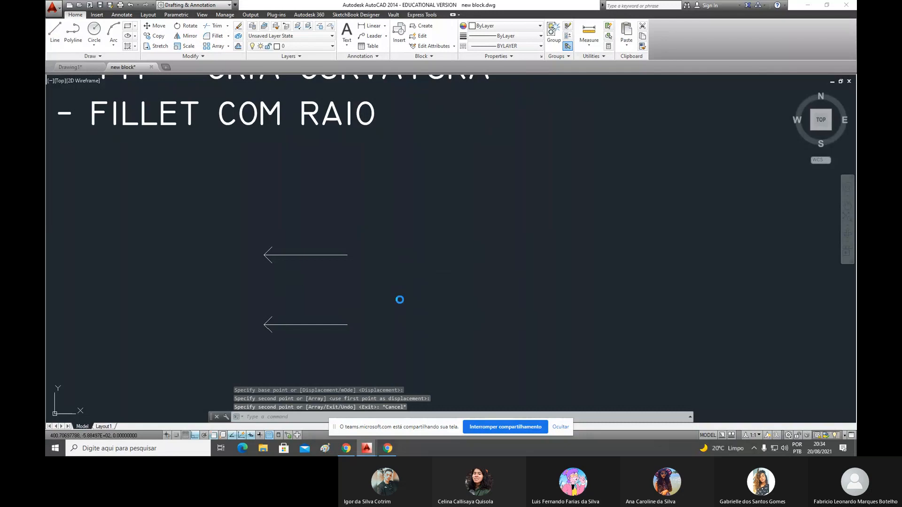
pyautogui.press('Escape')
pyautogui.press('Escape')
pyautogui.press('Escape')
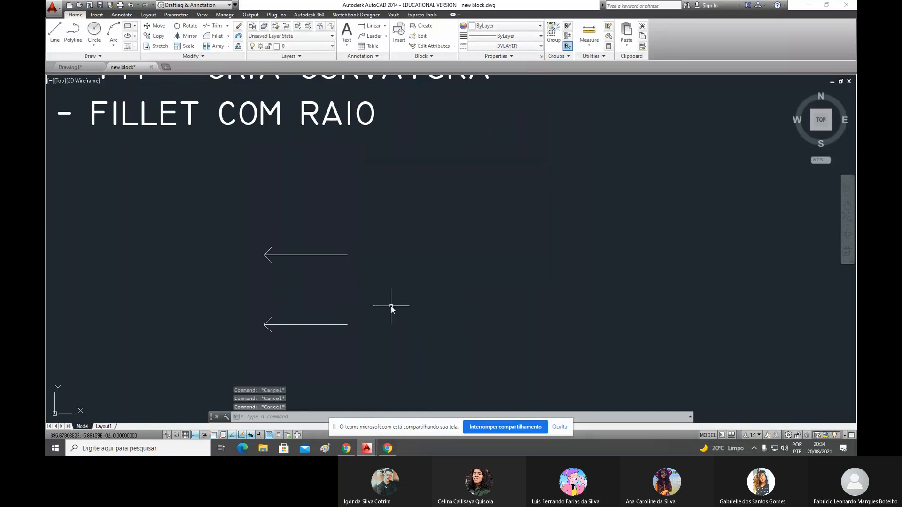
pyautogui.write('ro')
pyautogui.press('space')
pyautogui.click(380, 300)
pyautogui.click(255, 347)
pyautogui.press('space')
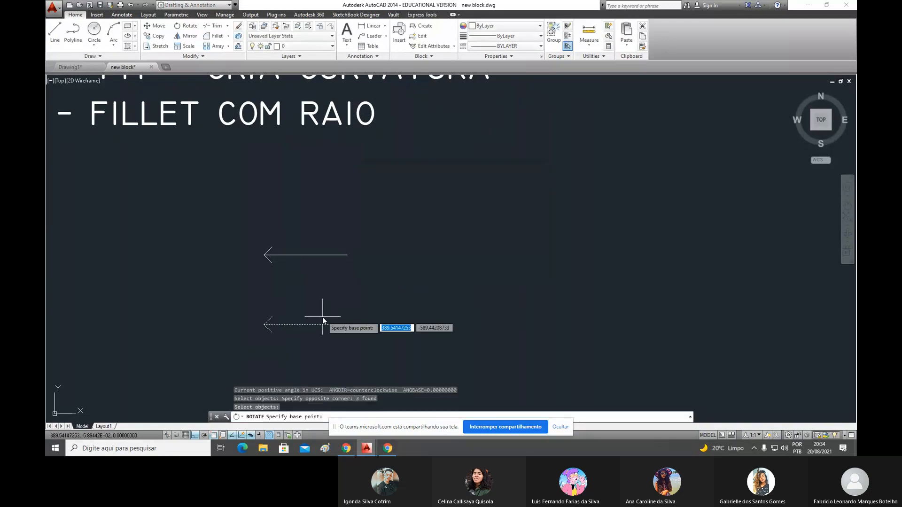
pyautogui.write('30')
pyautogui.press('Return')
pyautogui.press('Escape')
pyautogui.press('Escape')
# - Rotate the lower arrow by 30 degrees about the midpoint of its shaft
pyautogui.write('r')
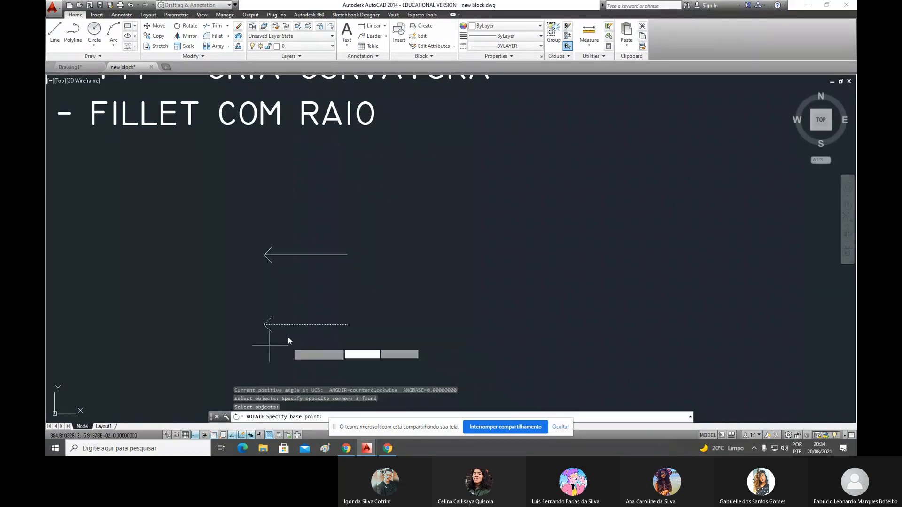
pyautogui.write('30')
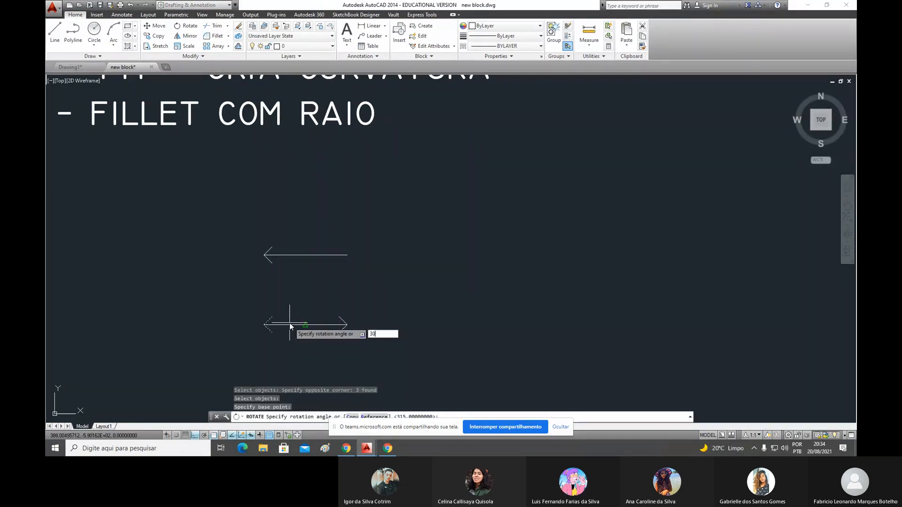
pyautogui.press('Return')
pyautogui.scroll(-2, 329, 313)
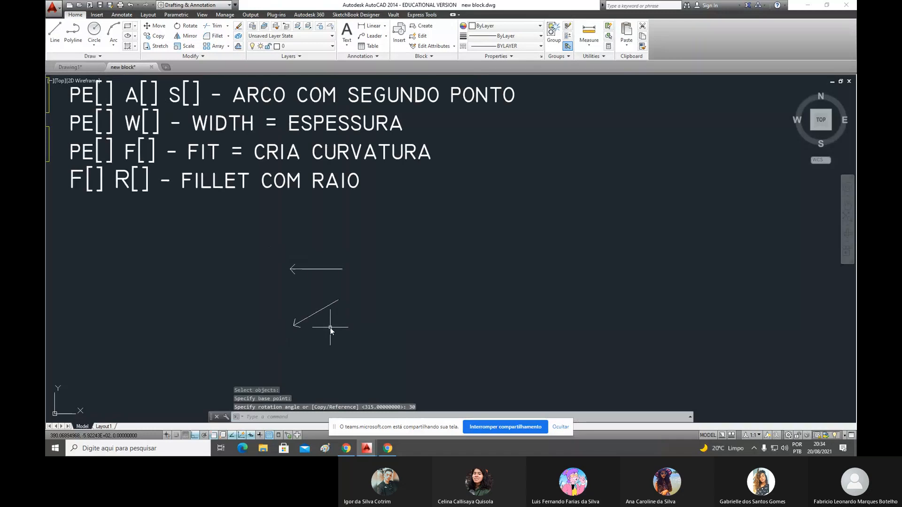
# - Mirror the horizontal and the slanted arrow across a vertical line beyond their tail ends, keeping the originals
pyautogui.scroll(2, 330, 330)
pyautogui.press('Escape')
pyautogui.press('Escape')
pyautogui.write('mi')
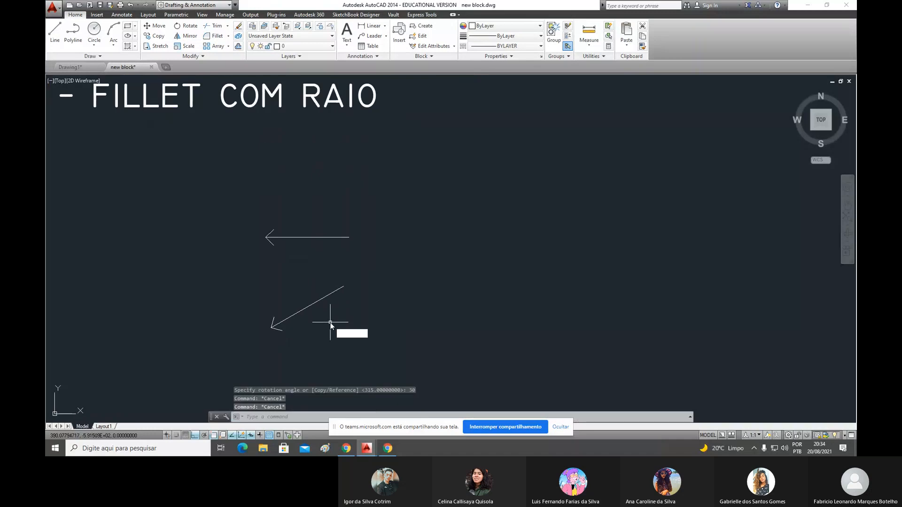
pyautogui.press('Return')
pyautogui.click(390, 339)
pyautogui.click(217, 213)
pyautogui.press('Return')
pyautogui.click(376, 281)
pyautogui.click(387, 206)
pyautogui.press('Return')
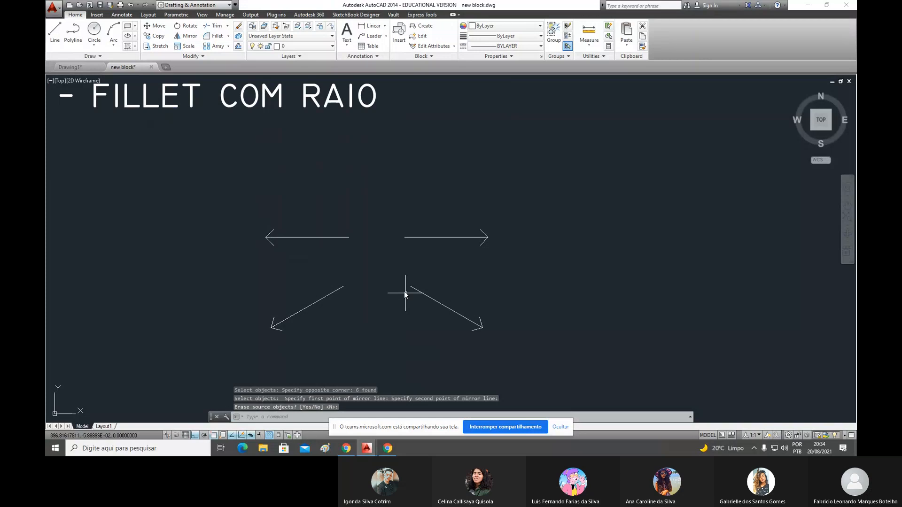
# - Mirror the two lower slanted arrows upward across a horizontal line near the horizontal arrows, keeping the originals
pyautogui.scroll(-2, 404, 291)
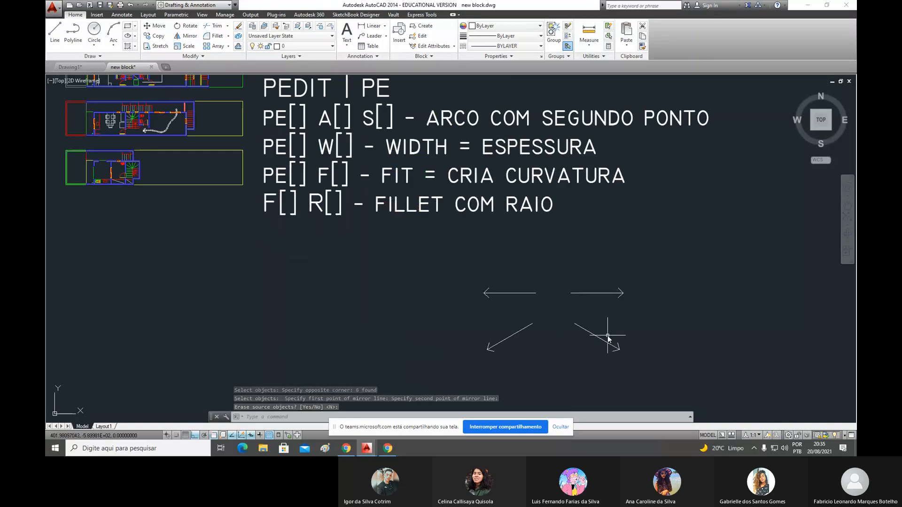
pyautogui.write('MIRROR Select objects:')
pyautogui.press('Return')
pyautogui.click(636, 322)
pyautogui.click(488, 366)
pyautogui.press('Return')
pyautogui.click(470, 301)
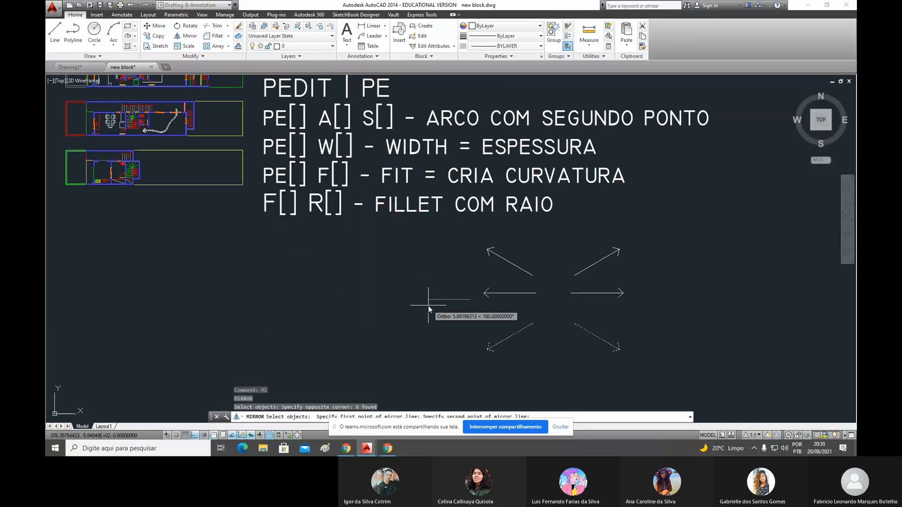
pyautogui.click(428, 306)
pyautogui.press('Return')
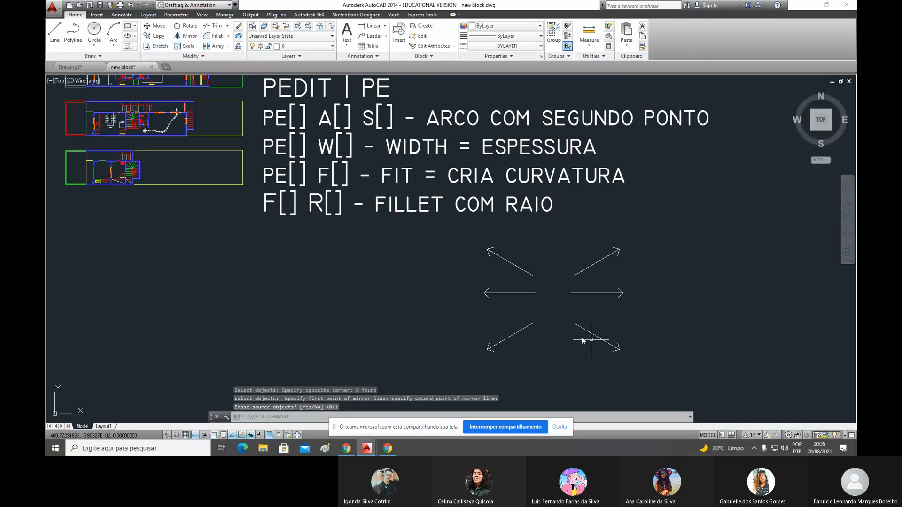
# - Erase all six arrows below the command notes
pyautogui.scroll(-2, 328, 272)
pyautogui.scroll(2, 525, 303)
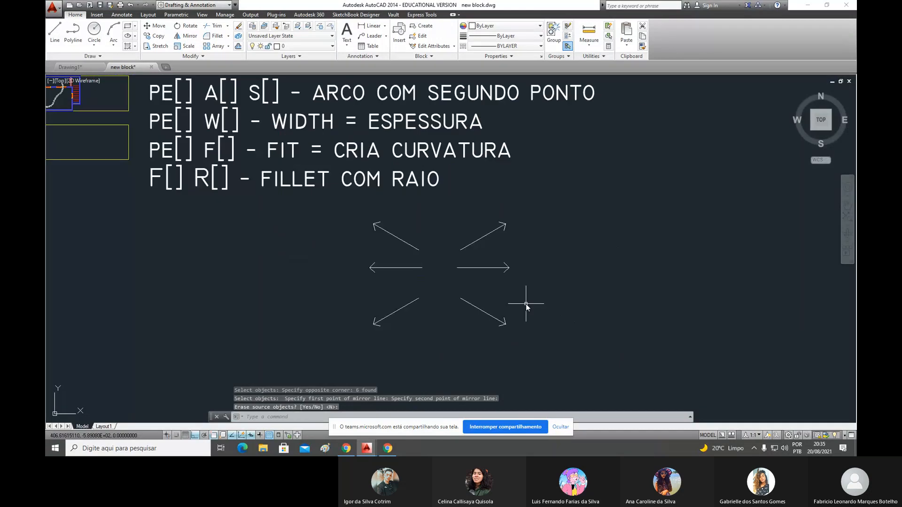
pyautogui.click(546, 344)
pyautogui.click(302, 231)
pyautogui.press('Delete')
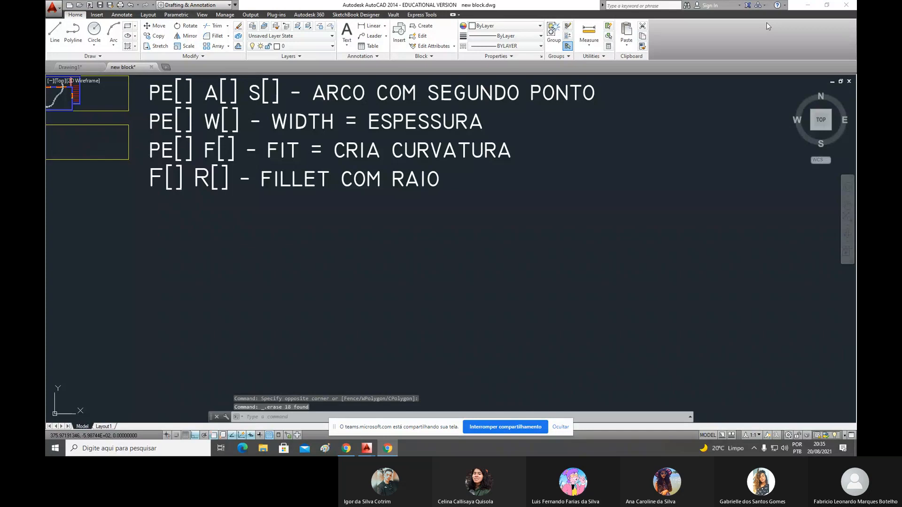
# - Switch to the Microsoft Teams meeting and add a heart reaction to the student's "ah ok" chat message
pyautogui.hotkey('alt', 'Tab')
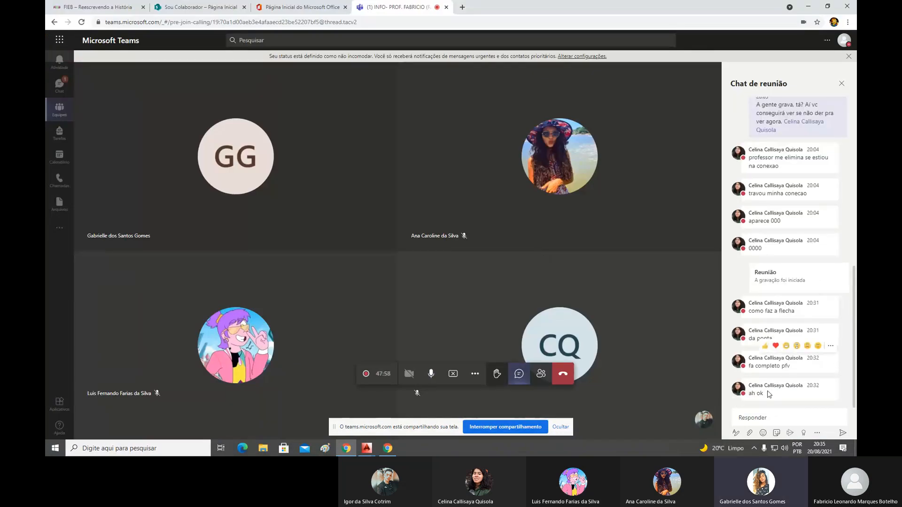
pyautogui.moveTo(757, 393)
pyautogui.click(779, 376)
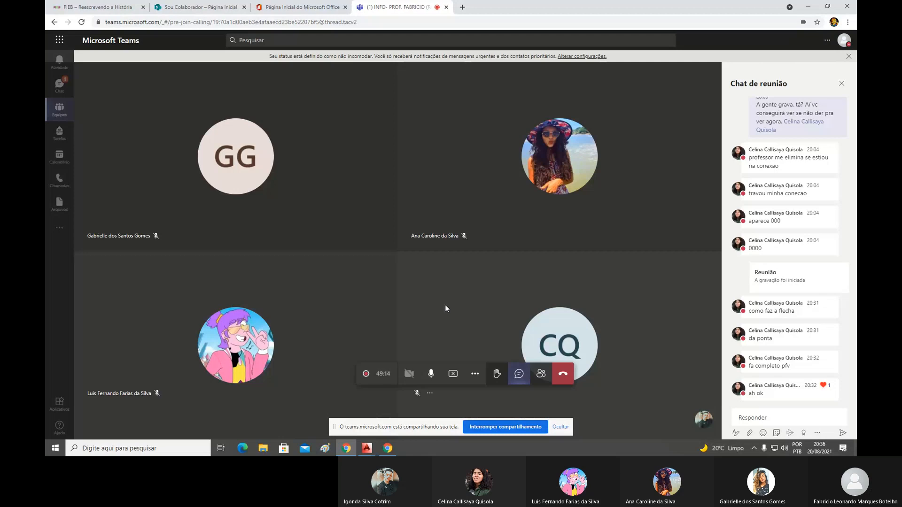
pyautogui.click(475, 374)
pyautogui.click(476, 322)
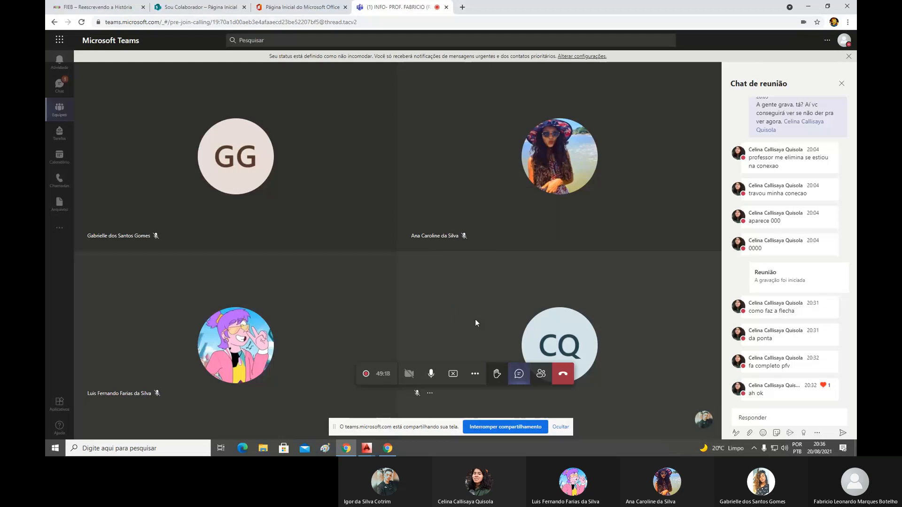